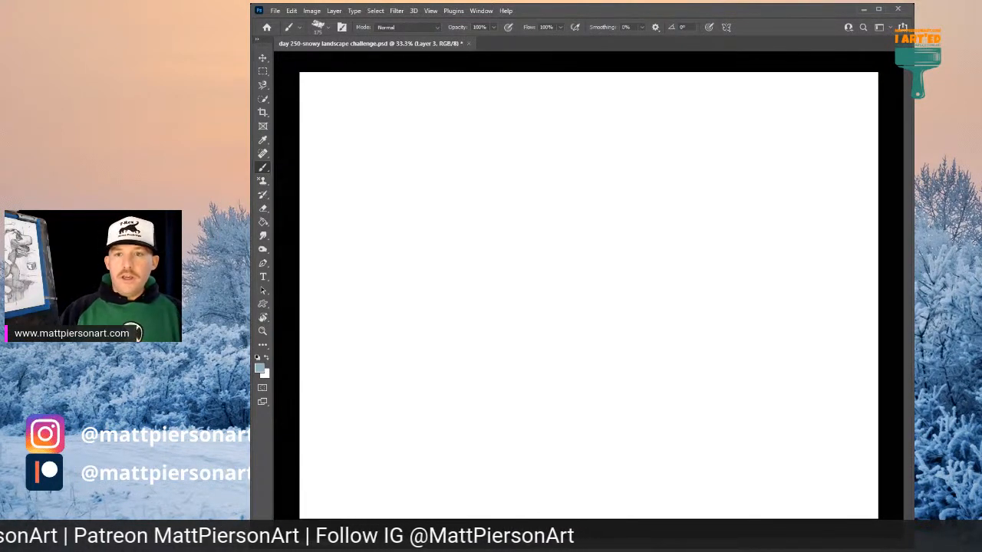
- Reset the foreground and background colors to black and white
key("d")
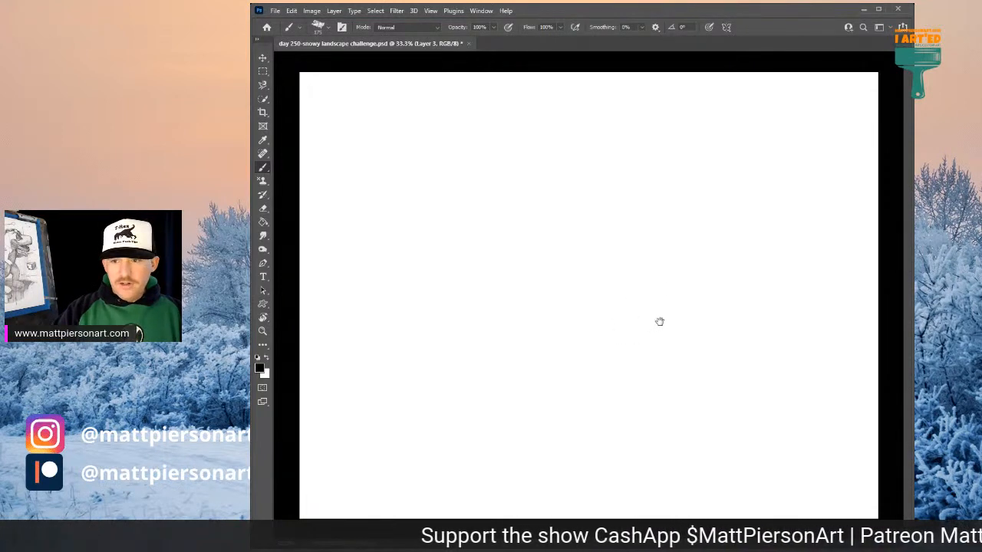
left_click_drag(607, 327, 617, 330)
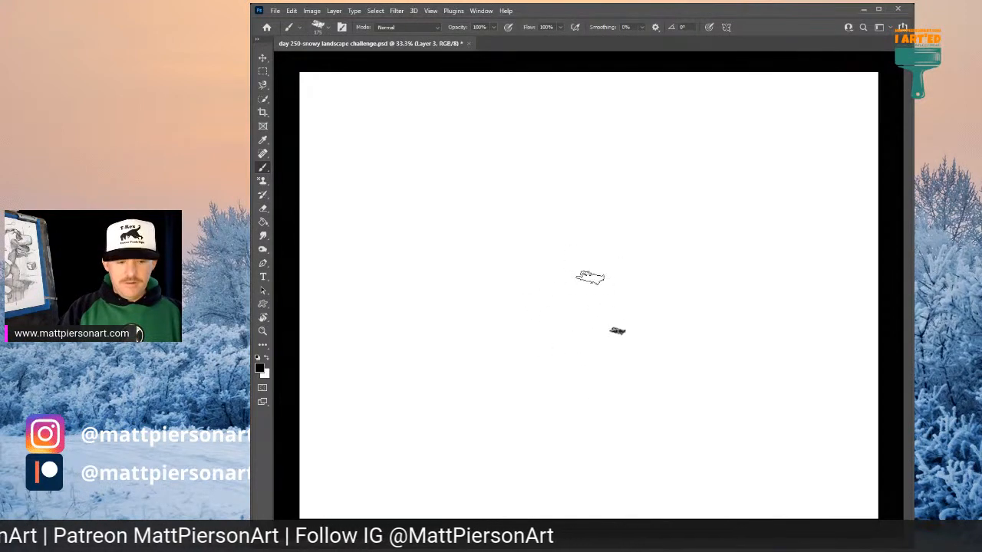
mouse_move(586, 307)
left_mouse_down()
mouse_move(567, 304)
mouse_move(606, 292)
mouse_move(646, 230)
mouse_move(637, 267)
left_mouse_up()
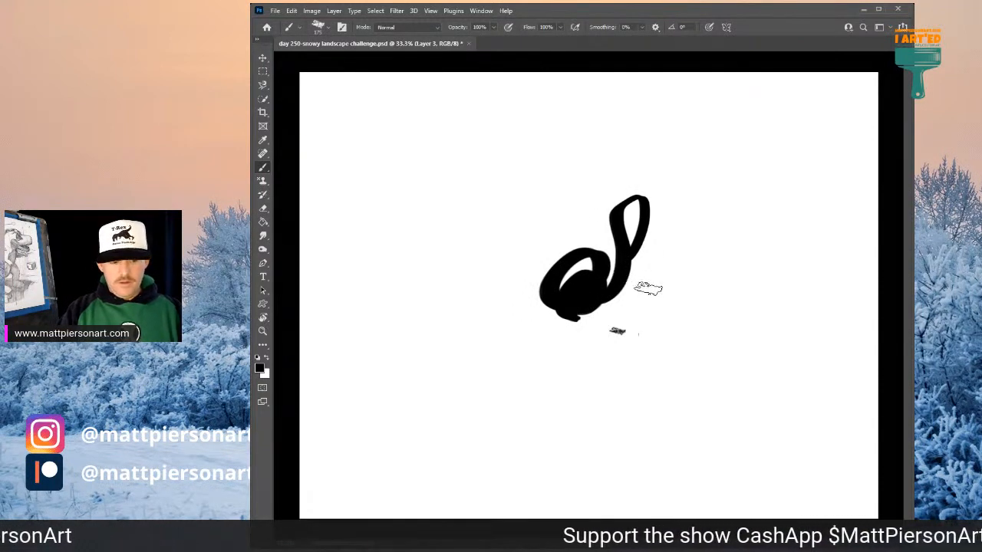
key("ctrl+z")
key("ctrl+z")
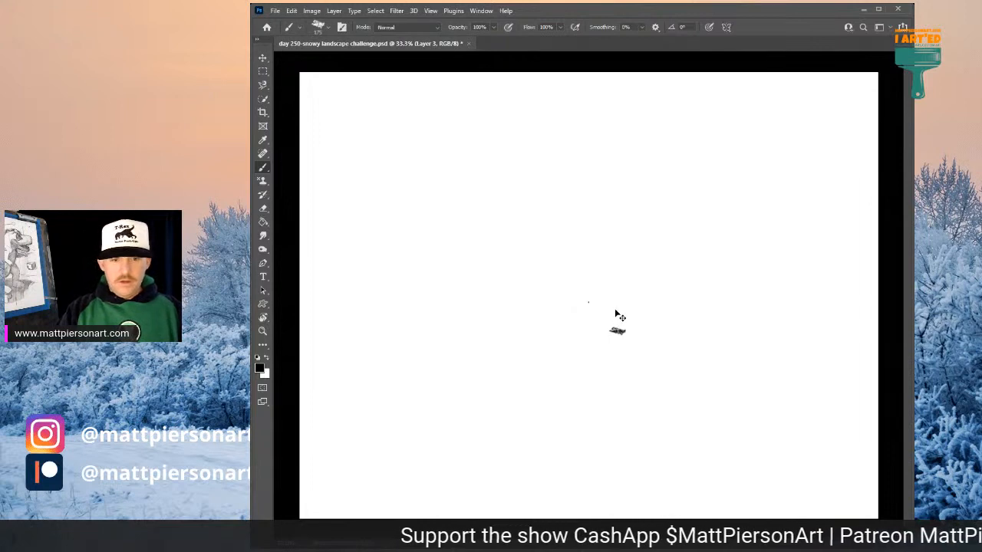
key("ctrl+z")
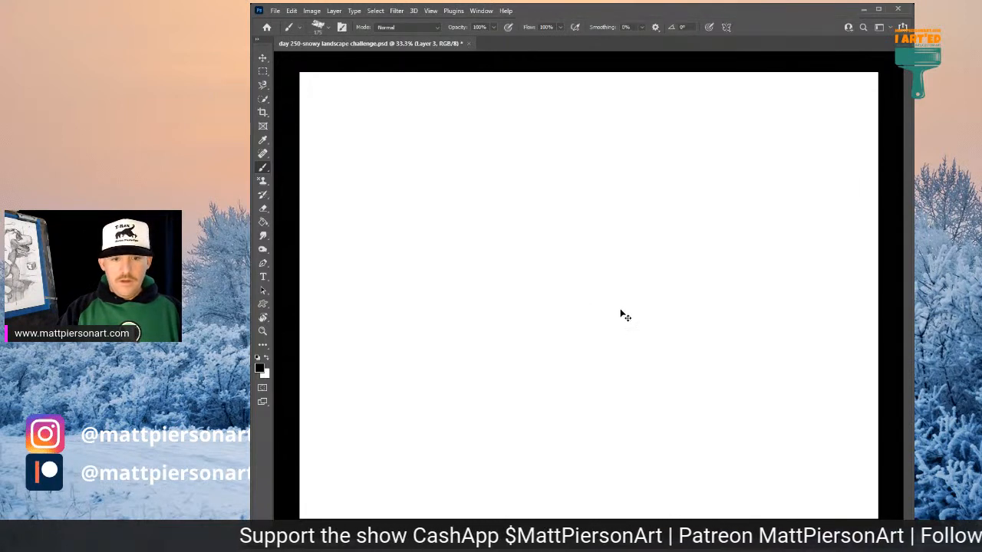
- With a thin sketching brush, draw the sloping foreground line, the midground hill lines and a faint distant ridge across the canvas
left_click_drag(623, 308, 580, 309)
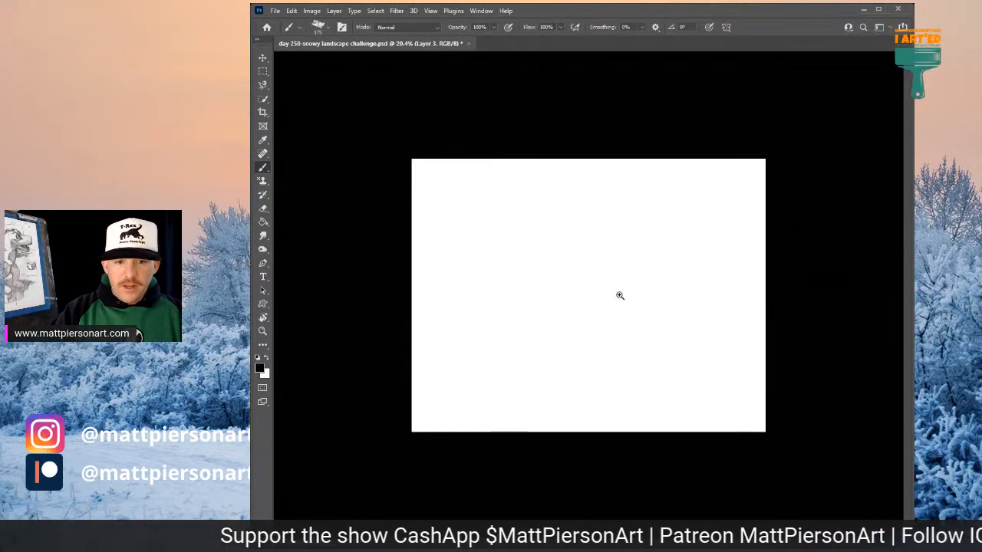
key(".")
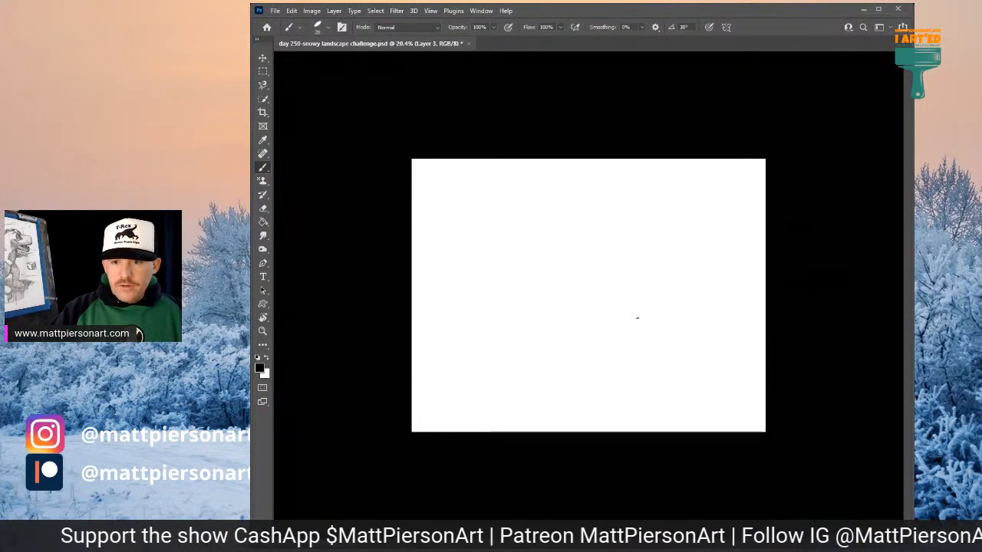
left_click_drag(592, 295, 581, 354)
key("ctrl+z")
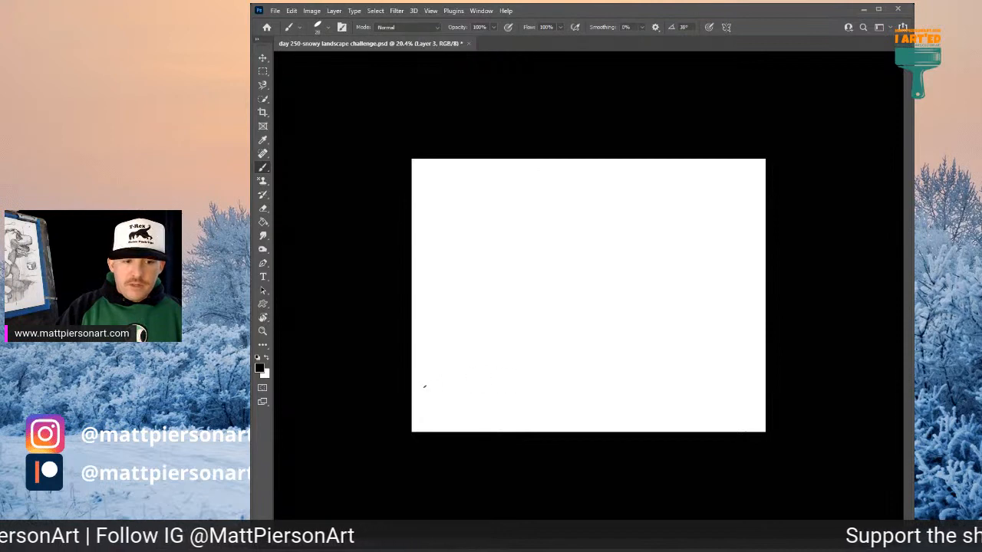
mouse_move(411, 396)
left_mouse_down()
mouse_move(730, 370)
mouse_move(431, 396)
left_mouse_up()
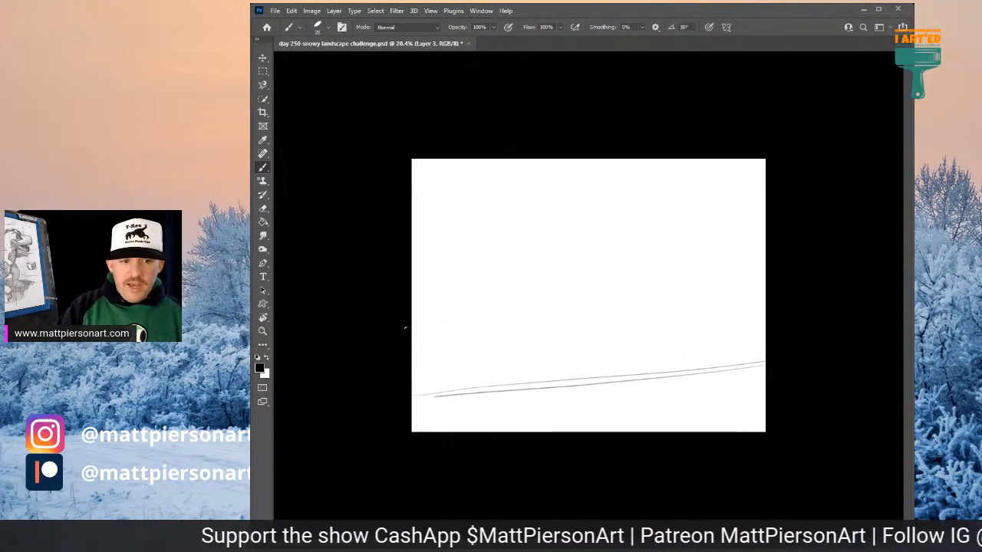
left_click_drag(611, 353, 733, 364)
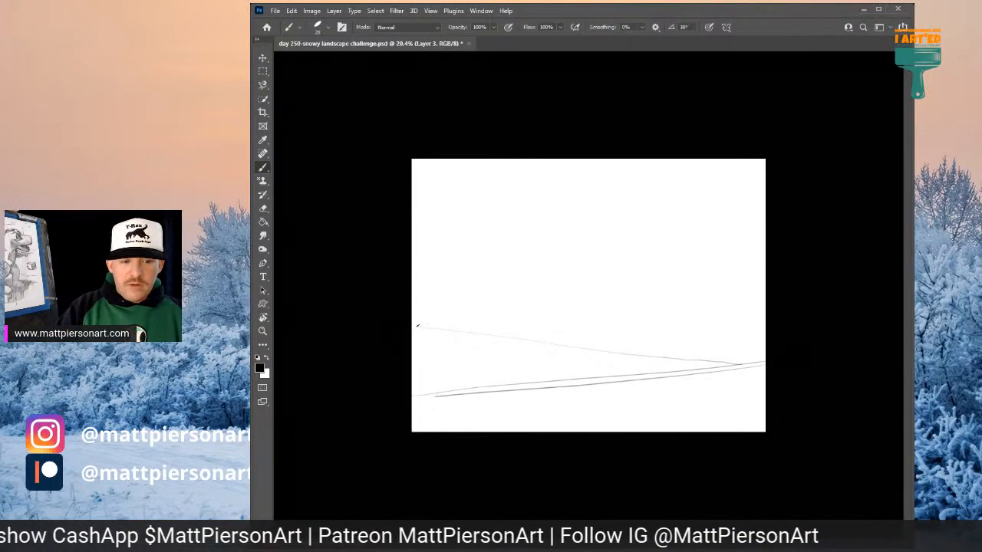
mouse_move(454, 309)
left_mouse_down()
mouse_move(662, 288)
mouse_move(782, 296)
left_mouse_up()
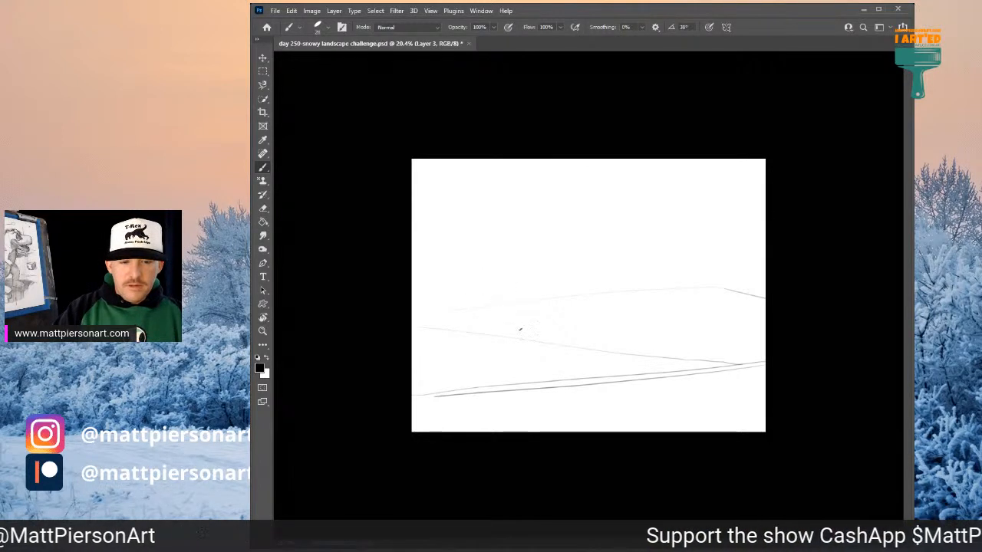
left_click_drag(416, 311, 721, 351)
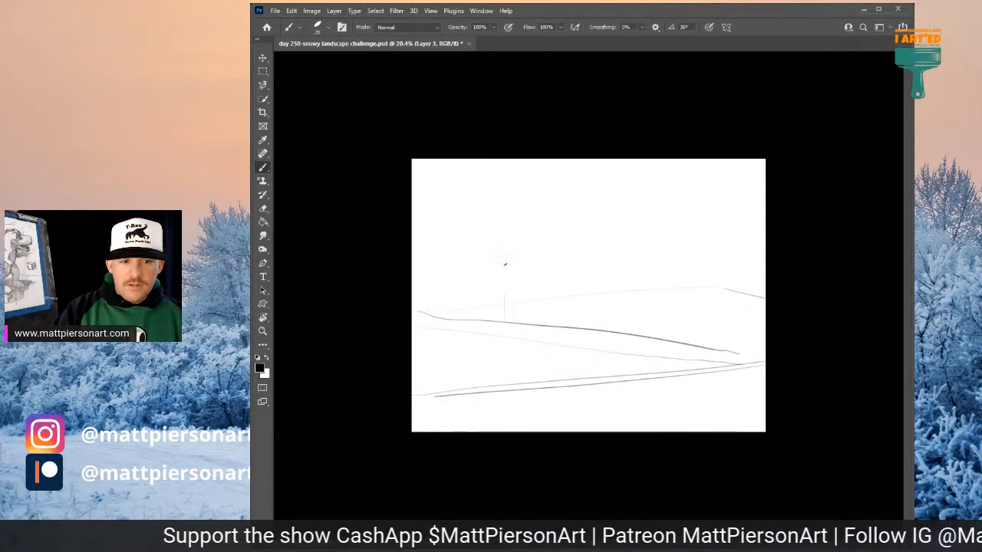
- Sketch the tower's outer vertical wall on the midground hill and its roofline slanting up toward the canvas's upper right
mouse_move(505, 264)
left_mouse_down()
mouse_move(504, 322)
mouse_move(504, 255)
mouse_move(504, 326)
mouse_move(500, 285)
left_mouse_up()
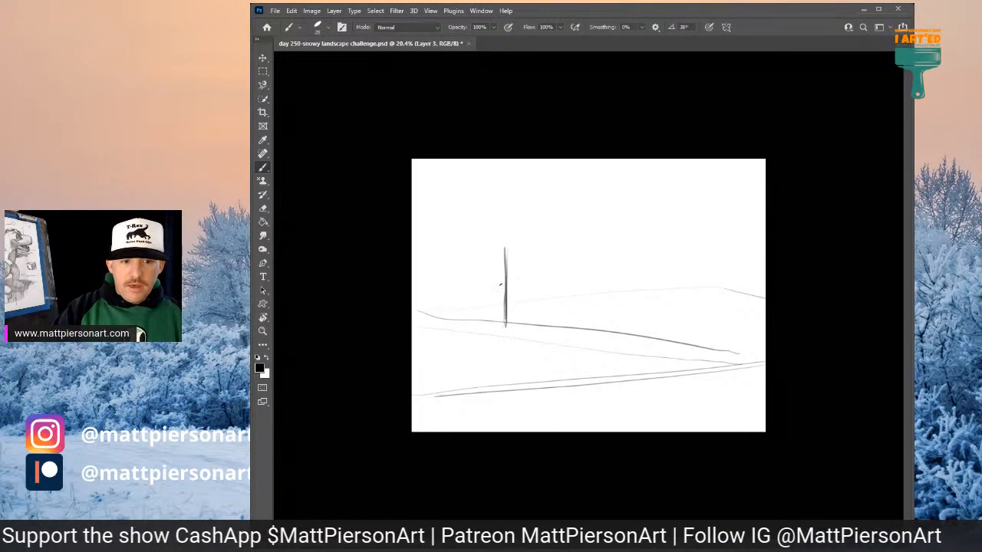
left_click_drag(508, 243, 647, 217)
left_click_drag(573, 225, 651, 214)
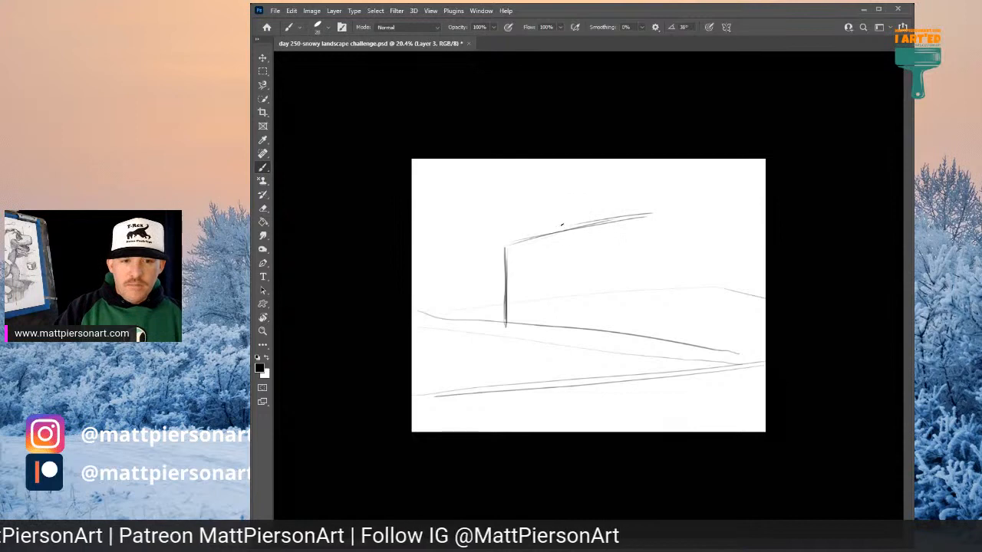
- Sketch the jagged outline of the large rock arch beside the tower, including its top edge, supporting leg and right-hand opening
left_click_drag(562, 224, 615, 200)
left_click_drag(627, 197, 675, 194)
mouse_move(598, 226)
left_mouse_down()
mouse_move(578, 244)
mouse_move(602, 260)
mouse_move(578, 266)
mouse_move(612, 337)
left_mouse_up()
left_click_drag(682, 198, 761, 224)
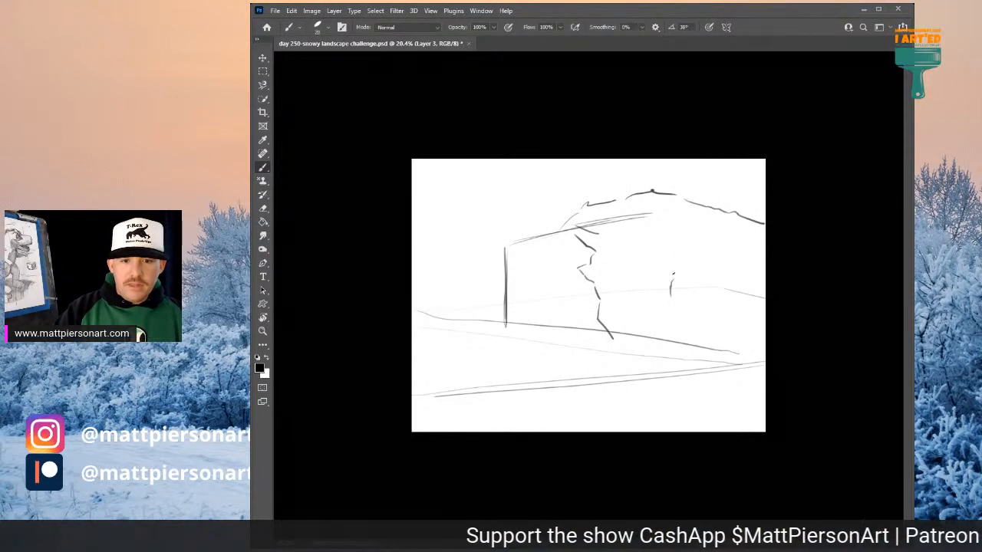
left_click_drag(710, 276, 747, 290)
mouse_move(672, 289)
left_mouse_down()
mouse_move(681, 323)
mouse_move(705, 345)
left_mouse_up()
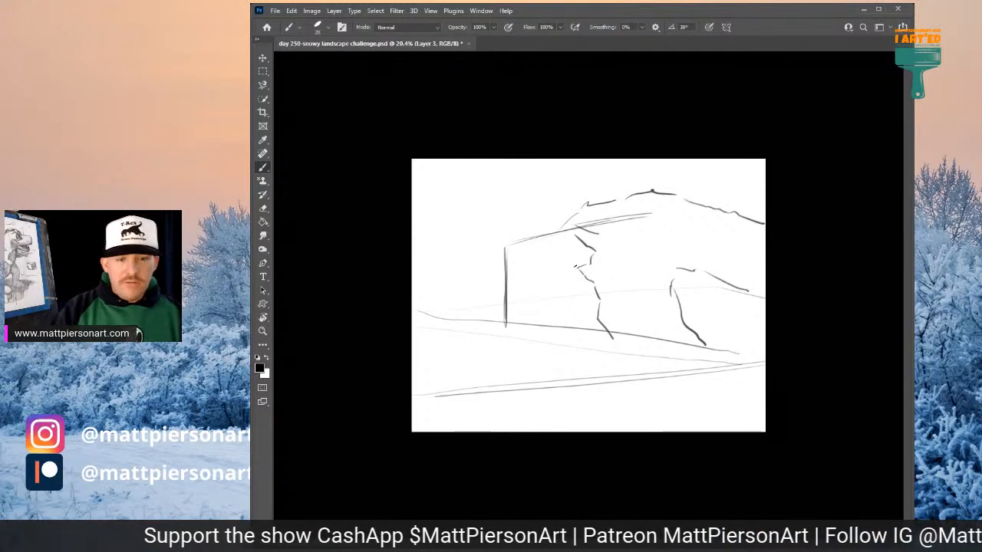
- Sketch the curved opening between the tower and the rock arch, with the tower's inner wall and base
mouse_move(581, 266)
left_mouse_down()
mouse_move(554, 273)
mouse_move(549, 328)
left_mouse_up()
mouse_move(552, 278)
left_mouse_down()
mouse_move(550, 330)
mouse_move(508, 339)
left_mouse_up()
mouse_move(550, 307)
left_mouse_down()
mouse_move(546, 332)
mouse_move(503, 332)
mouse_move(548, 342)
mouse_move(553, 286)
left_mouse_up()
left_click_drag(551, 334, 552, 280)
mouse_move(542, 340)
left_mouse_down()
mouse_move(545, 268)
mouse_move(592, 291)
mouse_move(614, 344)
left_mouse_up()
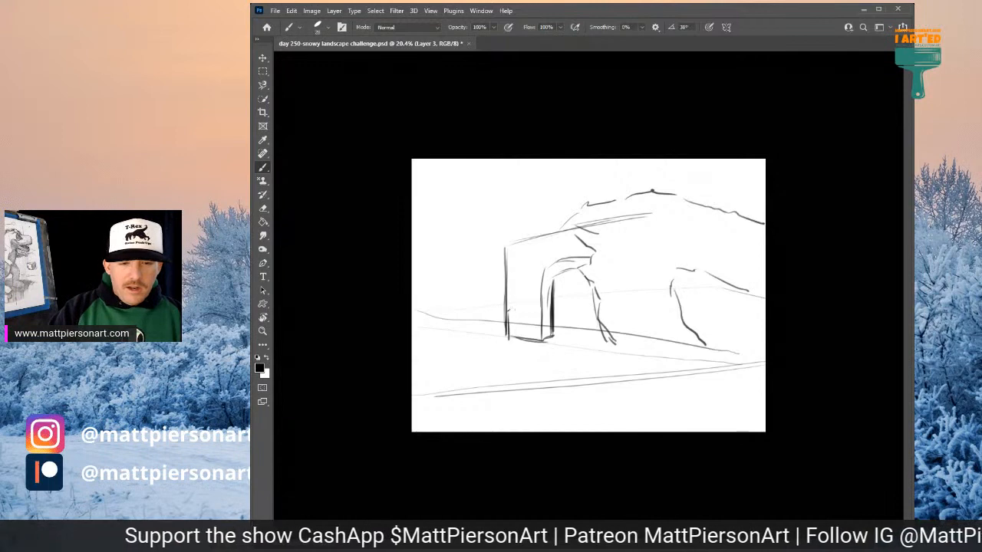
- Sketch a stack of horizontal steps at the tower's base and undo the last few strokes
mouse_move(506, 309)
left_mouse_down()
mouse_move(530, 305)
mouse_move(494, 309)
mouse_move(501, 311)
mouse_move(488, 324)
mouse_move(504, 324)
mouse_move(483, 334)
mouse_move(524, 341)
left_mouse_up()
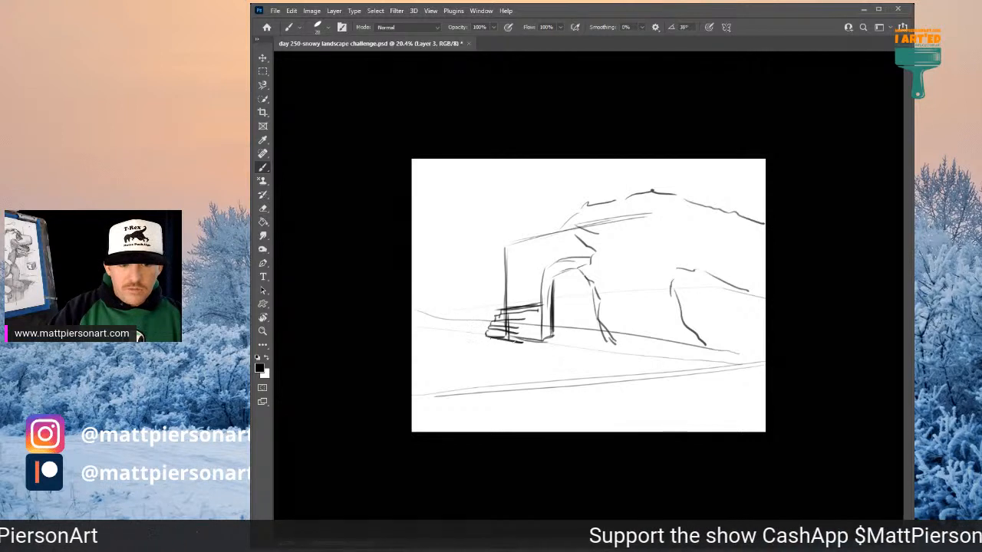
key("ctrl+z")
key("ctrl+z")
key("ctrl+z")
key("ctrl+z")
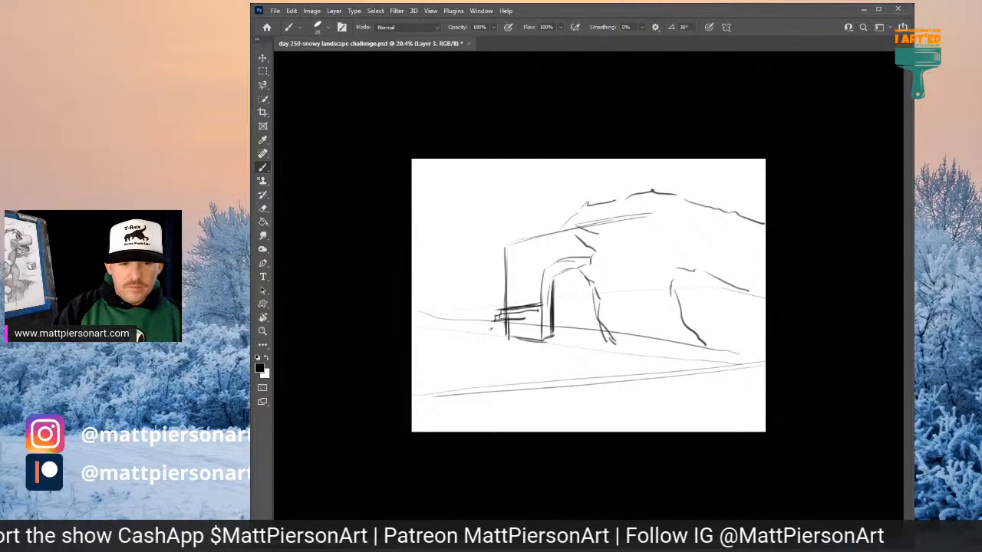
- Redraw the lower steps wider at the tower's base and darken the vertical edge beside them
mouse_move(512, 328)
left_mouse_down()
mouse_move(485, 326)
mouse_move(503, 332)
mouse_move(479, 336)
left_mouse_up()
left_click_drag(520, 337, 477, 345)
key("ctrl+z")
key("ctrl+z")
left_click_drag(537, 315, 540, 342)
left_click_drag(537, 323, 538, 340)
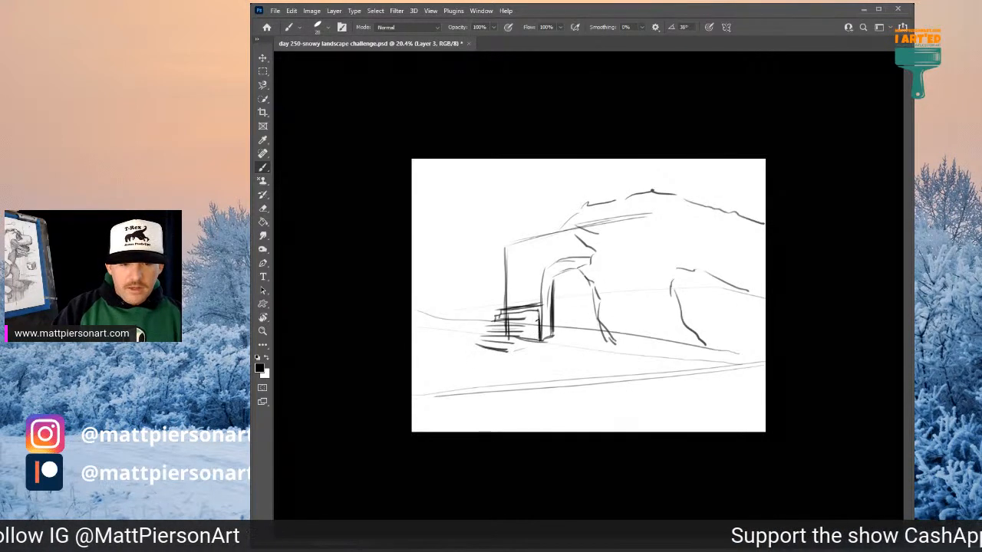
- Add an arched window and battlements to the tower, and sketch a pointed cliff at the canvas's left edge
mouse_move(515, 307)
left_mouse_down()
mouse_move(515, 282)
mouse_move(521, 307)
mouse_move(523, 282)
mouse_move(524, 303)
left_mouse_up()
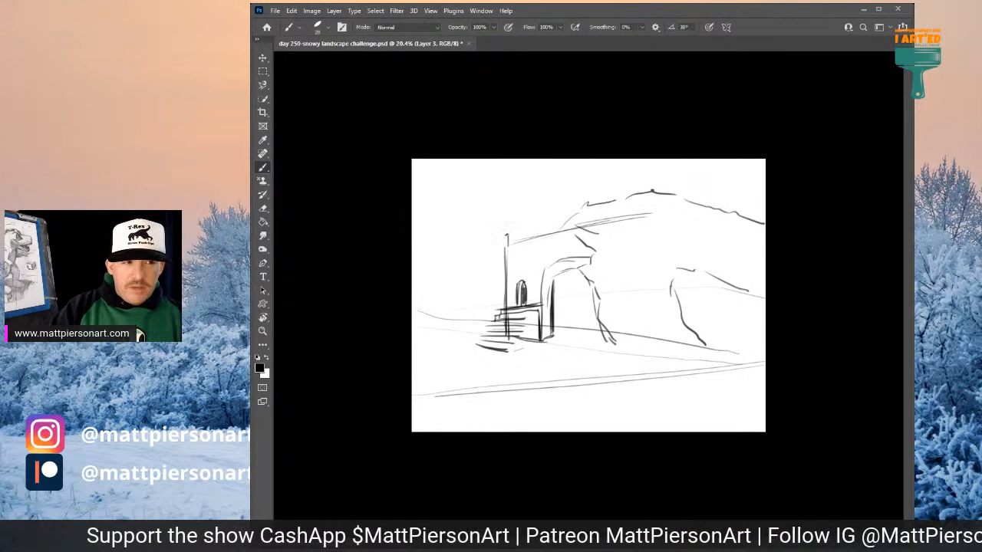
left_click_drag(511, 242, 542, 228)
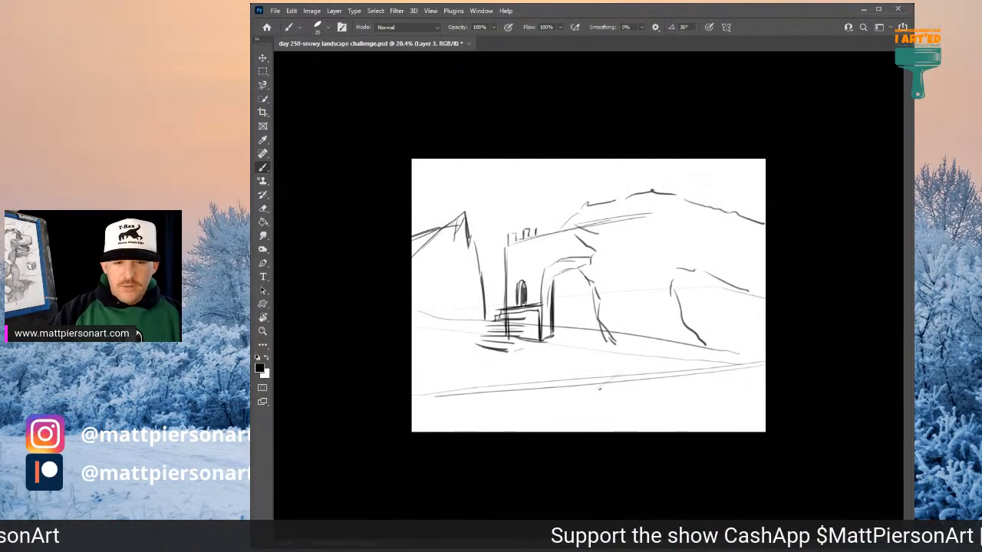
- Sketch a jagged rock outline in the foreground on the canvas's right and ledge lines extending from it to the left
left_click_drag(641, 349, 733, 366)
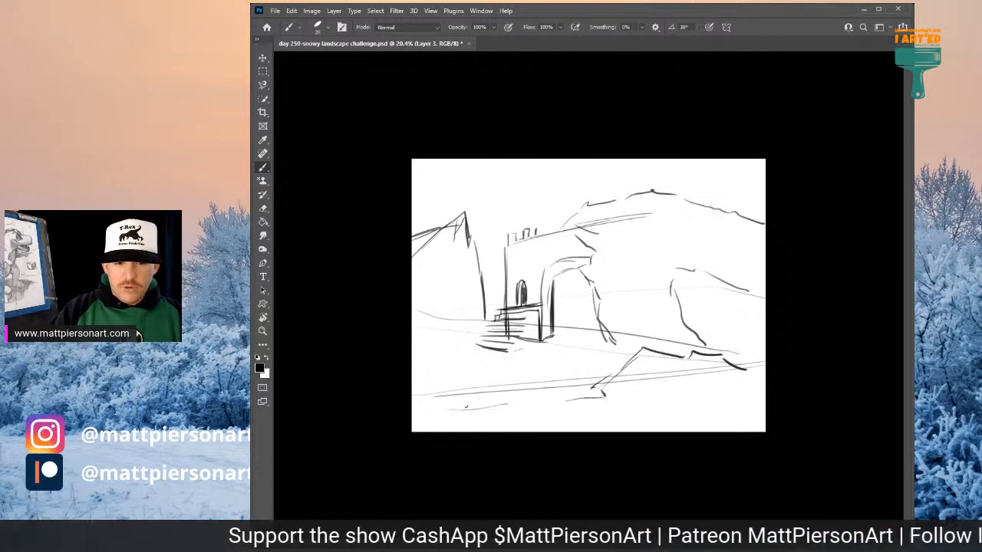
left_click_drag(529, 386, 482, 388)
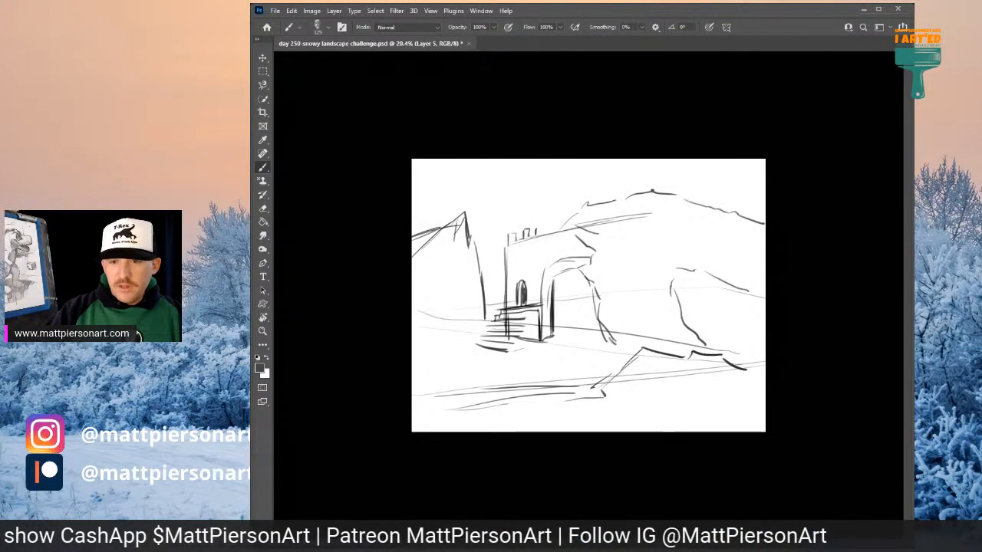
- Block in the entire foreground ledge and rock with dark grey on Layer 5 using a round brush
key("period")
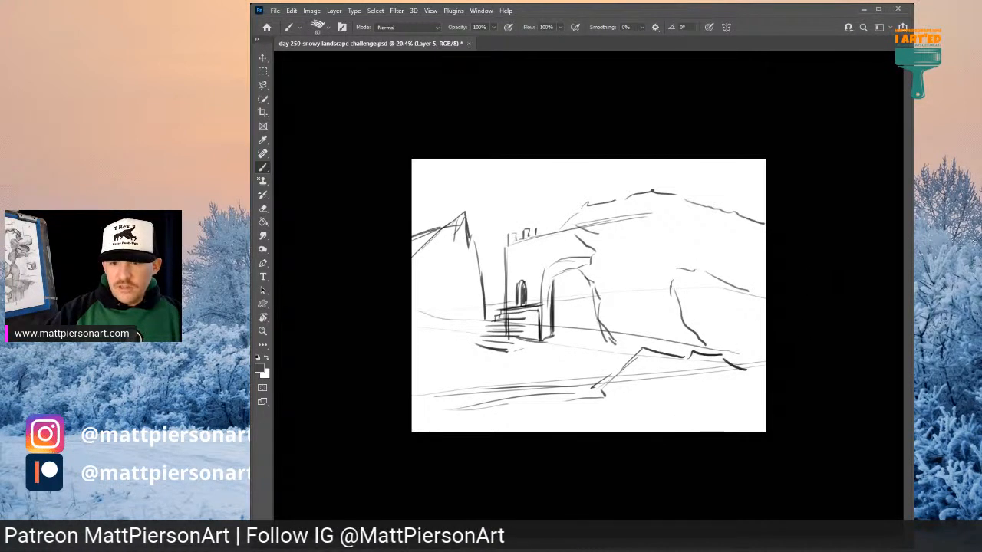
left_click_drag(731, 382, 716, 423)
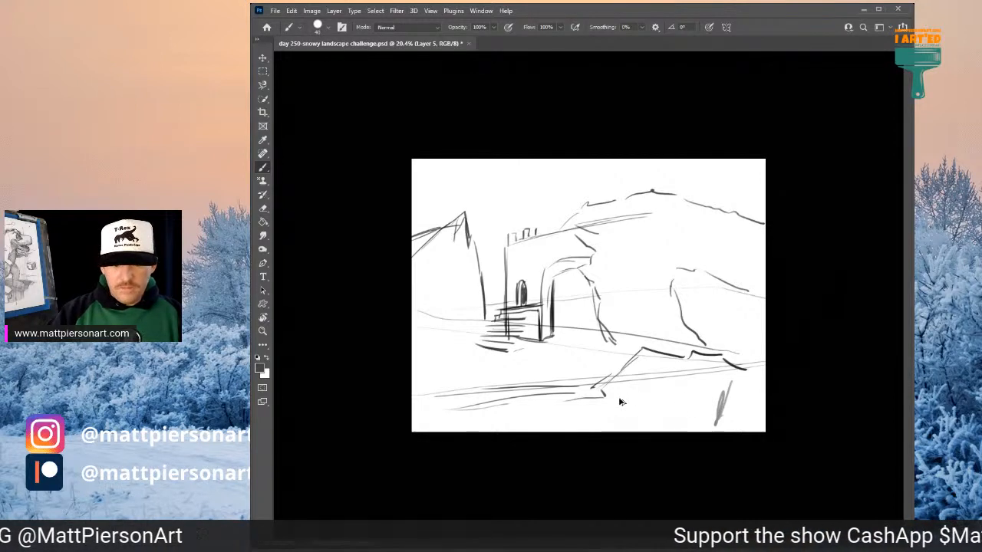
mouse_move(621, 401)
left_mouse_down()
mouse_move(664, 385)
mouse_move(661, 395)
mouse_move(689, 411)
mouse_move(614, 423)
mouse_move(643, 373)
mouse_move(699, 379)
mouse_move(680, 375)
mouse_move(705, 370)
mouse_move(699, 410)
mouse_move(715, 386)
mouse_move(772, 395)
mouse_move(737, 388)
mouse_move(722, 417)
mouse_move(761, 417)
left_mouse_up()
mouse_move(690, 412)
left_mouse_down()
mouse_move(630, 420)
mouse_move(639, 388)
mouse_move(486, 415)
mouse_move(536, 413)
mouse_move(417, 421)
mouse_move(575, 413)
mouse_move(418, 426)
mouse_move(575, 414)
left_mouse_up()
mouse_move(515, 418)
left_mouse_down()
mouse_move(569, 413)
mouse_move(422, 421)
mouse_move(587, 427)
mouse_move(660, 368)
mouse_move(640, 374)
mouse_move(700, 379)
mouse_move(692, 400)
mouse_move(723, 383)
mouse_move(739, 405)
mouse_move(724, 378)
mouse_move(660, 400)
mouse_move(703, 408)
mouse_move(800, 386)
left_mouse_up()
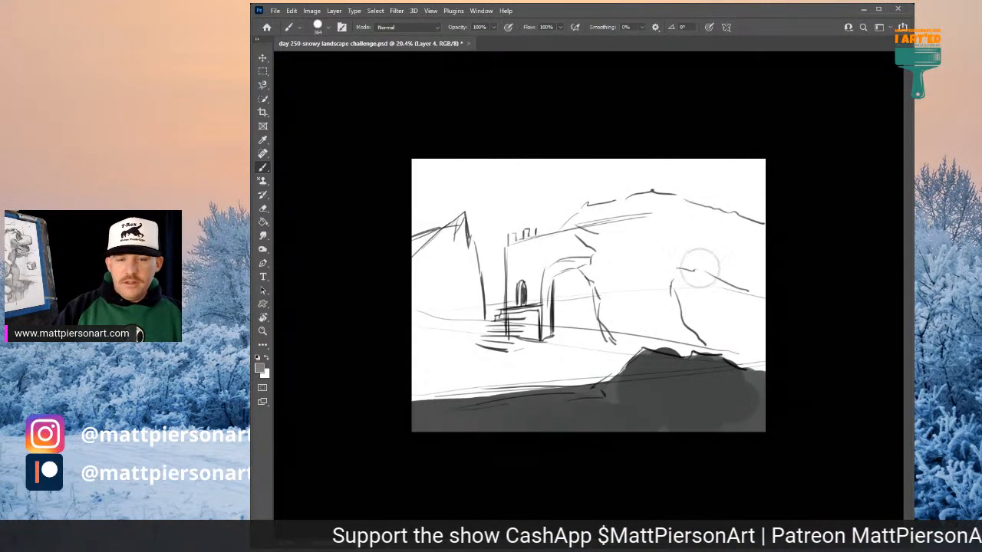
- Block in the midground slope, left cliff, tower and large rock arch with mid-grey tones using a large round brush
mouse_move(516, 310)
left_mouse_down()
mouse_move(519, 252)
mouse_move(526, 278)
mouse_move(524, 263)
mouse_move(586, 248)
mouse_move(515, 249)
mouse_move(582, 246)
mouse_move(545, 254)
mouse_move(532, 344)
mouse_move(548, 264)
mouse_move(570, 260)
mouse_move(517, 259)
mouse_move(520, 328)
mouse_move(469, 331)
mouse_move(418, 318)
mouse_move(417, 340)
mouse_move(434, 349)
mouse_move(417, 391)
mouse_move(464, 355)
mouse_move(489, 362)
mouse_move(469, 383)
mouse_move(606, 353)
mouse_move(582, 346)
mouse_move(628, 356)
mouse_move(621, 347)
mouse_move(567, 373)
mouse_move(675, 354)
mouse_move(705, 352)
left_mouse_up()
mouse_move(460, 253)
left_mouse_down()
mouse_move(466, 310)
mouse_move(418, 284)
mouse_move(445, 230)
mouse_move(460, 314)
mouse_move(437, 247)
mouse_move(460, 299)
mouse_move(438, 313)
mouse_move(441, 245)
mouse_move(497, 305)
left_mouse_up()
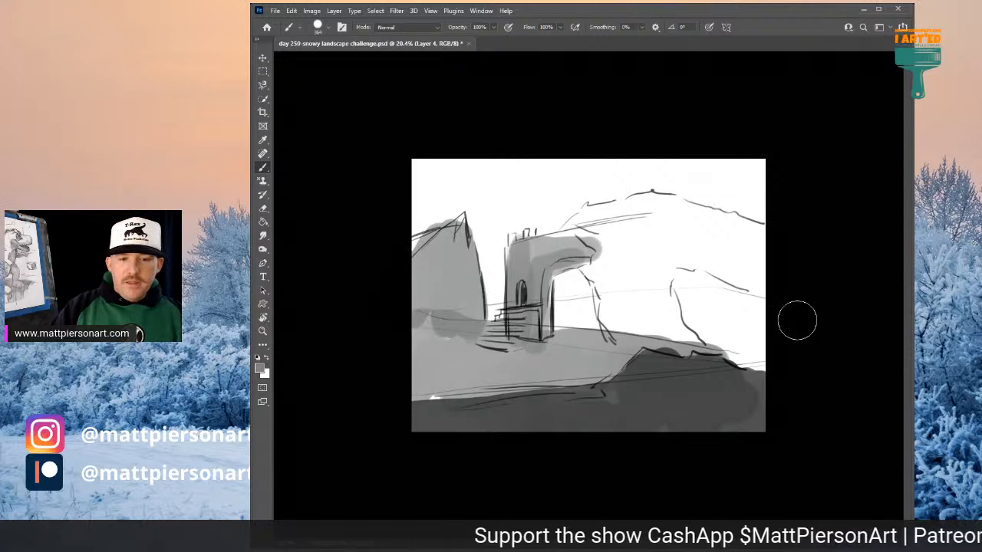
mouse_move(602, 223)
left_mouse_down()
mouse_move(629, 337)
mouse_move(628, 304)
mouse_move(665, 322)
mouse_move(629, 230)
mouse_move(591, 217)
mouse_move(680, 247)
mouse_move(675, 230)
mouse_move(755, 245)
mouse_move(724, 260)
mouse_move(705, 223)
mouse_move(646, 201)
mouse_move(673, 220)
left_mouse_up()
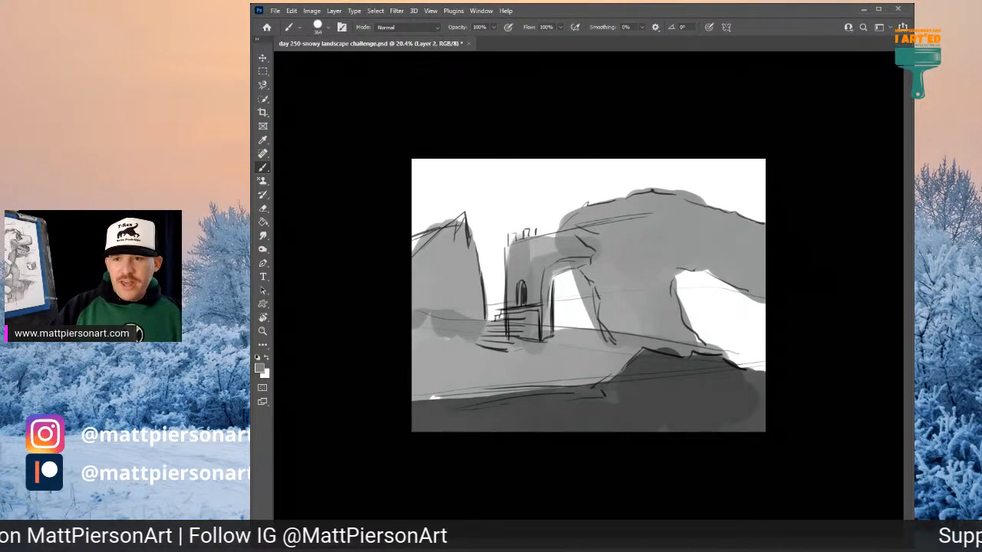
- Block in the distant shapes behind the rock arch with light grey, and fill the sky with pale grey on Layer 6
mouse_move(469, 322)
left_mouse_down()
mouse_move(613, 309)
mouse_move(554, 317)
mouse_move(507, 306)
mouse_move(649, 298)
mouse_move(700, 284)
mouse_move(707, 304)
mouse_move(735, 305)
mouse_move(575, 321)
mouse_move(733, 333)
mouse_move(687, 321)
mouse_move(731, 335)
left_mouse_up()
mouse_move(625, 241)
left_mouse_down()
mouse_move(590, 251)
mouse_move(589, 290)
mouse_move(553, 205)
mouse_move(568, 271)
mouse_move(581, 179)
mouse_move(613, 185)
mouse_move(610, 201)
mouse_move(658, 195)
mouse_move(723, 263)
mouse_move(696, 190)
mouse_move(678, 184)
mouse_move(731, 212)
left_mouse_up()
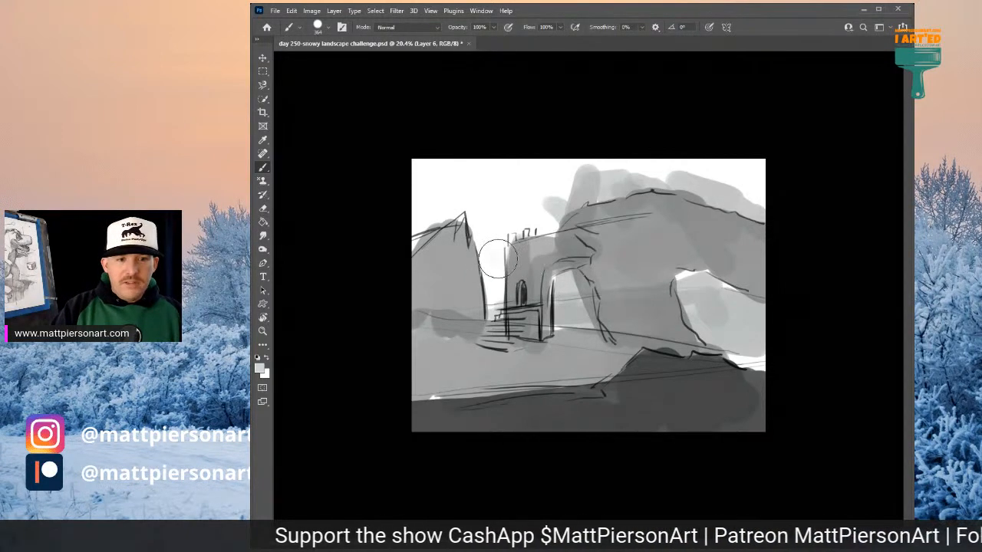
left_click_drag(495, 257, 500, 258, "alt")
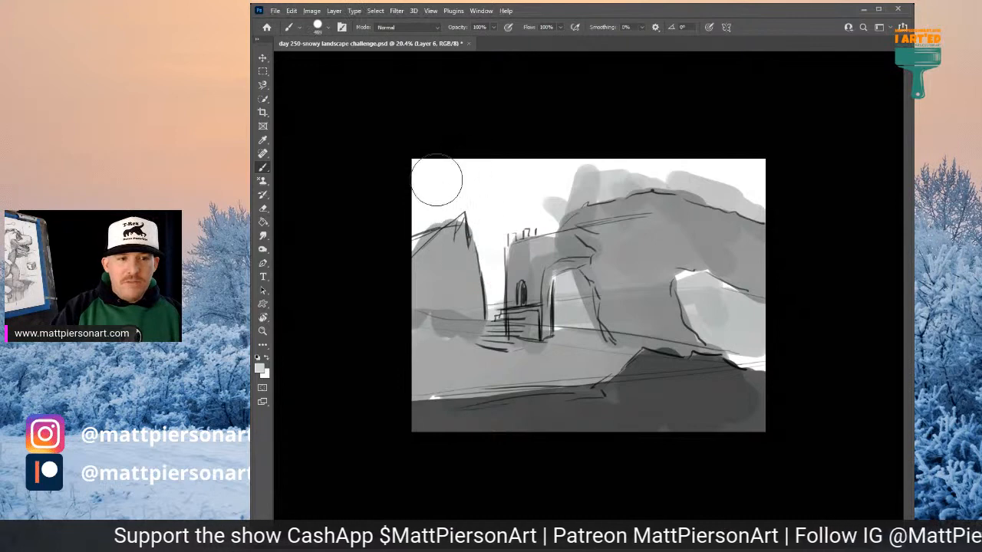
mouse_move(396, 202)
left_mouse_down()
mouse_move(447, 179)
mouse_move(545, 169)
left_mouse_up()
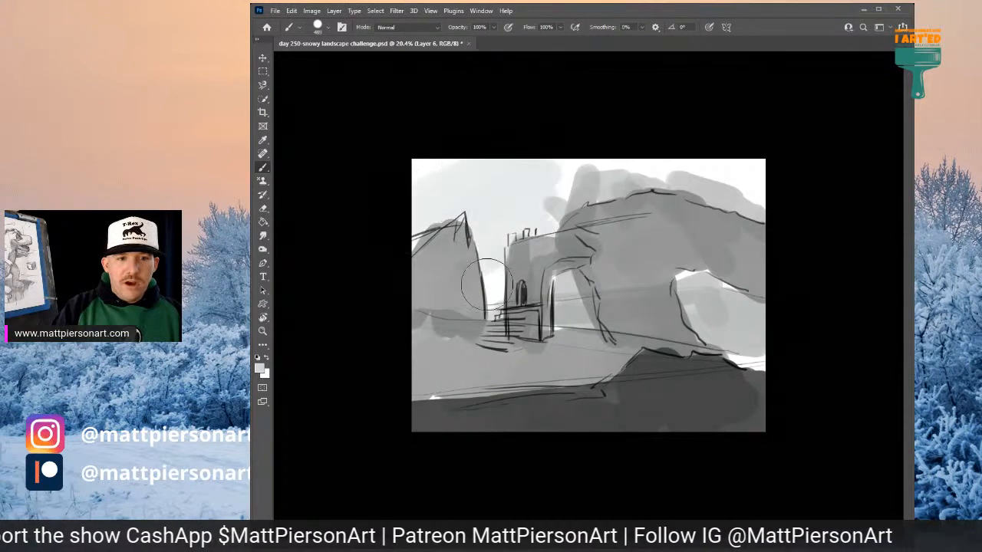
mouse_move(487, 285)
left_mouse_down()
mouse_move(525, 294)
mouse_move(573, 244)
mouse_move(552, 189)
mouse_move(468, 183)
mouse_move(420, 158)
mouse_move(696, 157)
mouse_move(583, 165)
mouse_move(740, 169)
mouse_move(758, 195)
left_mouse_up()
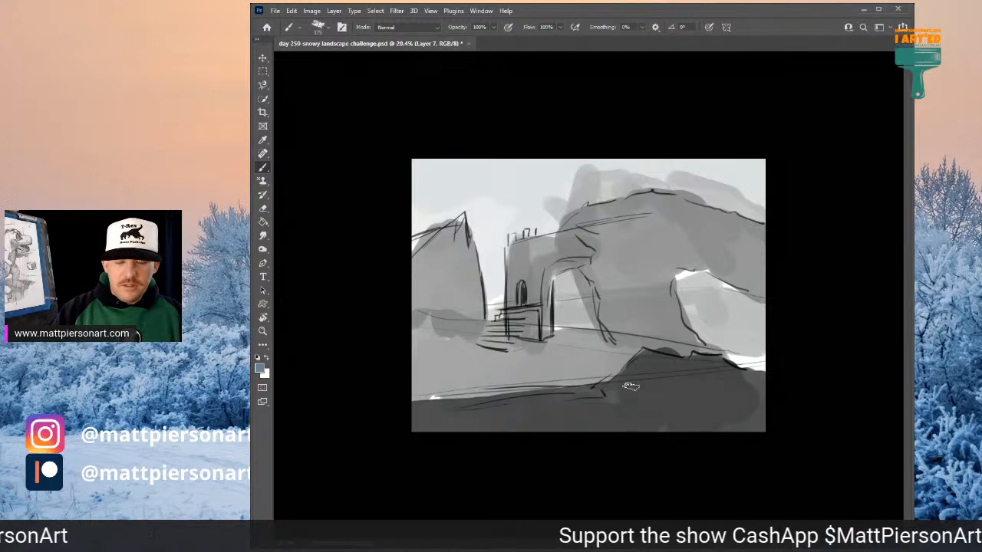
- Paint the foreground ledge slate blue on Layer 7, and the midground slope, left cliff and arch pillar light blue on Layer 8
mouse_move(624, 392)
left_mouse_down()
mouse_move(650, 366)
mouse_move(609, 393)
mouse_move(656, 360)
mouse_move(663, 368)
mouse_move(608, 431)
mouse_move(576, 437)
mouse_move(596, 392)
mouse_move(460, 405)
mouse_move(512, 404)
mouse_move(414, 415)
mouse_move(397, 431)
mouse_move(515, 403)
mouse_move(516, 428)
mouse_move(548, 445)
mouse_move(622, 410)
mouse_move(595, 401)
mouse_move(416, 408)
mouse_move(590, 400)
mouse_move(607, 416)
mouse_move(683, 393)
mouse_move(669, 432)
mouse_move(689, 366)
mouse_move(707, 361)
mouse_move(701, 396)
mouse_move(718, 389)
mouse_move(717, 362)
mouse_move(720, 375)
mouse_move(707, 360)
mouse_move(734, 387)
mouse_move(764, 380)
mouse_move(740, 388)
mouse_move(742, 420)
left_mouse_up()
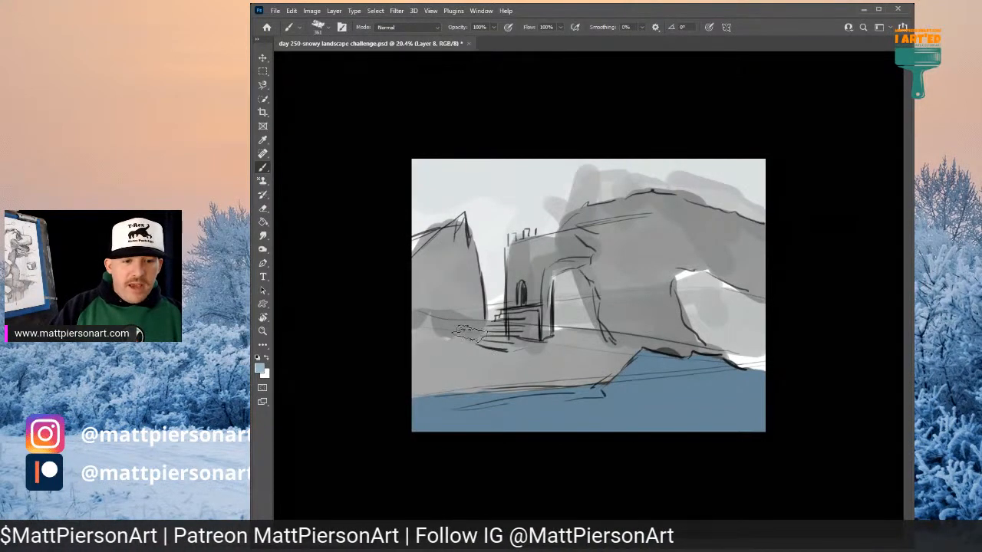
mouse_move(485, 344)
left_mouse_down()
mouse_move(433, 357)
mouse_move(429, 342)
mouse_move(483, 330)
mouse_move(425, 325)
mouse_move(425, 377)
mouse_move(438, 370)
mouse_move(427, 388)
mouse_move(460, 381)
mouse_move(470, 407)
mouse_move(497, 344)
mouse_move(519, 356)
mouse_move(481, 346)
mouse_move(501, 326)
mouse_move(481, 335)
mouse_move(468, 276)
mouse_move(451, 258)
mouse_move(425, 314)
mouse_move(434, 298)
mouse_move(429, 312)
mouse_move(423, 268)
mouse_move(439, 244)
mouse_move(414, 251)
mouse_move(457, 224)
mouse_move(464, 279)
mouse_move(457, 215)
left_mouse_up()
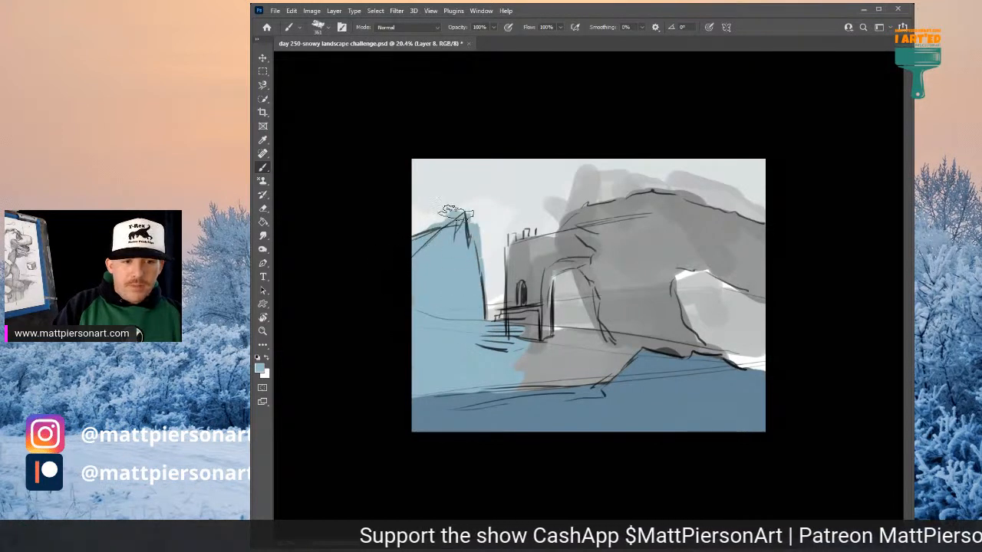
mouse_move(487, 343)
left_mouse_down()
mouse_move(552, 348)
mouse_move(533, 351)
mouse_move(512, 387)
mouse_move(552, 376)
mouse_move(460, 404)
mouse_move(633, 370)
mouse_move(602, 362)
mouse_move(598, 341)
mouse_move(562, 370)
mouse_move(525, 335)
mouse_move(644, 339)
mouse_move(635, 358)
mouse_move(676, 351)
mouse_move(667, 380)
mouse_move(734, 360)
mouse_move(761, 365)
mouse_move(669, 351)
mouse_move(615, 254)
mouse_move(618, 329)
mouse_move(614, 290)
mouse_move(594, 270)
mouse_move(604, 273)
mouse_move(614, 247)
mouse_move(587, 234)
left_mouse_up()
mouse_move(598, 209)
left_mouse_down()
mouse_move(634, 206)
mouse_move(616, 226)
mouse_move(638, 220)
mouse_move(646, 302)
mouse_move(693, 351)
left_mouse_up()
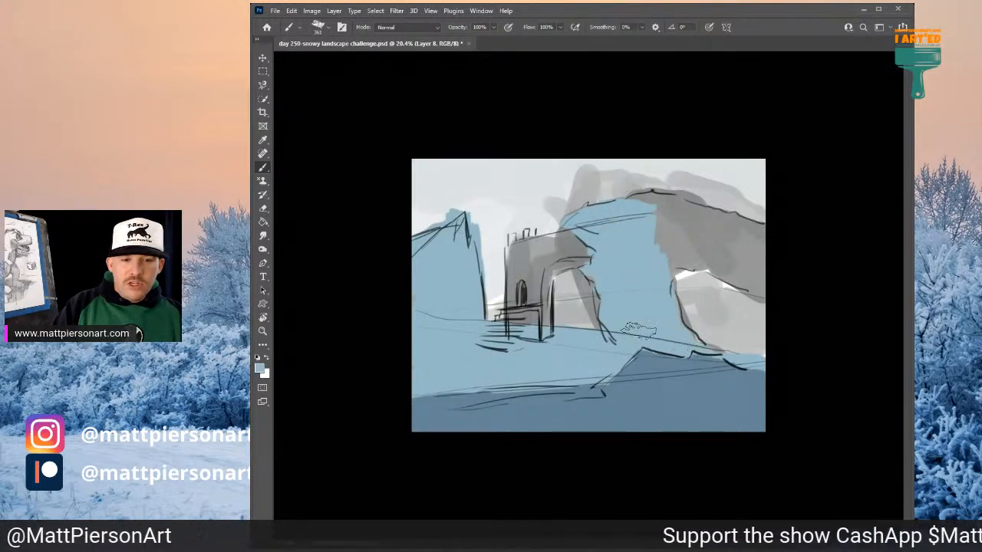
- Extend the light blue across the rock arch's right span and along both sides of its opening
mouse_move(648, 256)
left_mouse_down()
mouse_move(678, 255)
mouse_move(648, 262)
mouse_move(684, 223)
mouse_move(630, 204)
mouse_move(679, 208)
mouse_move(681, 222)
mouse_move(694, 224)
mouse_move(680, 204)
mouse_move(723, 259)
mouse_move(693, 261)
mouse_move(695, 249)
mouse_move(687, 258)
mouse_move(702, 226)
mouse_move(704, 245)
mouse_move(761, 293)
mouse_move(711, 268)
mouse_move(762, 296)
left_mouse_up()
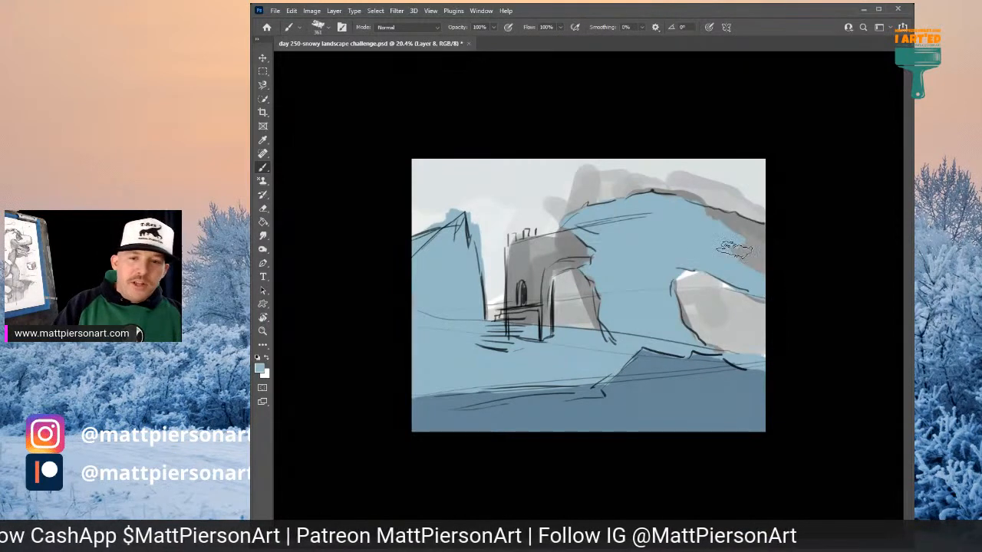
mouse_move(734, 250)
left_mouse_down()
mouse_move(770, 283)
mouse_move(762, 322)
left_mouse_up()
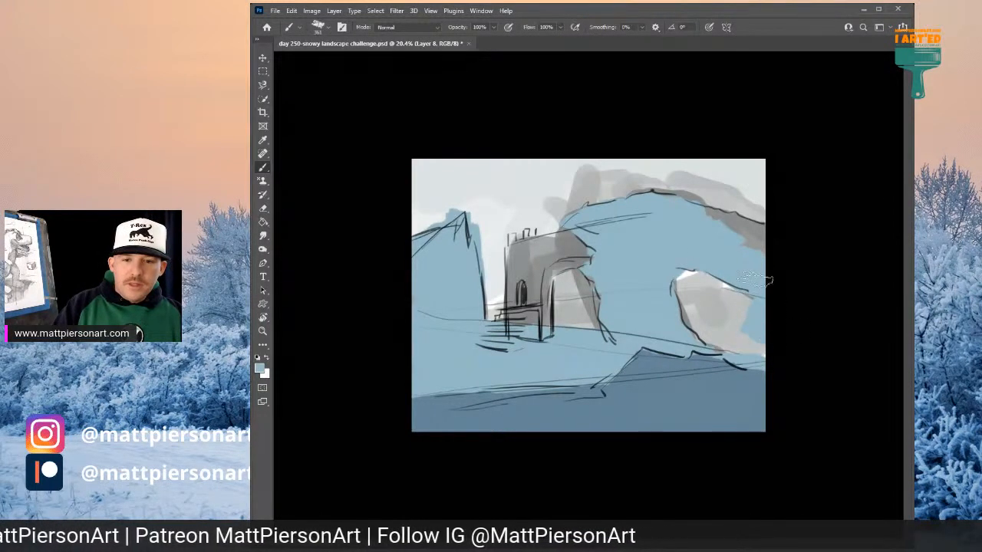
left_click_drag(751, 249, 727, 214)
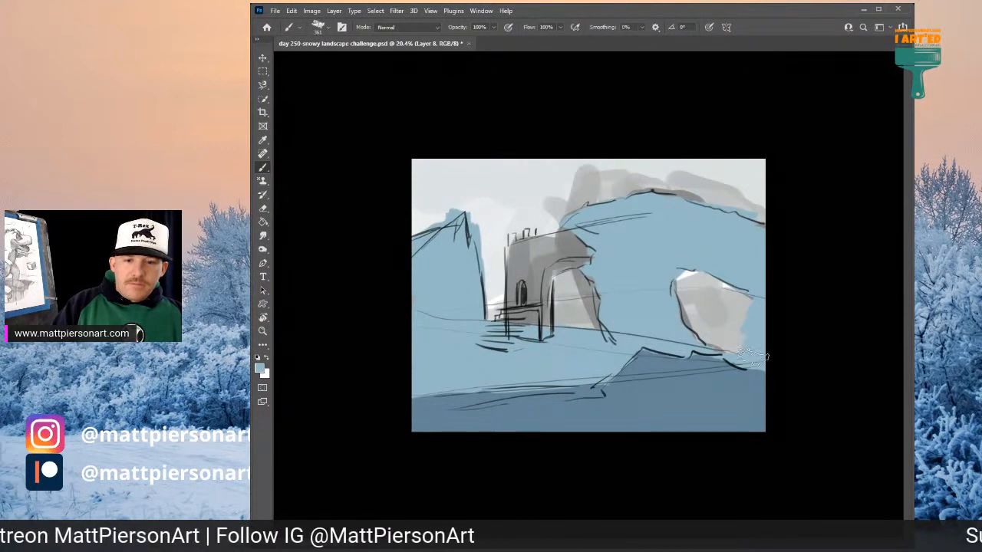
mouse_move(707, 260)
left_mouse_down()
mouse_move(690, 322)
mouse_move(683, 289)
mouse_move(695, 305)
left_mouse_up()
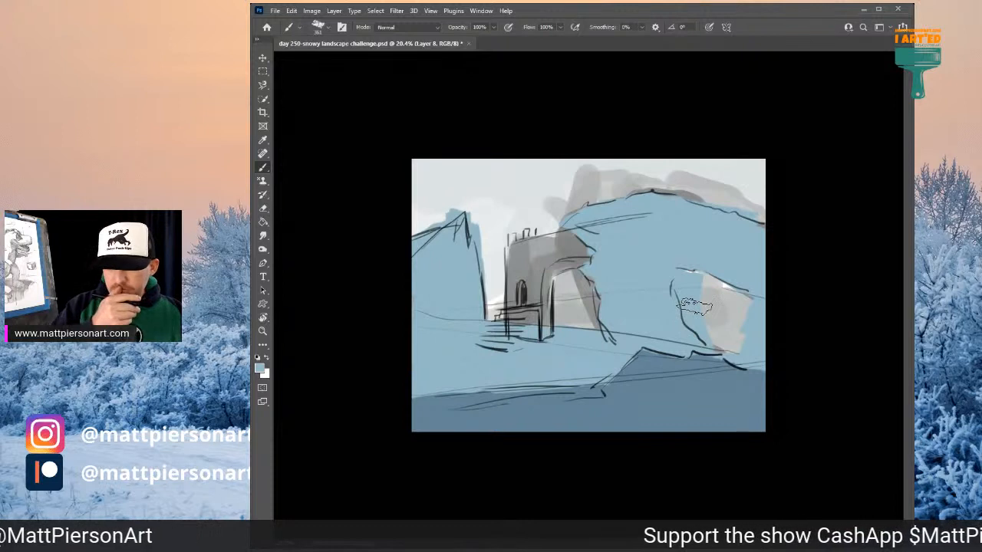
- Paint the tower, its stairs and the bridge joining it to the rock arch reddish brown
scroll(689, 272, "down", 1)
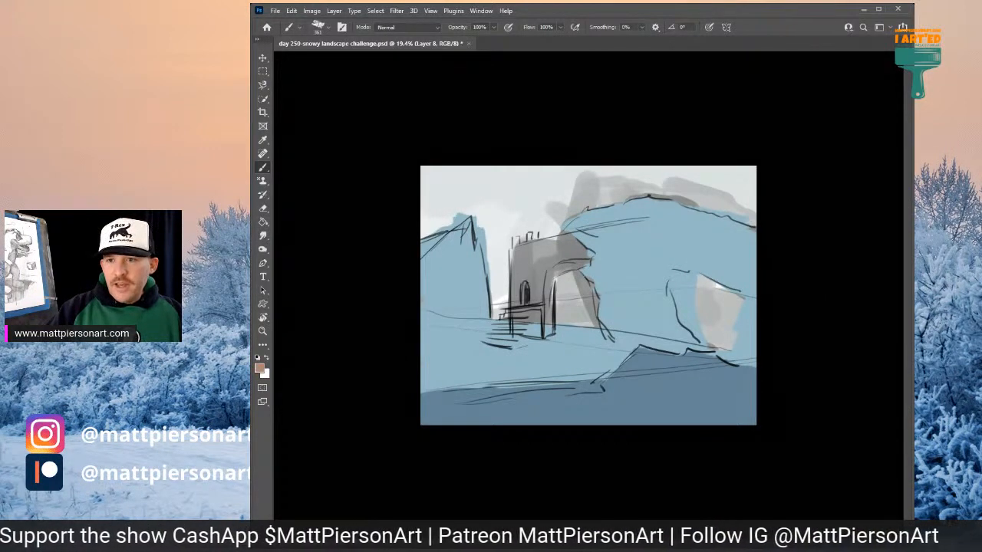
mouse_move(532, 262)
left_mouse_down()
mouse_move(521, 330)
mouse_move(534, 273)
left_mouse_up()
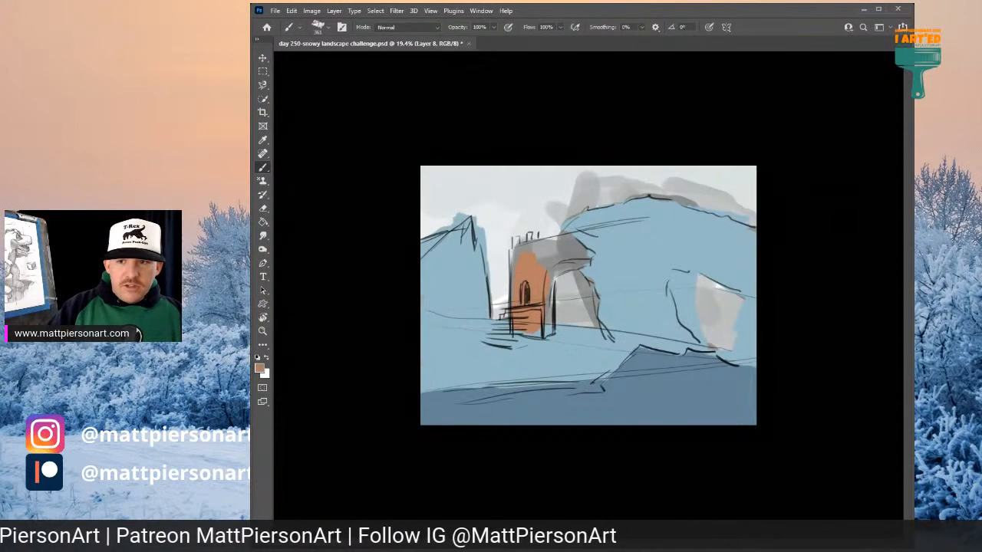
mouse_move(524, 264)
left_mouse_down()
mouse_move(518, 316)
mouse_move(523, 326)
mouse_move(529, 269)
mouse_move(534, 300)
mouse_move(538, 286)
mouse_move(531, 327)
mouse_move(540, 331)
mouse_move(535, 340)
mouse_move(509, 321)
mouse_move(496, 340)
mouse_move(519, 343)
mouse_move(534, 318)
mouse_move(522, 245)
mouse_move(561, 240)
mouse_move(560, 263)
mouse_move(550, 265)
mouse_move(571, 255)
mouse_move(540, 279)
mouse_move(550, 251)
mouse_move(523, 248)
mouse_move(533, 239)
mouse_move(531, 247)
mouse_move(577, 239)
left_mouse_up()
scroll(588, 295, "up", 1)
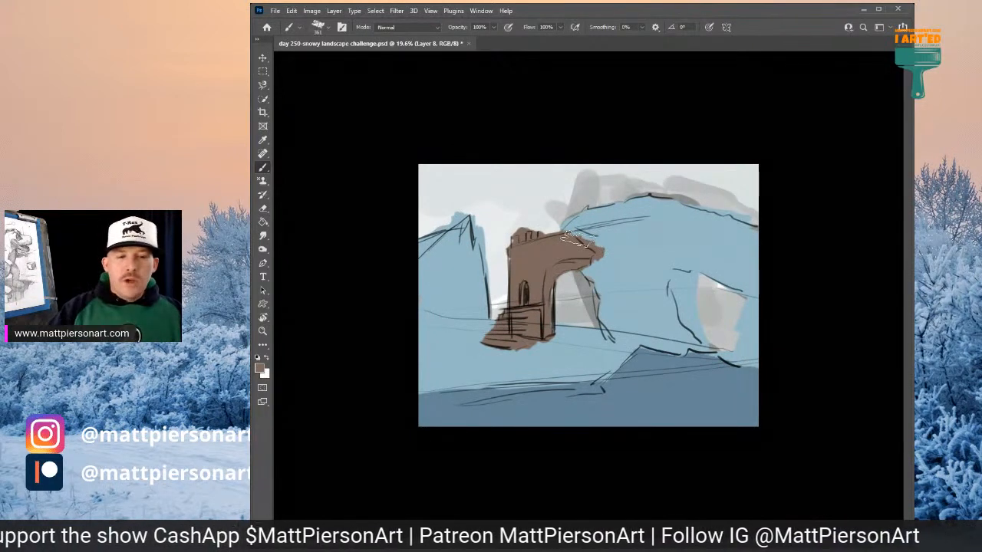
- Dab small brown rock patches onto the light blue slope around the tower's stairs
left_click_drag(487, 354, 448, 357)
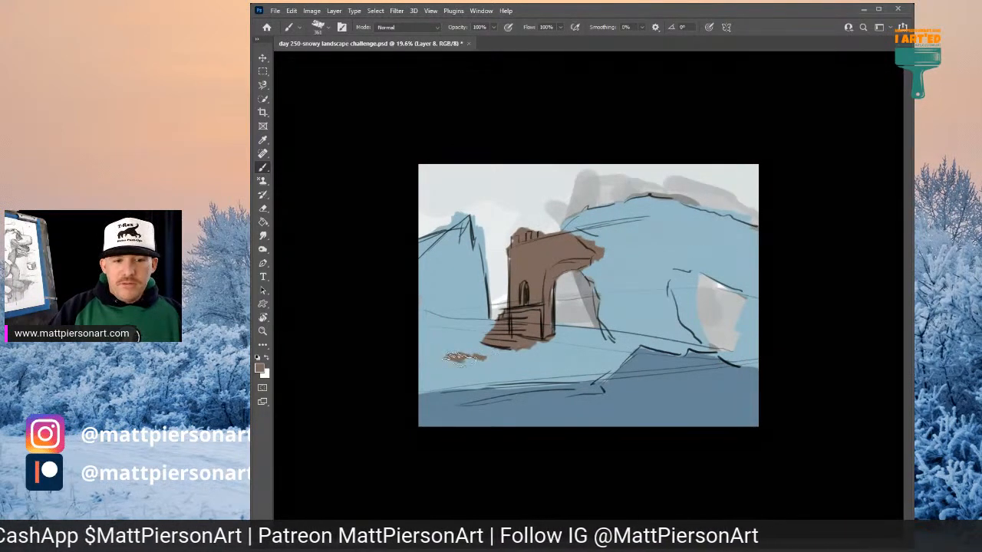
left_click_drag(540, 361, 575, 364)
left_click_drag(455, 335, 465, 333)
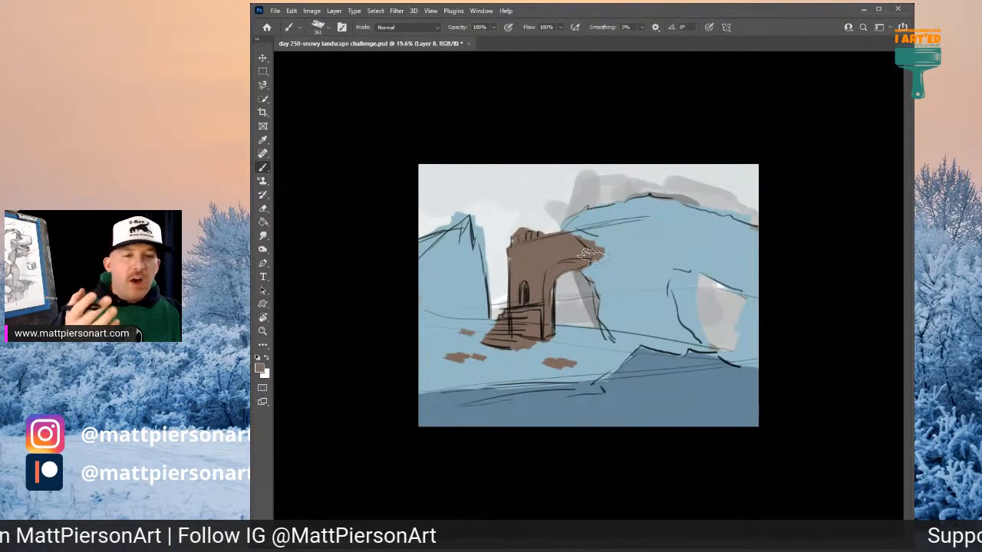
left_click_drag(587, 260, 602, 249)
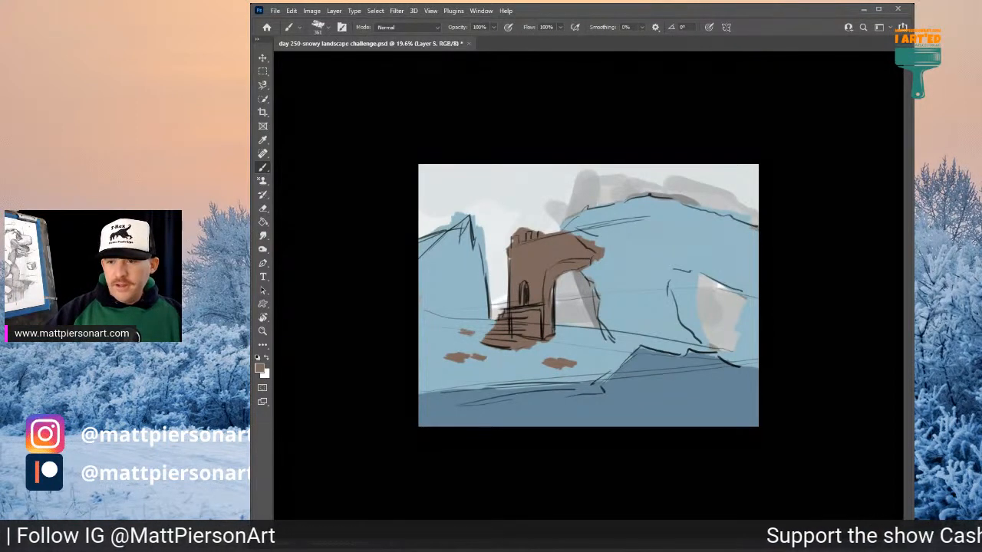
- On new Layer 9, repaint the distant shapes above the rock arch and inside its openings with pale grey, finishing in mid-grey
key("ctrl+shift+alt+n")
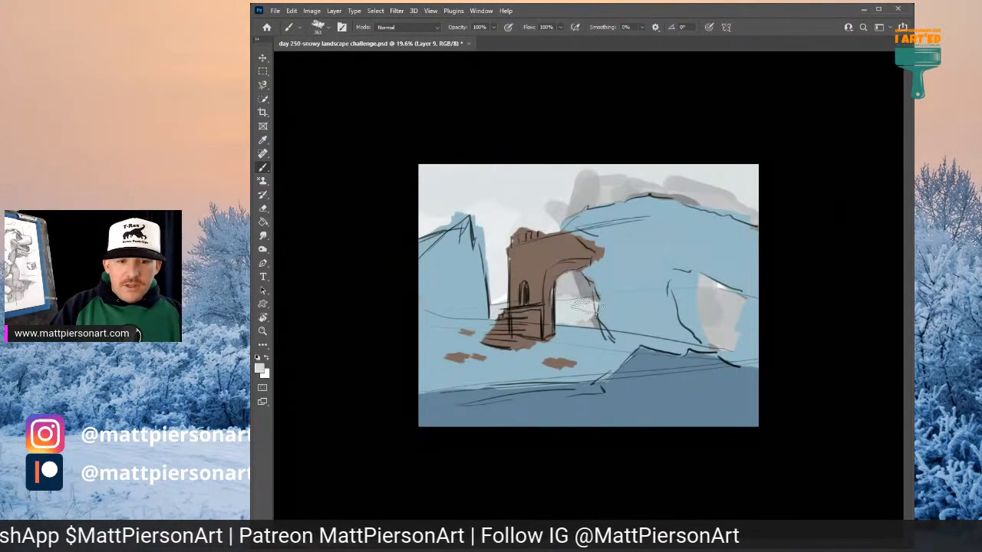
mouse_move(587, 304)
left_mouse_down()
mouse_move(579, 321)
mouse_move(587, 277)
left_mouse_up()
mouse_move(594, 190)
left_mouse_down()
mouse_move(561, 207)
mouse_move(623, 211)
mouse_move(619, 181)
mouse_move(621, 195)
mouse_move(667, 191)
mouse_move(714, 225)
mouse_move(698, 201)
mouse_move(726, 210)
mouse_move(740, 239)
left_mouse_up()
mouse_move(694, 278)
left_mouse_down()
mouse_move(708, 323)
mouse_move(736, 323)
mouse_move(724, 334)
mouse_move(713, 314)
left_mouse_up()
mouse_move(602, 187)
left_mouse_down()
mouse_move(590, 176)
mouse_move(609, 184)
left_mouse_up()
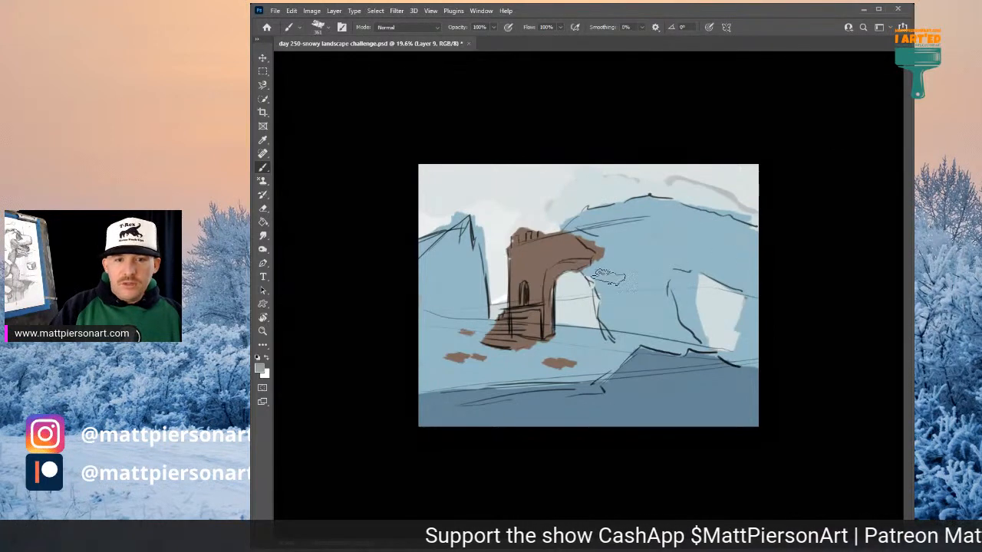
mouse_move(576, 224)
left_mouse_down()
mouse_move(591, 189)
mouse_move(582, 190)
mouse_move(619, 192)
mouse_move(638, 215)
mouse_move(639, 194)
mouse_move(676, 209)
mouse_move(709, 203)
mouse_move(613, 255)
mouse_move(573, 305)
mouse_move(618, 322)
mouse_move(681, 303)
mouse_move(721, 333)
mouse_move(738, 313)
left_mouse_up()
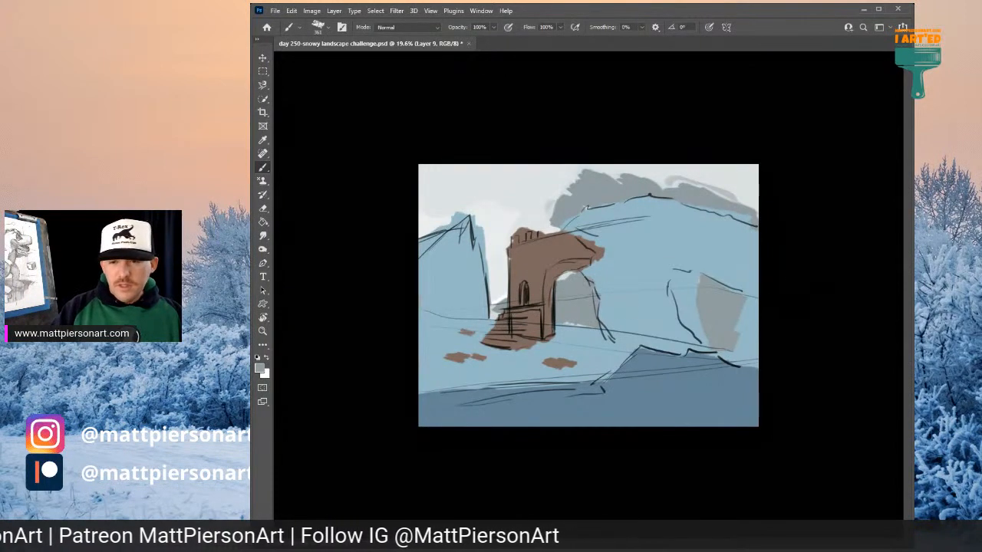
mouse_move(523, 198)
left_mouse_down()
mouse_move(507, 206)
mouse_move(529, 227)
mouse_move(503, 239)
left_mouse_up()
key("ctrl+z")
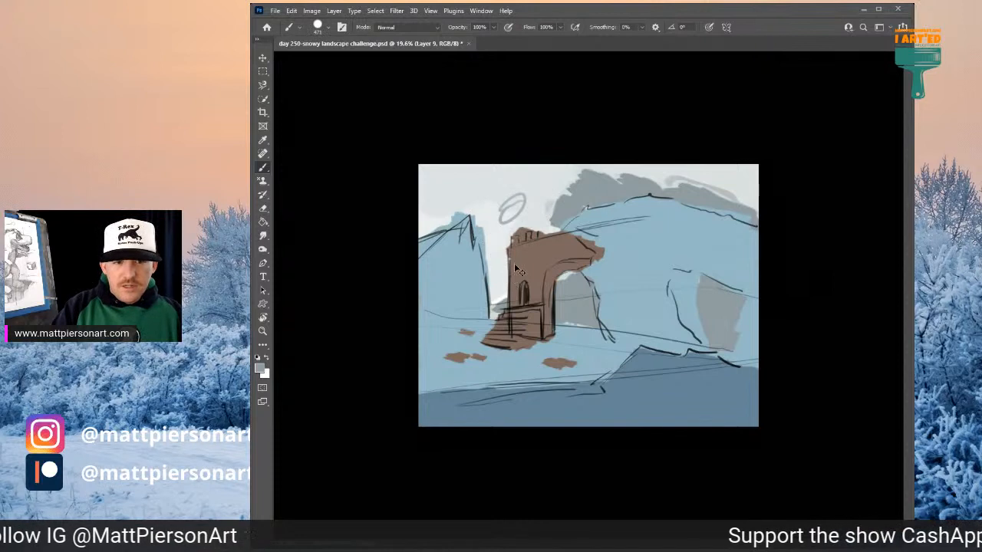
key("ctrl+z")
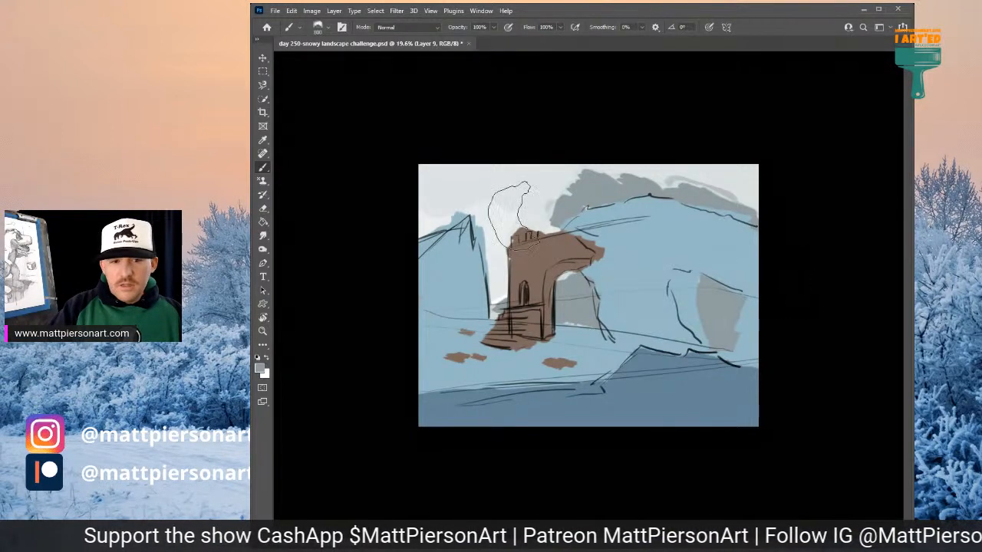
mouse_move(490, 220)
left_mouse_down()
mouse_move(519, 238)
mouse_move(511, 264)
mouse_move(494, 245)
mouse_move(497, 279)
left_mouse_up()
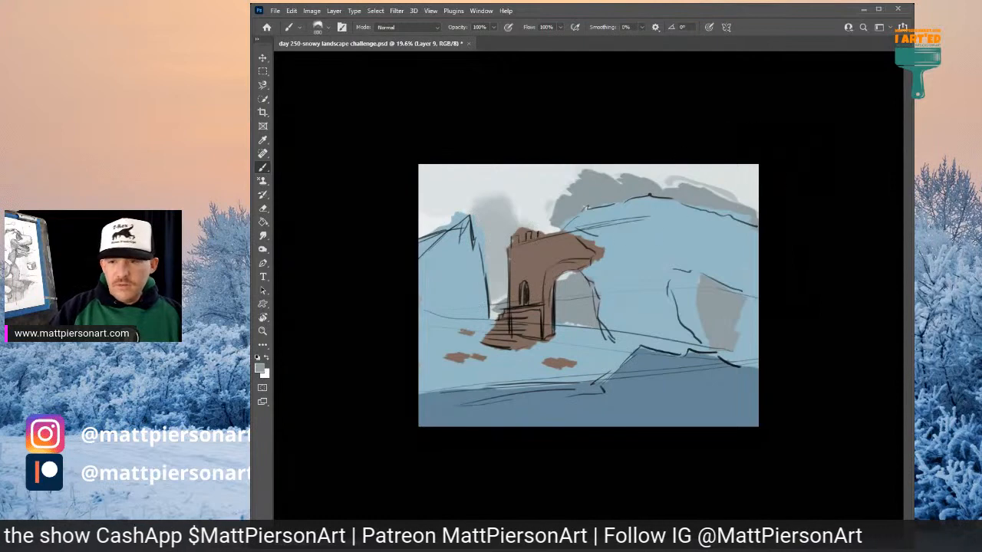
key("ctrl+z")
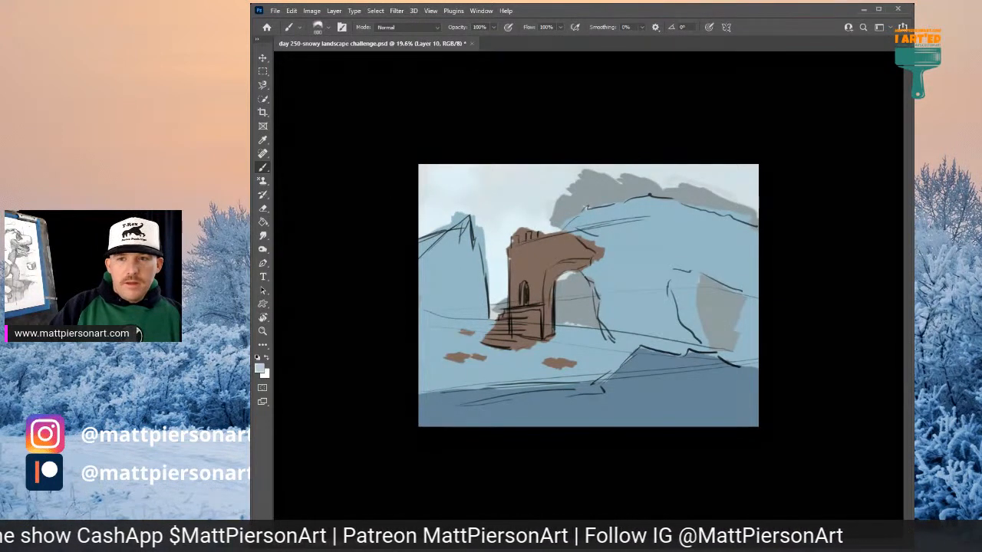
- Tint the sky with soft pale blue and lavender strokes using a large textured brush
mouse_move(438, 163)
left_mouse_down()
mouse_move(473, 190)
mouse_move(507, 165)
left_mouse_up()
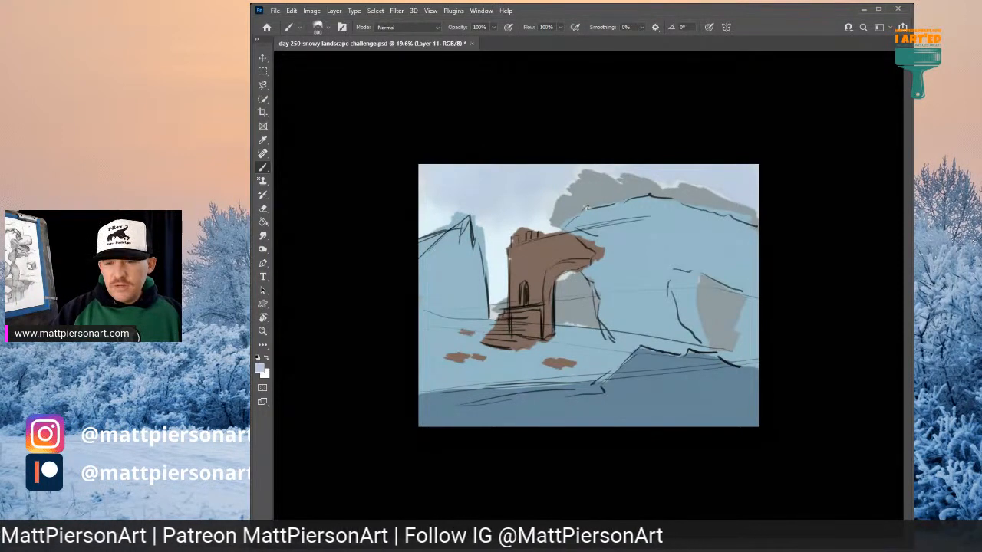
key("ctrl+z")
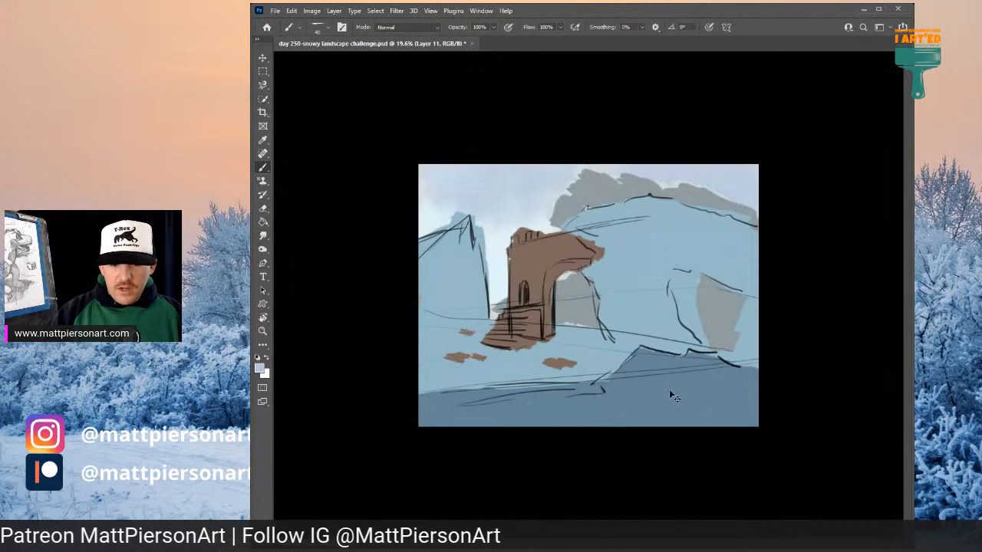
- Paint pale snow down the left face of the foreground rock and onto the ledge below on Layer 11 with a flat brush
mouse_move(642, 381)
left_mouse_down()
mouse_move(625, 398)
mouse_move(647, 358)
mouse_move(621, 393)
left_mouse_up()
key("ctrl+z")
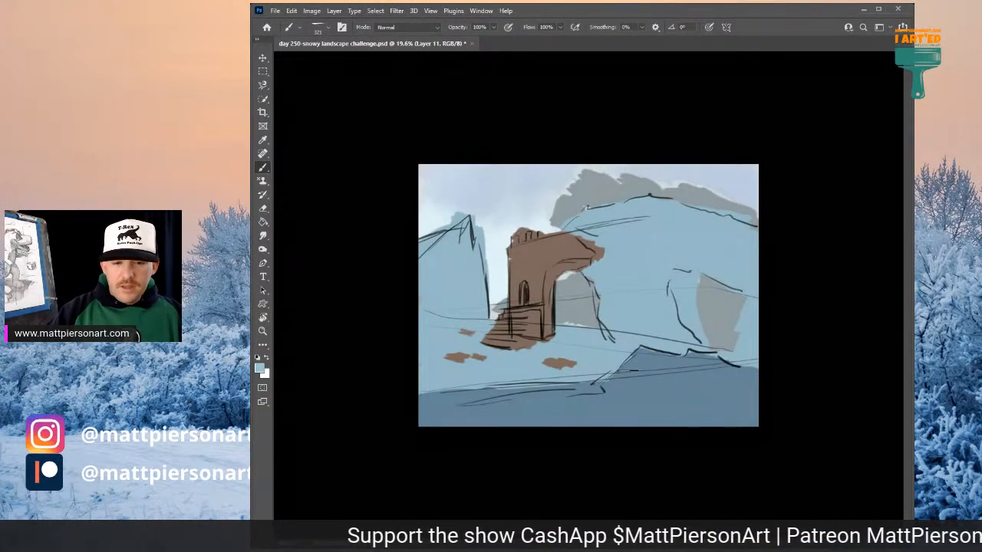
mouse_move(630, 370)
left_mouse_down()
mouse_move(617, 379)
mouse_move(636, 353)
mouse_move(644, 376)
left_mouse_up()
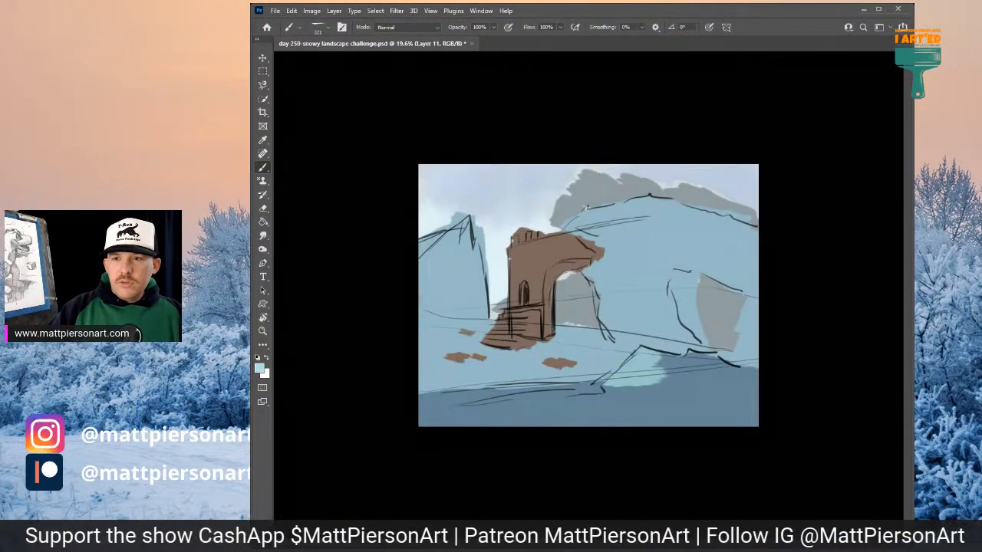
mouse_move(638, 375)
left_mouse_down()
mouse_move(650, 358)
mouse_move(627, 369)
mouse_move(621, 414)
mouse_move(656, 383)
mouse_move(583, 410)
mouse_move(592, 391)
mouse_move(487, 396)
mouse_move(602, 389)
left_mouse_up()
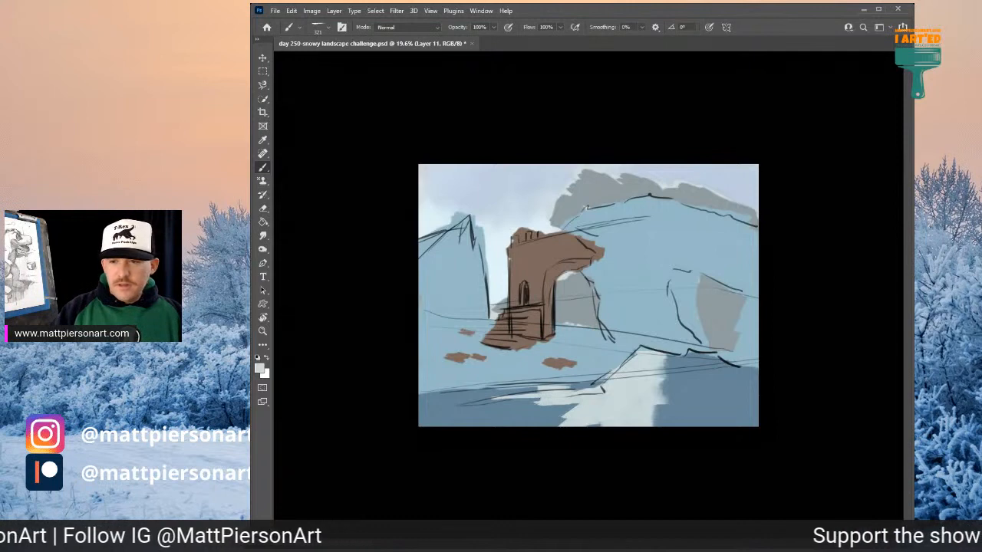
- Hide the line sketch and extend the pale snow along the foreground ledge and over the rock's top
key("ctrl+comma")
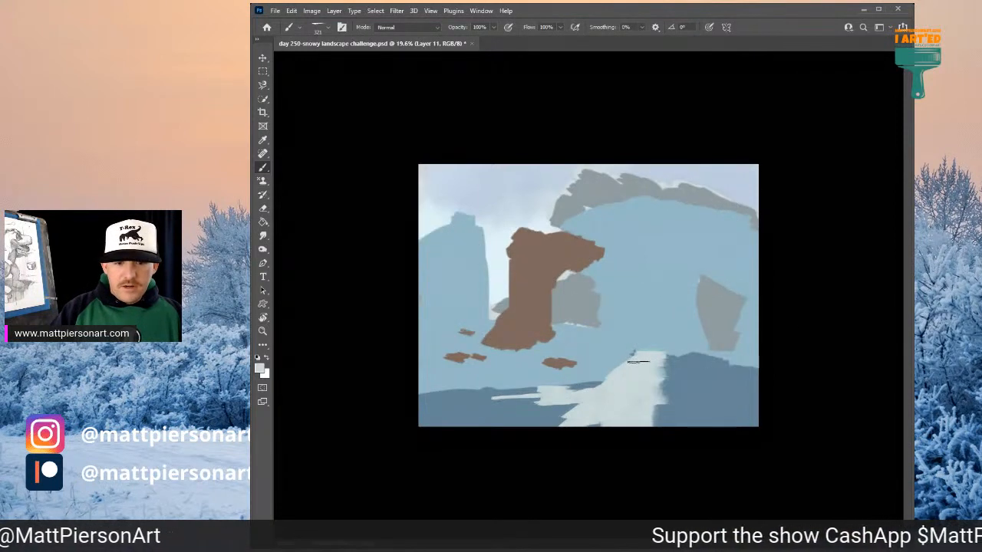
mouse_move(575, 398)
left_mouse_down()
mouse_move(495, 427)
mouse_move(478, 409)
mouse_move(418, 420)
mouse_move(452, 397)
mouse_move(470, 411)
mouse_move(547, 388)
left_mouse_up()
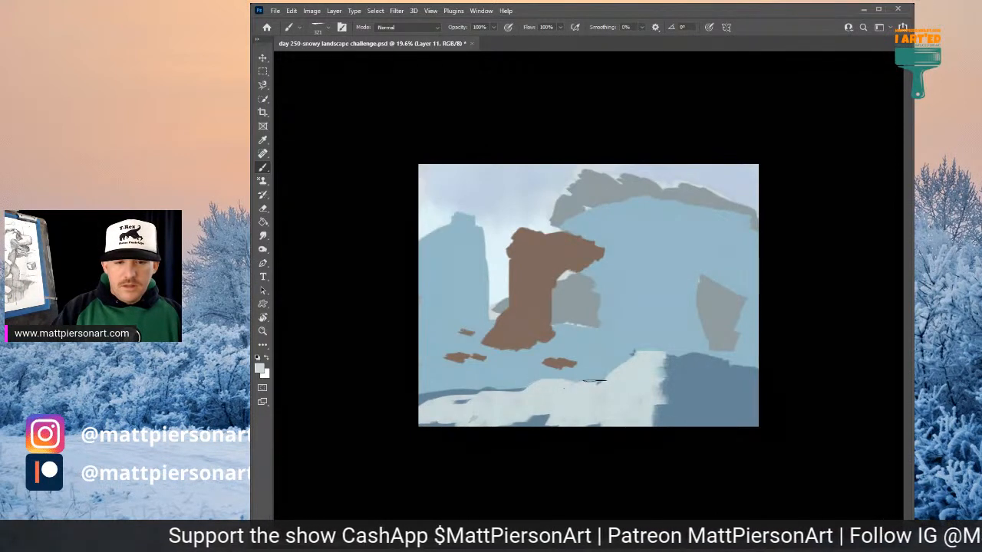
mouse_move(620, 377)
left_mouse_down()
mouse_move(681, 373)
mouse_move(692, 360)
mouse_move(672, 353)
mouse_move(727, 373)
left_mouse_up()
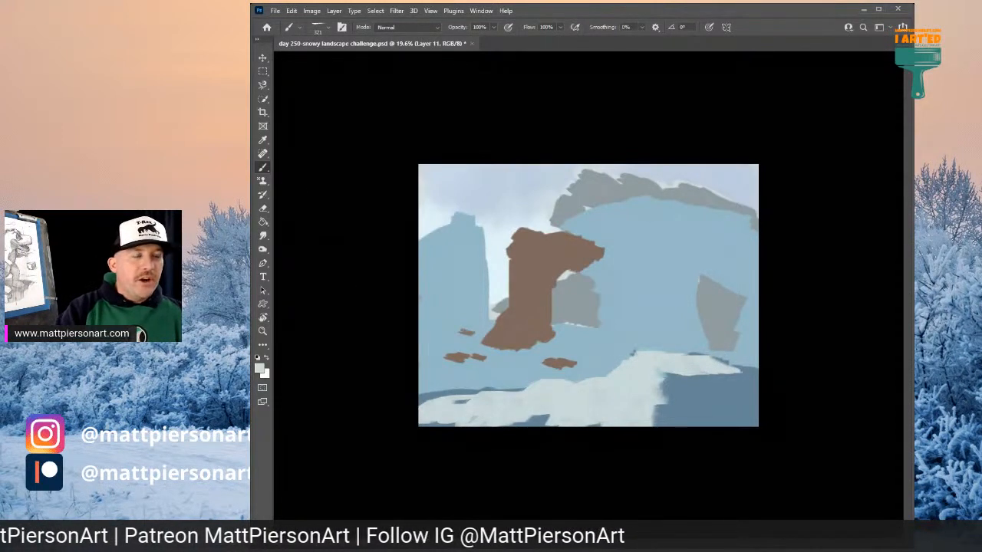
mouse_move(661, 378)
left_mouse_down()
mouse_move(699, 371)
mouse_move(733, 380)
left_mouse_up()
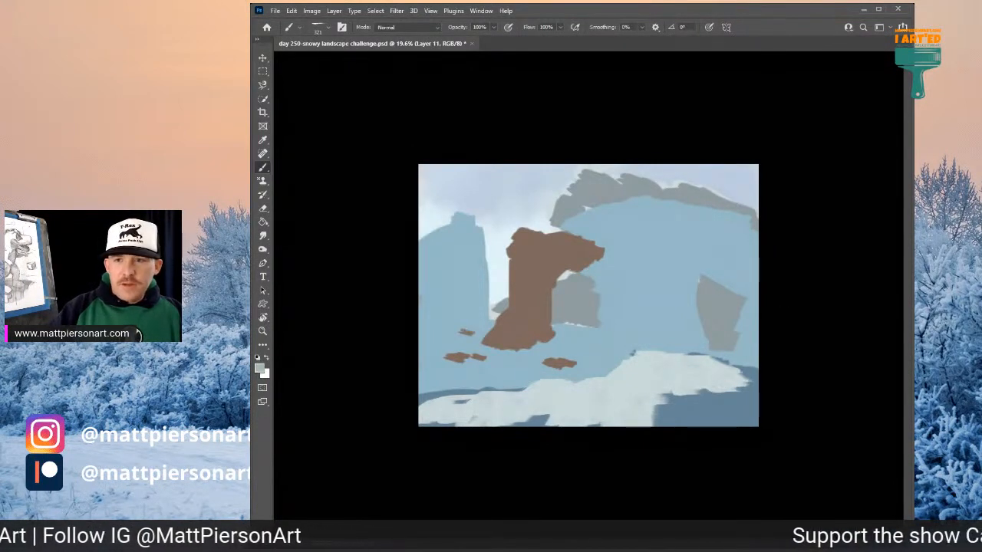
- Fill the foreground's lower and shaded areas with light grey, and highlight the rock's upper left edge in white
mouse_move(657, 411)
left_mouse_down()
mouse_move(671, 388)
mouse_move(687, 400)
mouse_move(745, 397)
mouse_move(739, 372)
mouse_move(750, 398)
mouse_move(735, 396)
mouse_move(722, 416)
mouse_move(663, 416)
mouse_move(733, 421)
mouse_move(756, 408)
left_mouse_up()
mouse_move(596, 424)
left_mouse_down()
mouse_move(537, 420)
mouse_move(543, 413)
left_mouse_up()
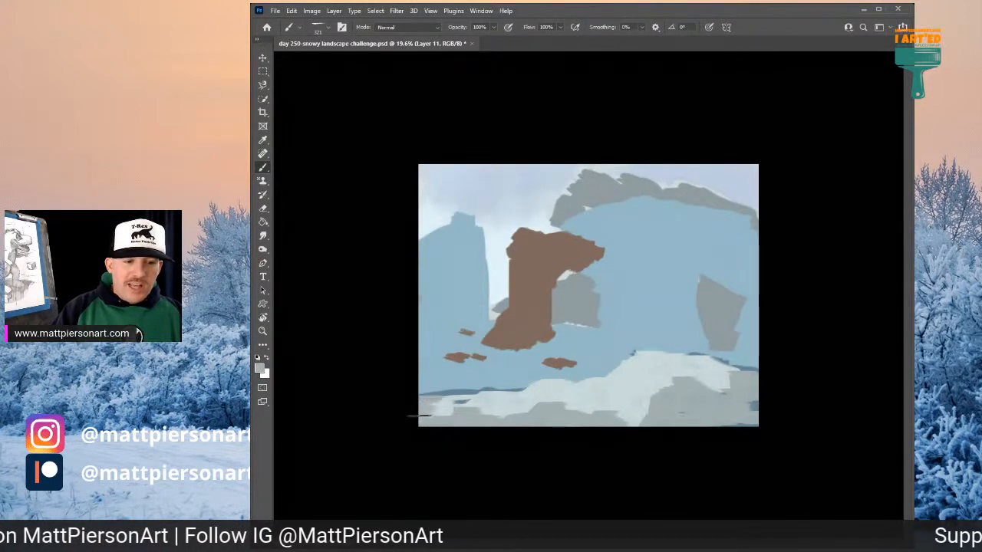
left_click_drag(440, 399, 463, 398)
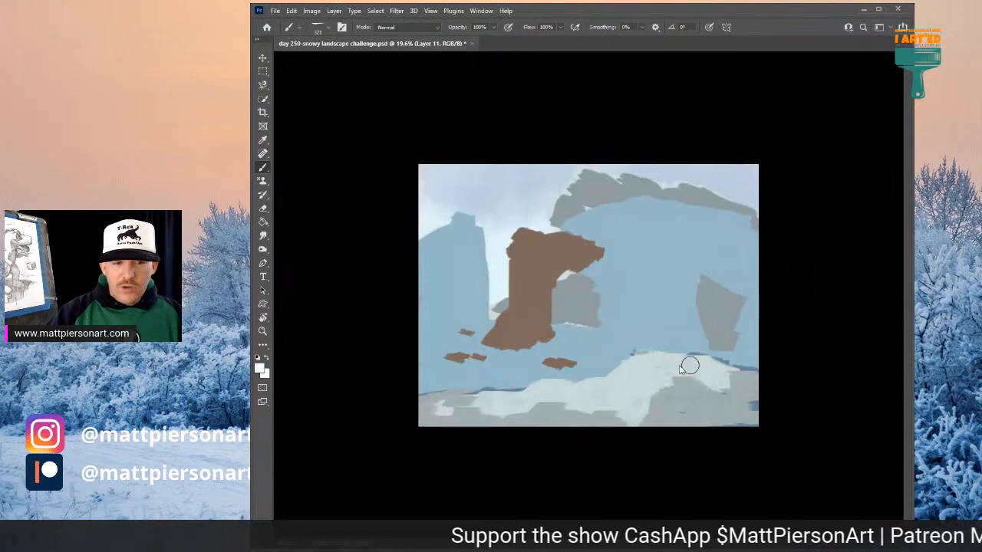
mouse_move(637, 357)
left_mouse_down()
mouse_move(619, 371)
mouse_move(664, 356)
mouse_move(637, 356)
mouse_move(599, 381)
left_mouse_up()
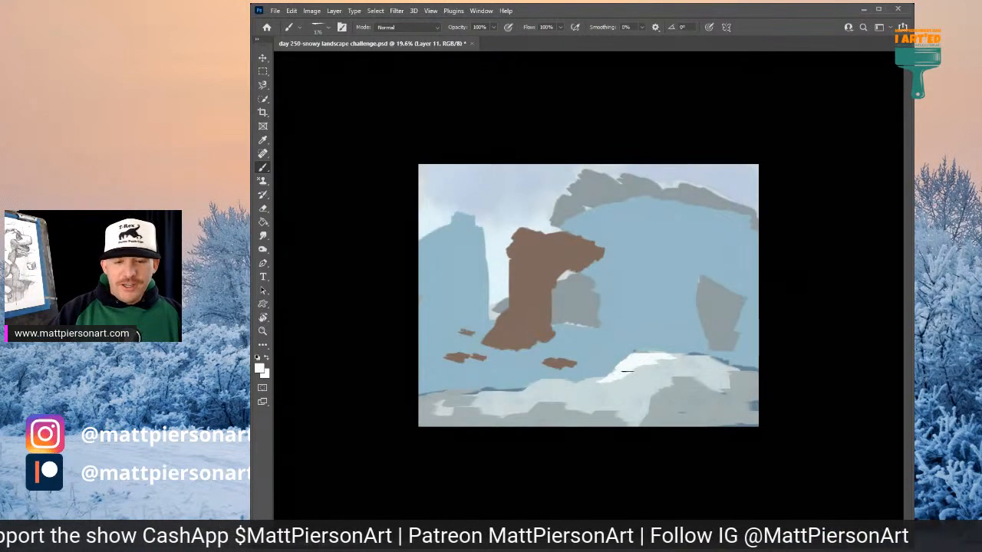
- On new Layer 12, paint a light taupe band along the tower's right side and the underside of its bridge
left_click(550, 290, "alt")
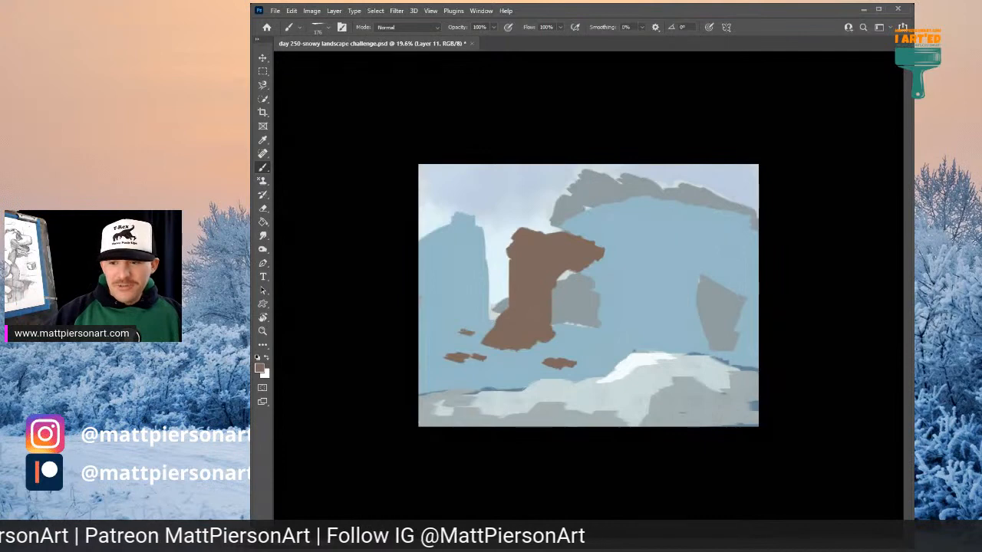
key("ctrl+shift+alt+n")
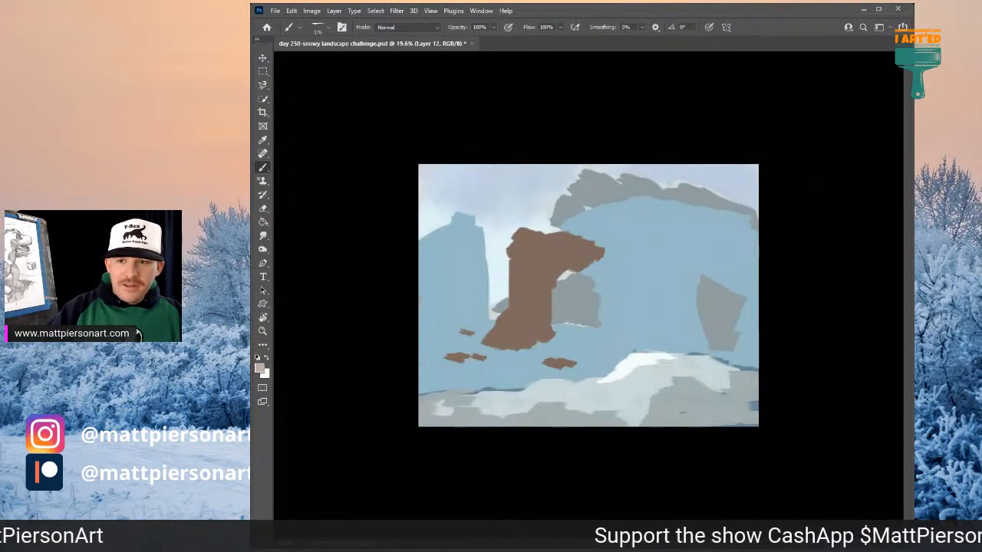
mouse_move(543, 290)
left_mouse_down()
mouse_move(541, 332)
mouse_move(543, 279)
mouse_move(547, 286)
mouse_move(558, 266)
mouse_move(576, 263)
mouse_move(551, 277)
mouse_move(546, 326)
mouse_move(544, 286)
mouse_move(545, 338)
mouse_move(545, 268)
mouse_move(576, 266)
left_mouse_up()
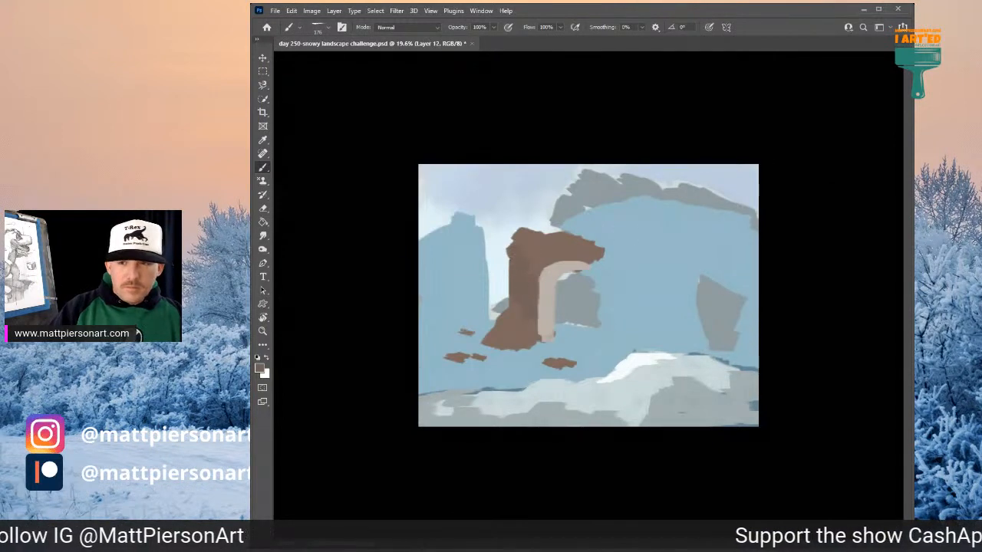
- Paint light taupe over the tower's lower right base and cover its left face with dark brown
mouse_move(512, 249)
left_mouse_down()
mouse_move(514, 290)
mouse_move(515, 246)
mouse_move(526, 280)
mouse_move(511, 281)
mouse_move(510, 294)
mouse_move(529, 302)
mouse_move(529, 252)
mouse_move(531, 287)
mouse_move(557, 241)
mouse_move(546, 260)
left_mouse_up()
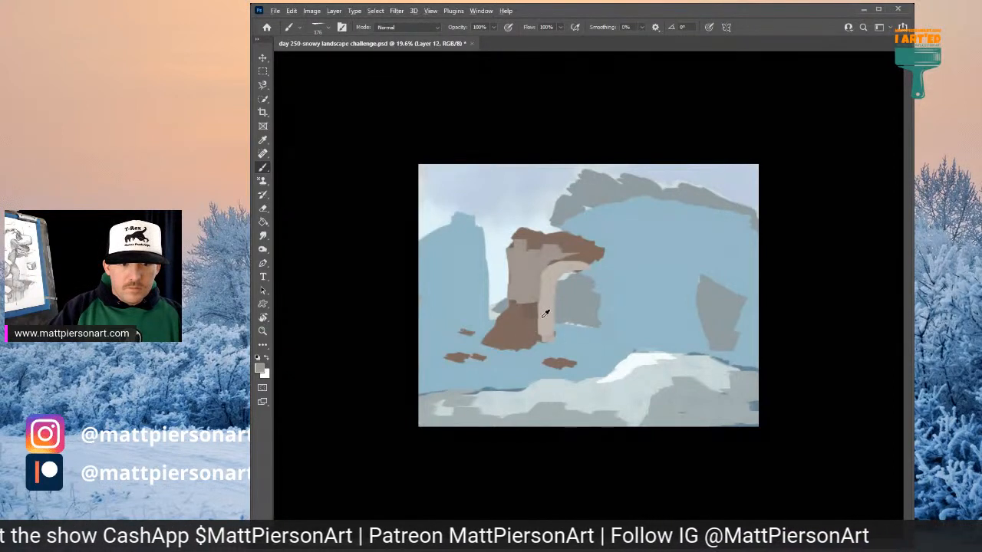
mouse_move(545, 314)
left_mouse_down()
mouse_move(518, 344)
mouse_move(526, 316)
mouse_move(521, 325)
left_mouse_up()
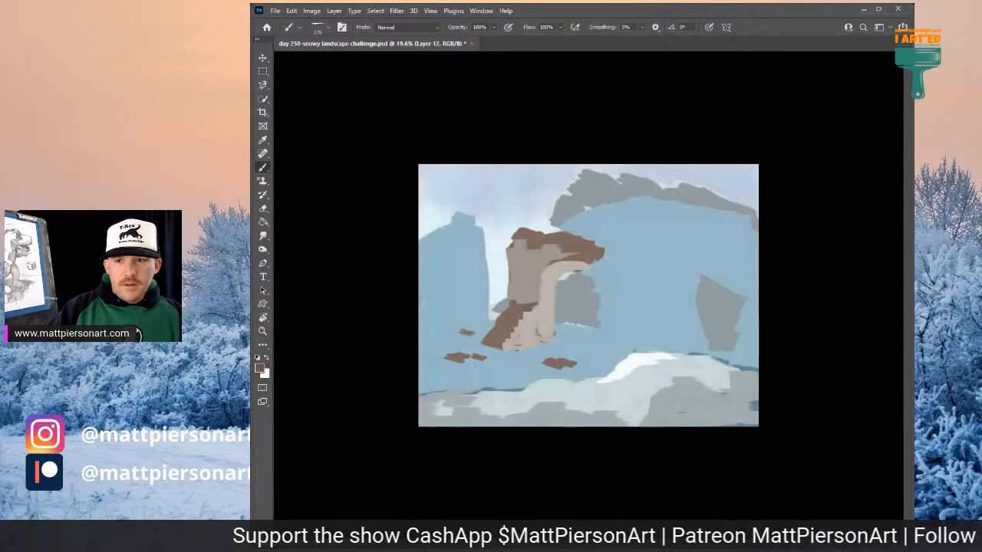
mouse_move(513, 250)
left_mouse_down()
mouse_move(521, 303)
mouse_move(510, 303)
mouse_move(526, 303)
mouse_move(515, 246)
mouse_move(511, 262)
mouse_move(518, 232)
mouse_move(526, 272)
mouse_move(534, 236)
left_mouse_up()
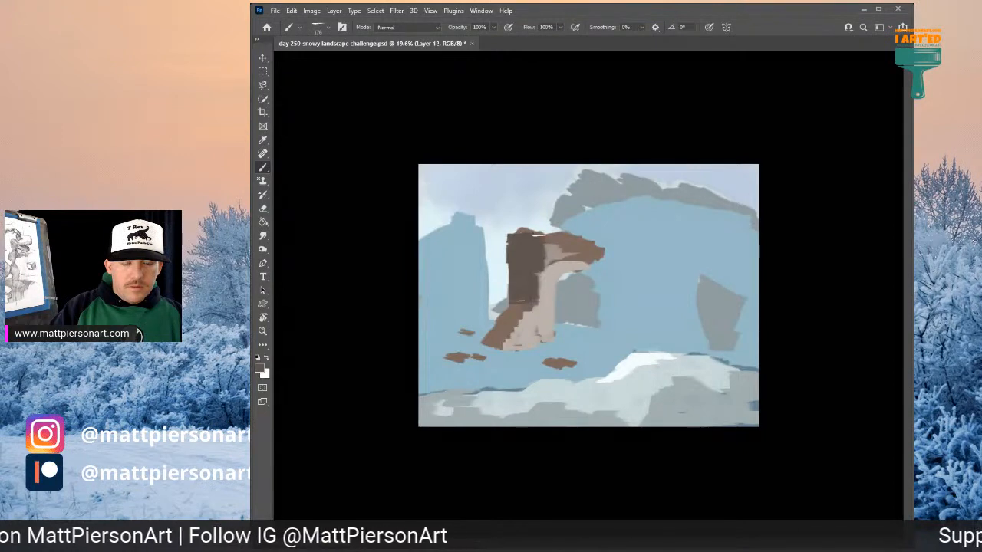
- Trim the tower's top beside the bridge with the sampled sky color and refine the arch opening under the bridge
left_click(544, 224, "alt")
left_click_drag(545, 241, 556, 236)
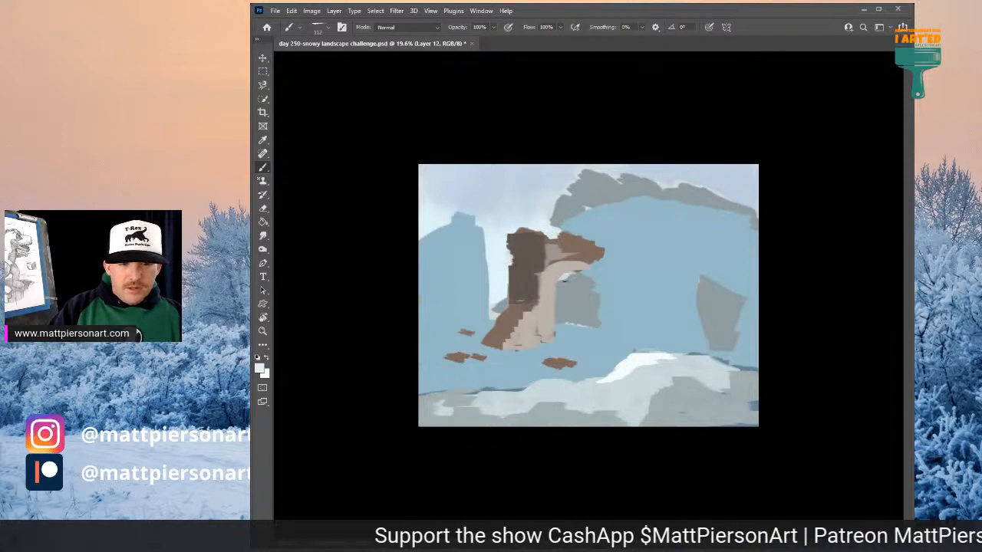
left_click(553, 288, "alt")
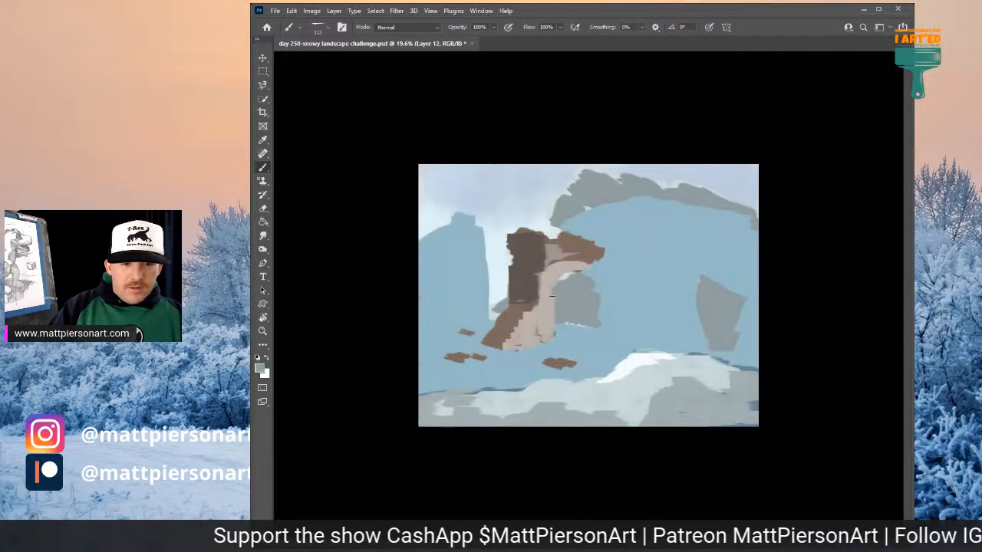
mouse_move(553, 283)
left_mouse_down()
mouse_move(569, 260)
mouse_move(558, 280)
left_mouse_up()
left_click(566, 260, "alt")
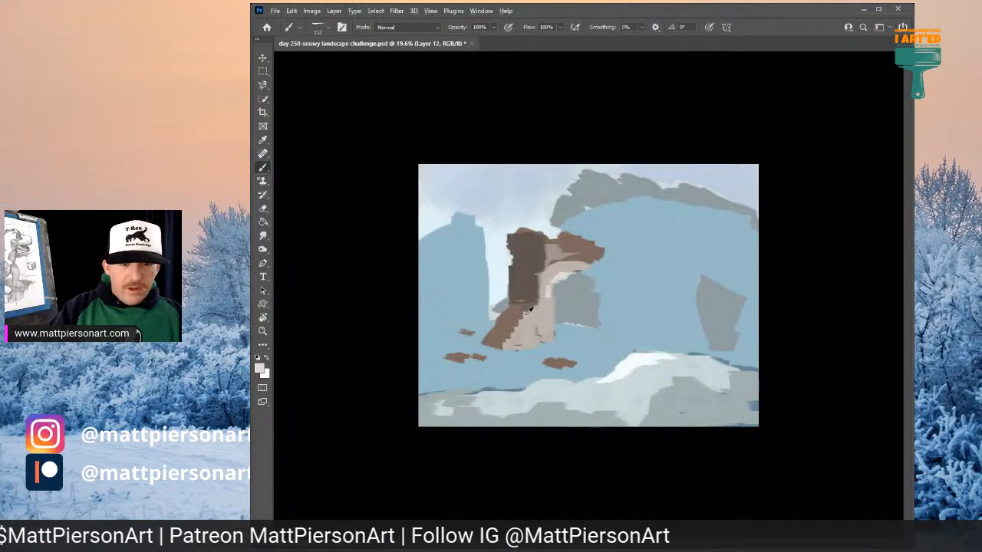
- Paint dark brown horizontal steps down the tower's lower left slope with a larger brush and sampled tower colors
left_click(530, 295, "alt")
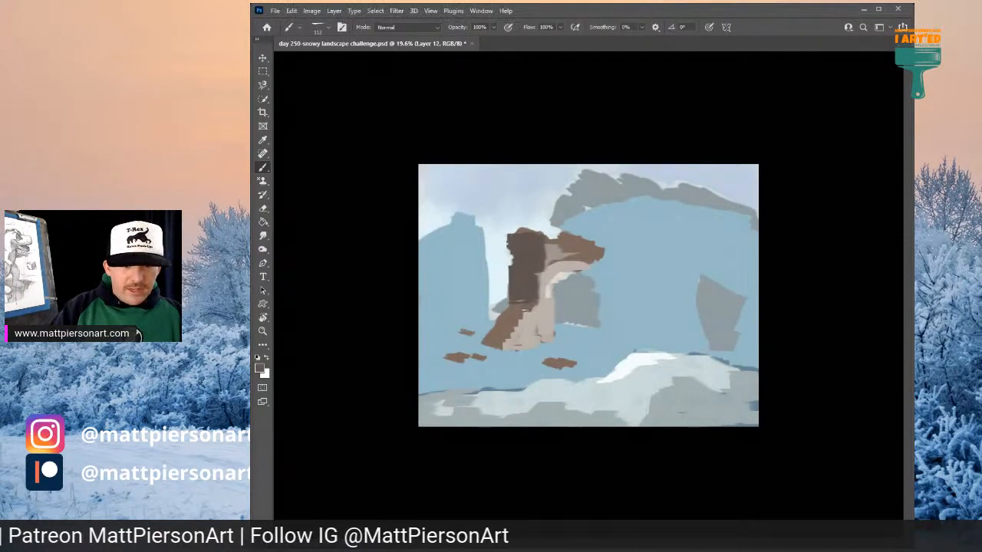
key("bracketright")
key("bracketright")
key("bracketright")
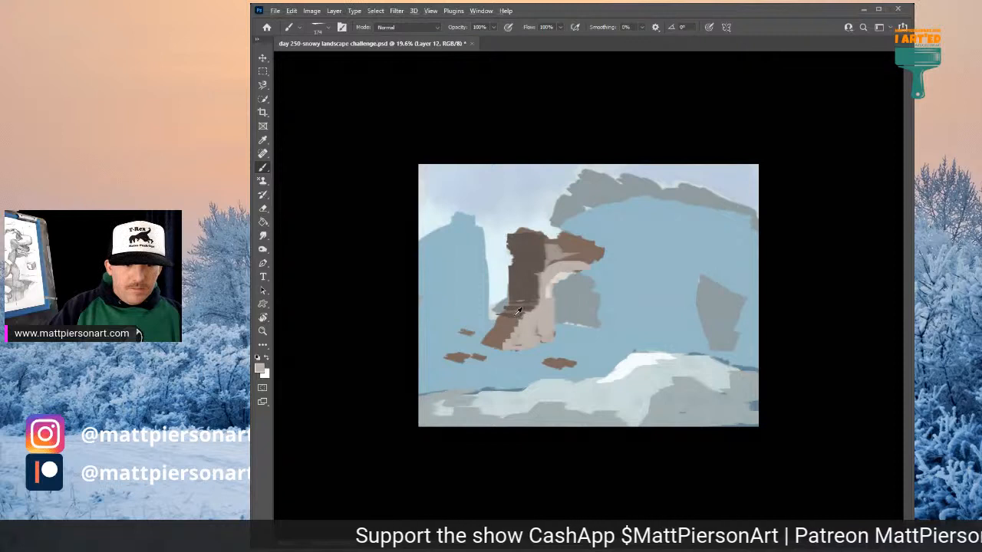
left_click(516, 314, "alt")
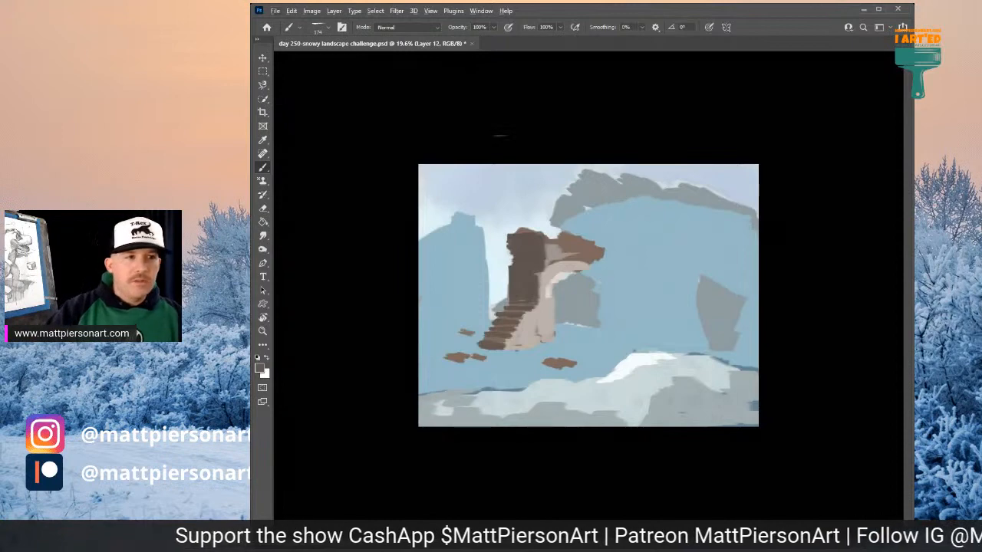
- Outline the large rock arch with a freehand Lasso selection, leaving out the grey opening in its right part
left_click(263, 86)
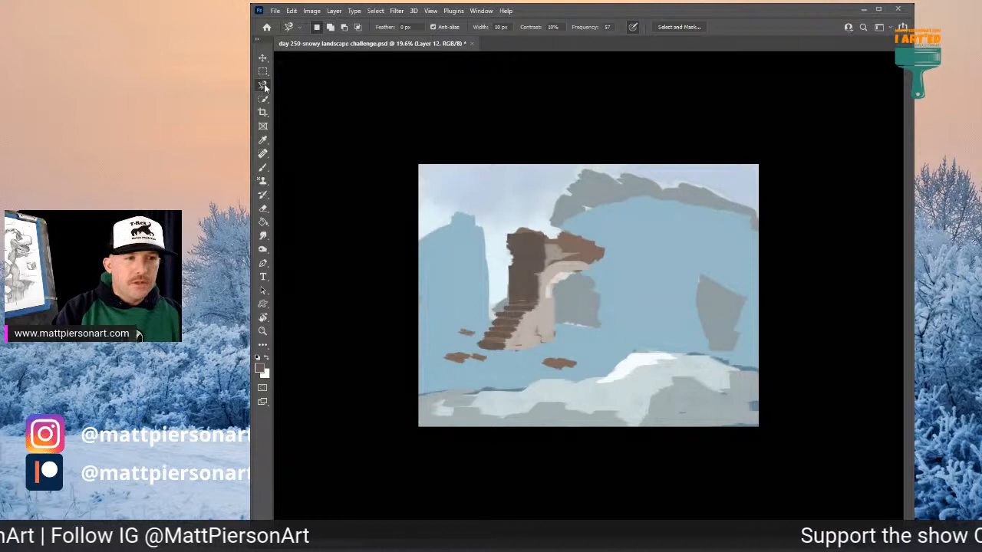
left_click(263, 100)
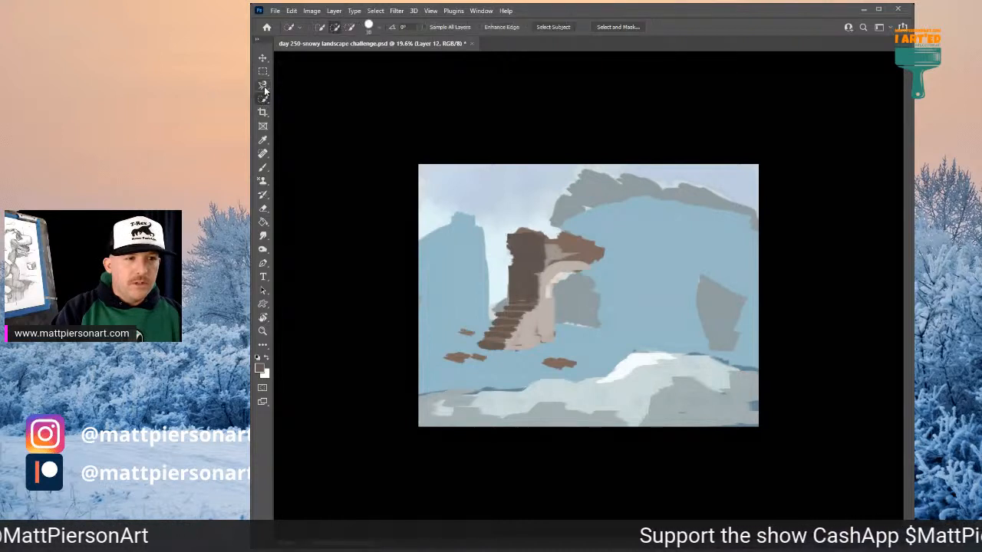
left_click(264, 90)
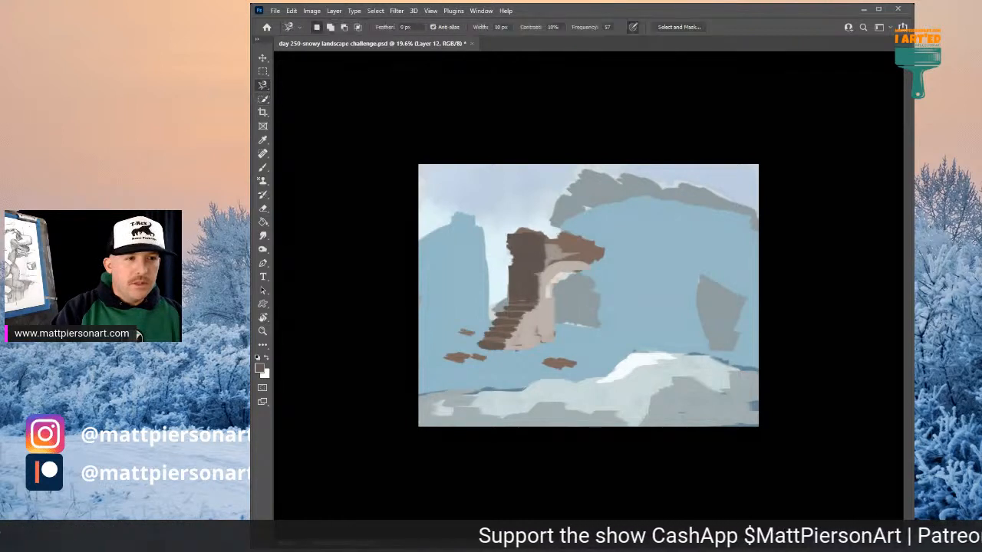
key("shift+l")
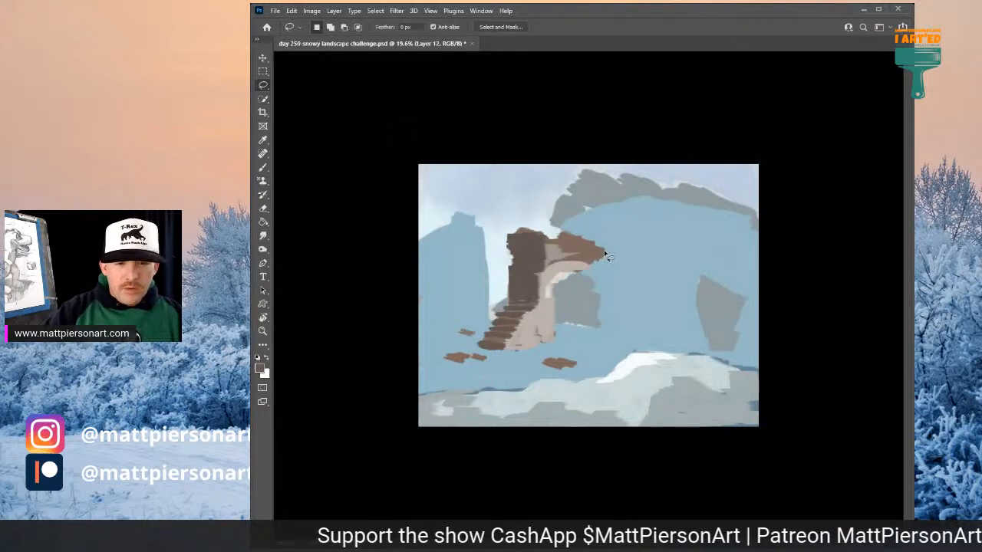
mouse_move(606, 256)
left_mouse_down()
mouse_move(552, 230)
mouse_move(600, 218)
mouse_move(602, 206)
mouse_move(554, 230)
mouse_move(601, 253)
mouse_move(575, 257)
mouse_move(588, 266)
mouse_move(575, 272)
mouse_move(596, 286)
mouse_move(597, 324)
mouse_move(596, 340)
mouse_move(572, 358)
mouse_move(598, 368)
mouse_move(639, 352)
mouse_move(717, 359)
mouse_move(698, 289)
left_mouse_up()
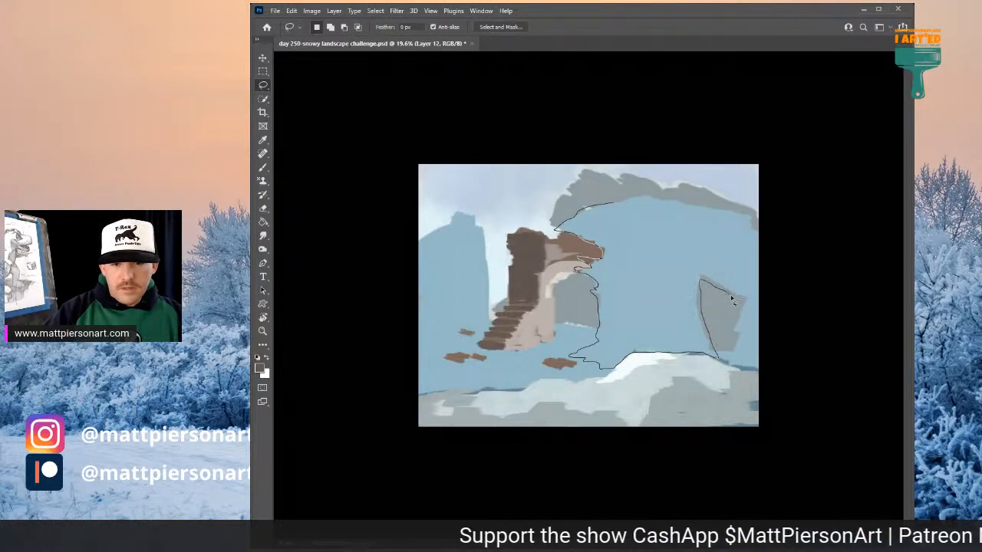
mouse_move(740, 314)
left_mouse_down()
mouse_move(738, 371)
mouse_move(759, 374)
mouse_move(778, 246)
mouse_move(766, 228)
mouse_move(691, 182)
mouse_move(696, 203)
mouse_move(629, 197)
mouse_move(613, 210)
left_mouse_up()
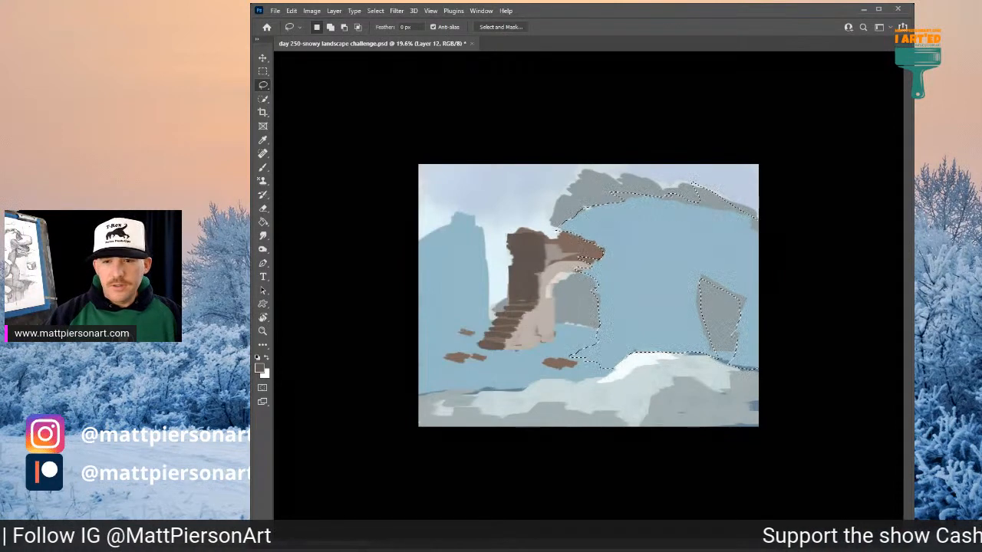
- Fill the selected rock arch with bright light blue using a large brush
key("b")
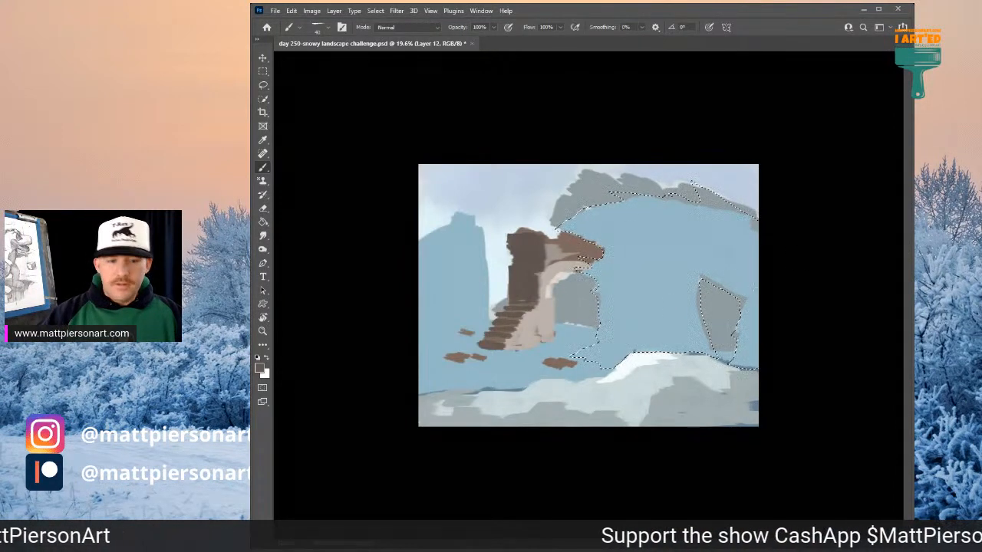
left_click(647, 284, "alt")
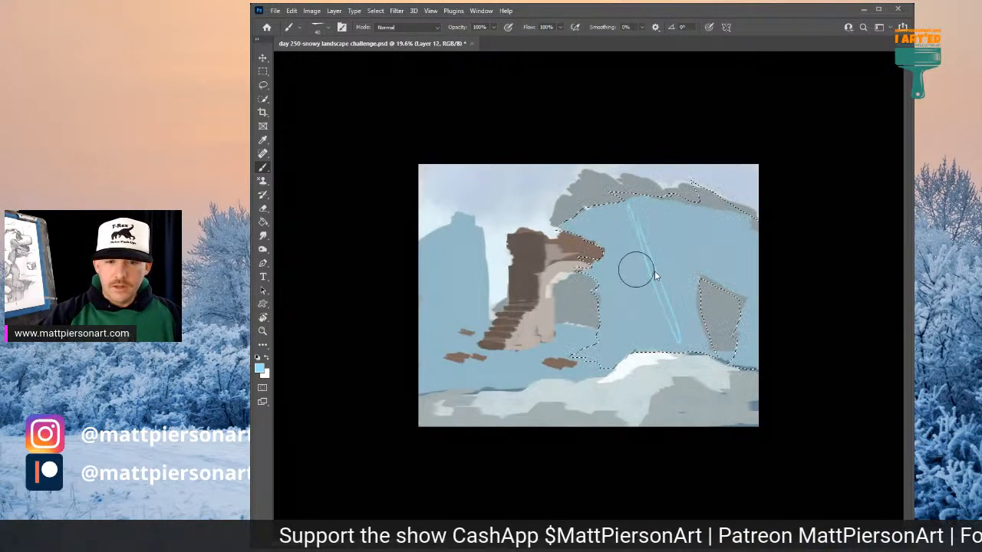
mouse_move(635, 224)
left_mouse_down()
mouse_move(678, 304)
mouse_move(660, 253)
mouse_move(690, 294)
mouse_move(684, 159)
mouse_move(755, 260)
mouse_move(598, 344)
mouse_move(635, 373)
mouse_move(593, 326)
mouse_move(642, 294)
mouse_move(613, 253)
mouse_move(609, 210)
left_mouse_up()
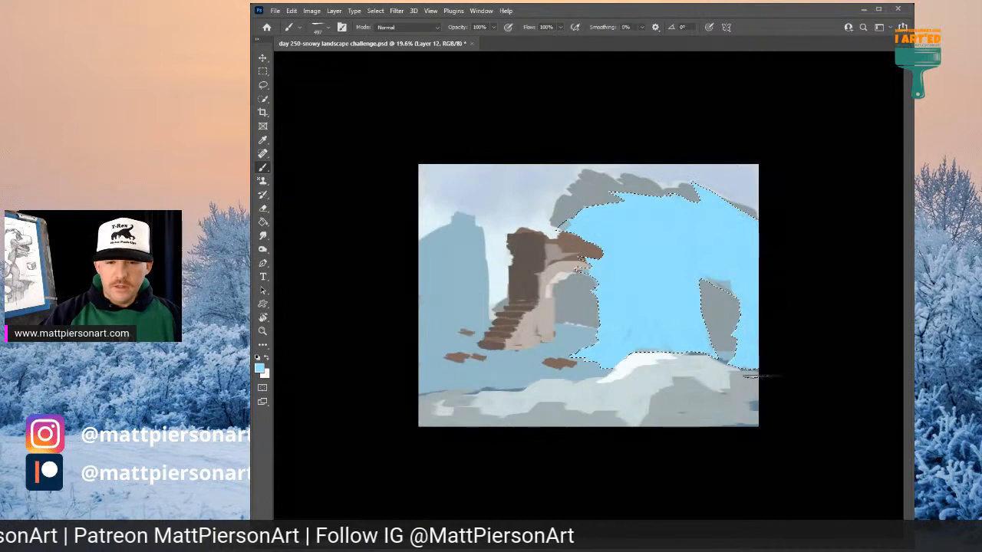
- Shade the selected arch with broad mid-blue diagonal strokes and dark blue on its left side and central pillar
mouse_move(666, 256)
left_mouse_down()
mouse_move(693, 397)
mouse_move(654, 245)
mouse_move(591, 400)
left_mouse_up()
mouse_move(656, 262)
left_mouse_down()
mouse_move(564, 219)
mouse_move(619, 248)
left_mouse_up()
left_click_drag(641, 201, 675, 267)
left_click_drag(675, 203, 723, 269)
left_click_drag(706, 229, 741, 296)
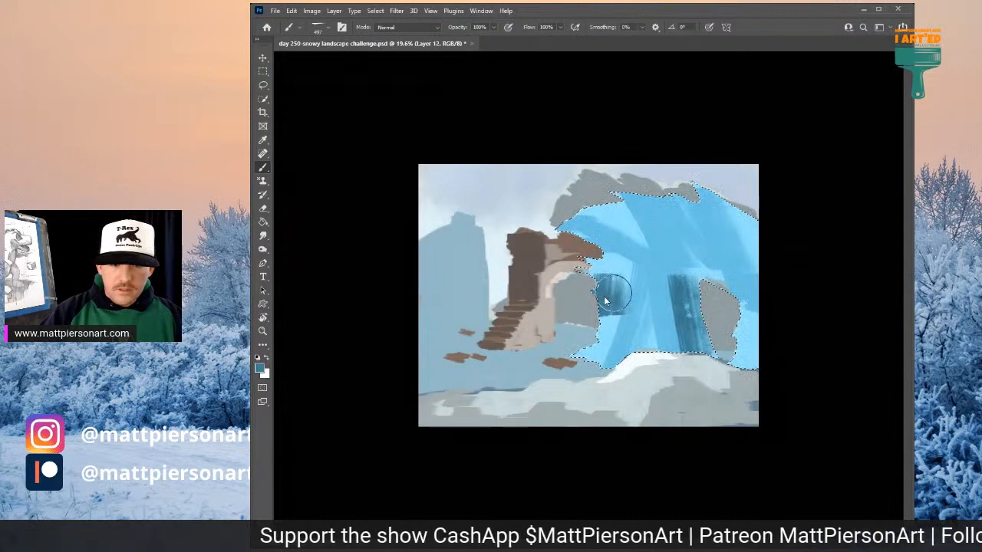
left_click_drag(604, 301, 601, 314)
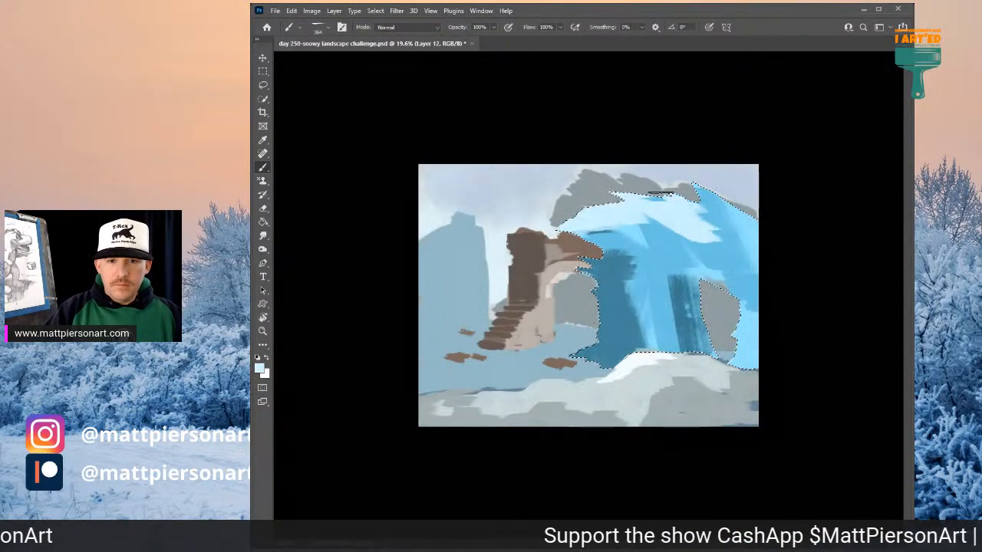
- Paint pale ice-blue highlights over the arch's upper right and down its pillars, and clear the selection
left_click_drag(702, 192, 748, 245)
left_click_drag(634, 225, 628, 328)
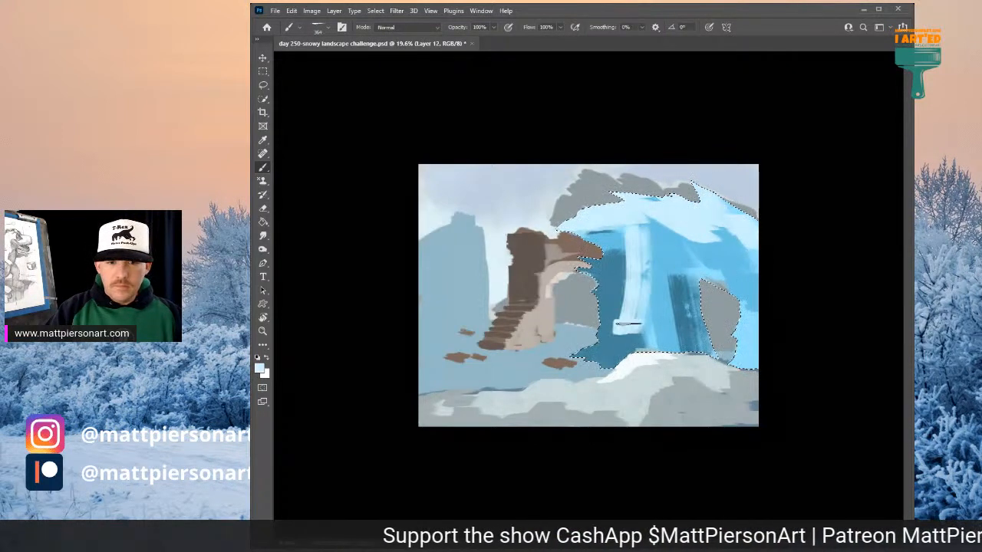
mouse_move(650, 260)
left_mouse_down()
mouse_move(688, 353)
mouse_move(681, 316)
mouse_move(735, 273)
mouse_move(751, 308)
mouse_move(744, 340)
left_mouse_up()
key("Return")
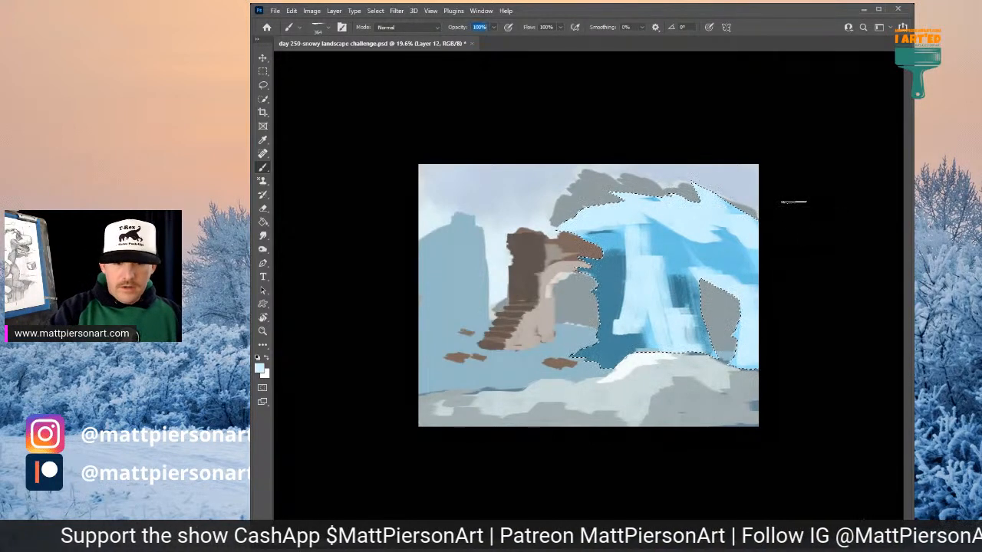
key("ctrl+d")
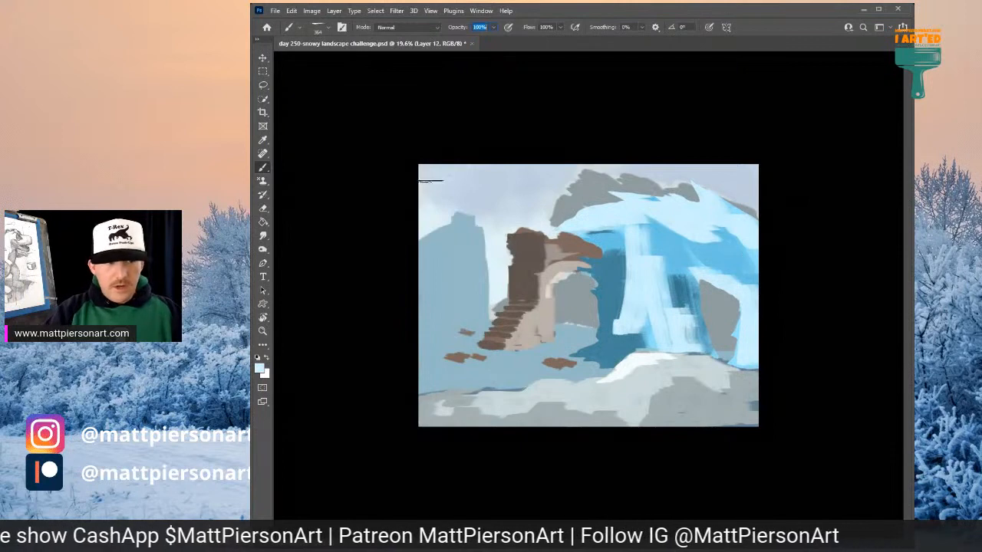
- Lasso a jagged cliff with a tall spike over the left rock and fill it with pale ice blue
left_click(263, 85)
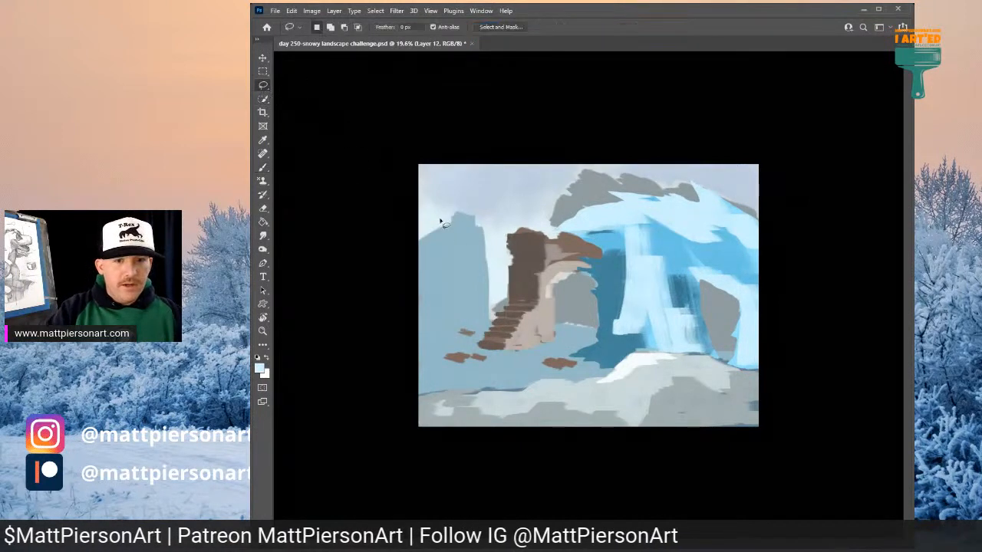
mouse_move(420, 247)
left_mouse_down()
mouse_move(484, 187)
mouse_move(490, 331)
mouse_move(479, 351)
mouse_move(397, 374)
mouse_move(459, 193)
mouse_move(436, 384)
mouse_move(480, 168)
mouse_move(478, 378)
mouse_move(447, 323)
mouse_move(423, 237)
left_mouse_up()
key("b")
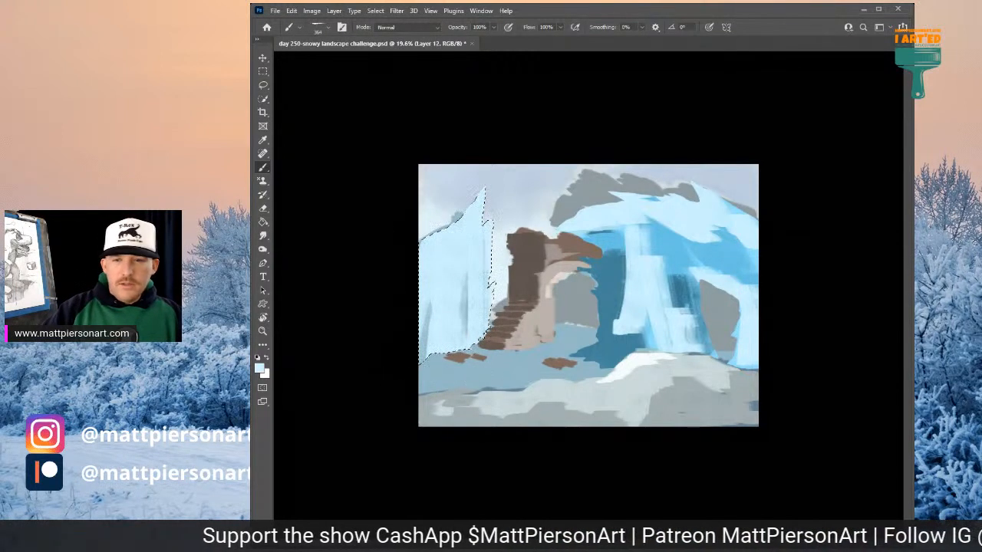
- Brush dark teal shadow strokes down the left ice cliff and across its slopes, and clear the selection
left_click_drag(464, 277, 446, 365)
left_click_drag(459, 250, 466, 355)
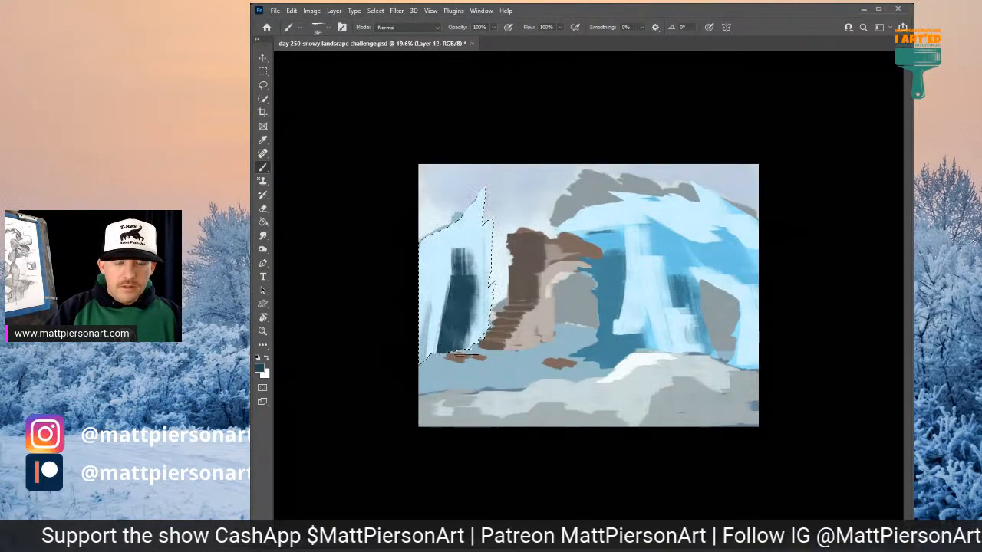
left_click_drag(435, 301, 401, 353)
left_click_drag(442, 280, 410, 362)
left_click_drag(452, 251, 417, 282)
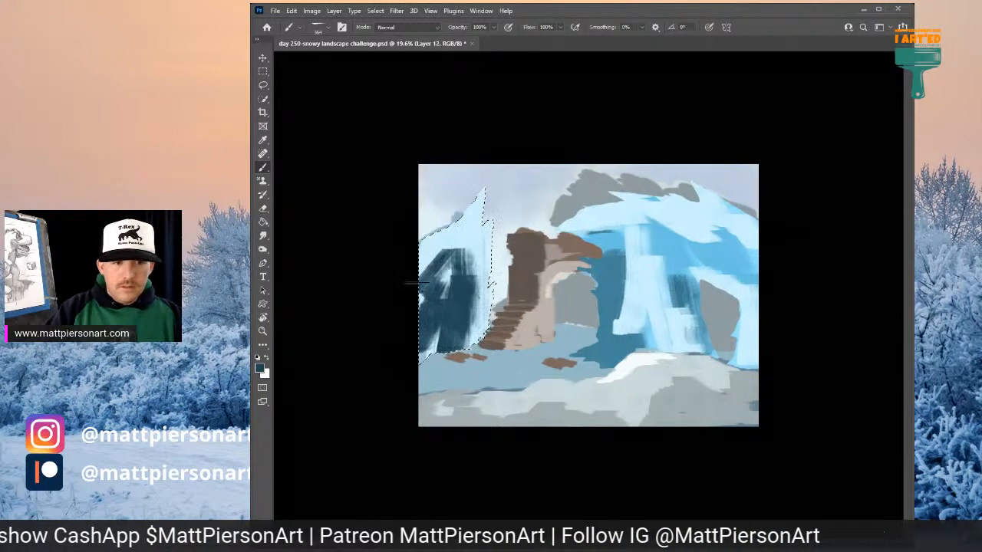
mouse_move(453, 223)
left_mouse_down()
mouse_move(421, 243)
mouse_move(486, 189)
mouse_move(471, 342)
left_mouse_up()
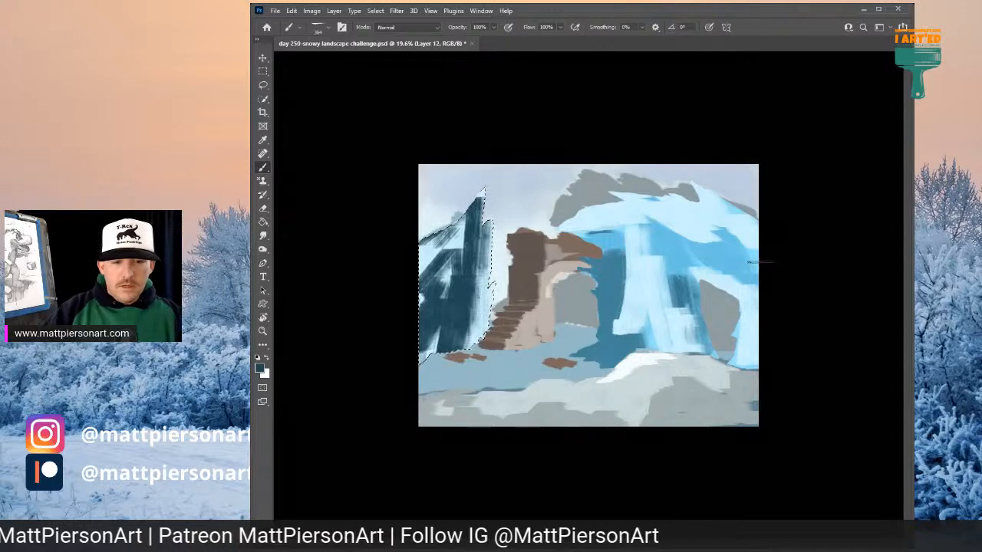
key("Return")
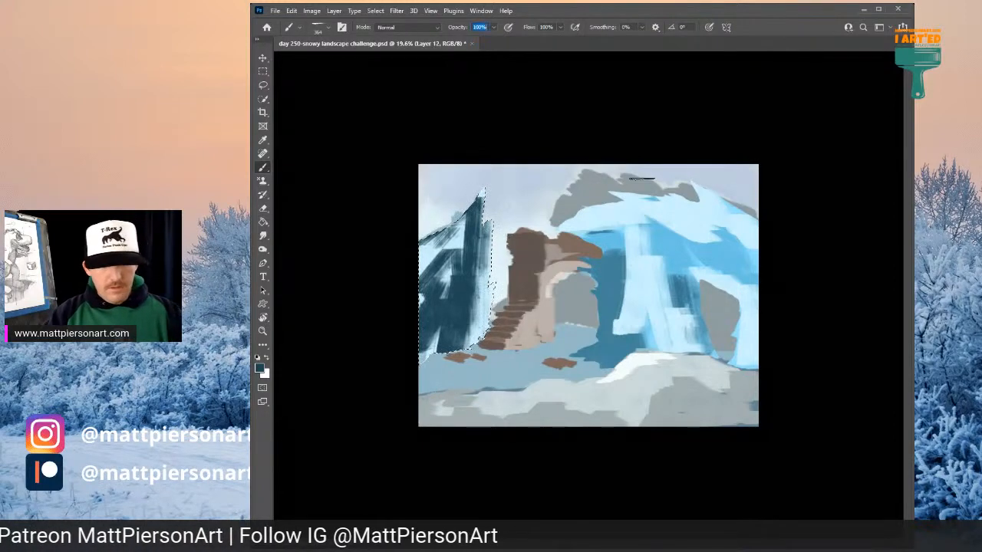
key("ctrl+d")
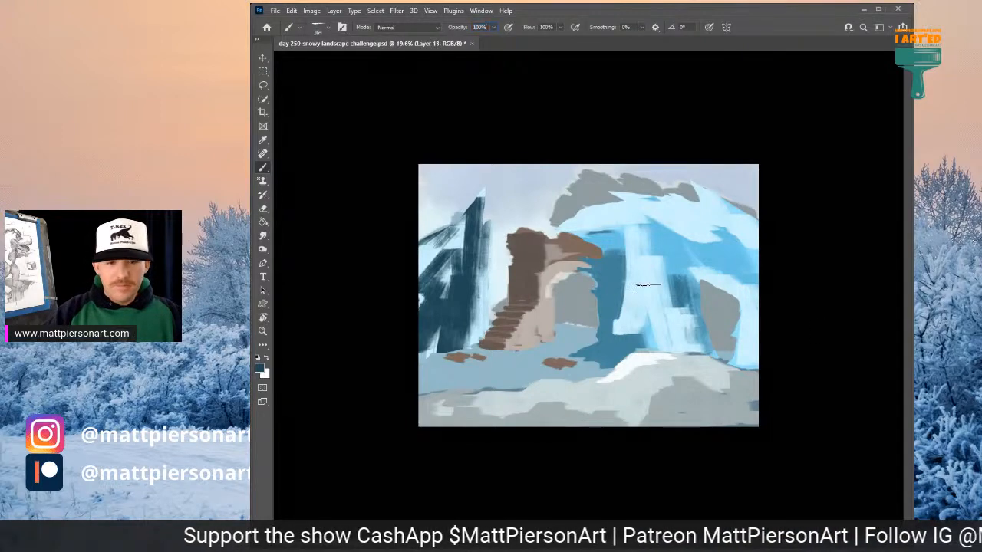
- On new Layer 13, extend the white snow highlight from the foreground rock down along the ledge to its left
left_click(631, 363, "alt")
mouse_move(621, 371)
left_mouse_down()
mouse_move(637, 358)
mouse_move(577, 381)
left_mouse_up()
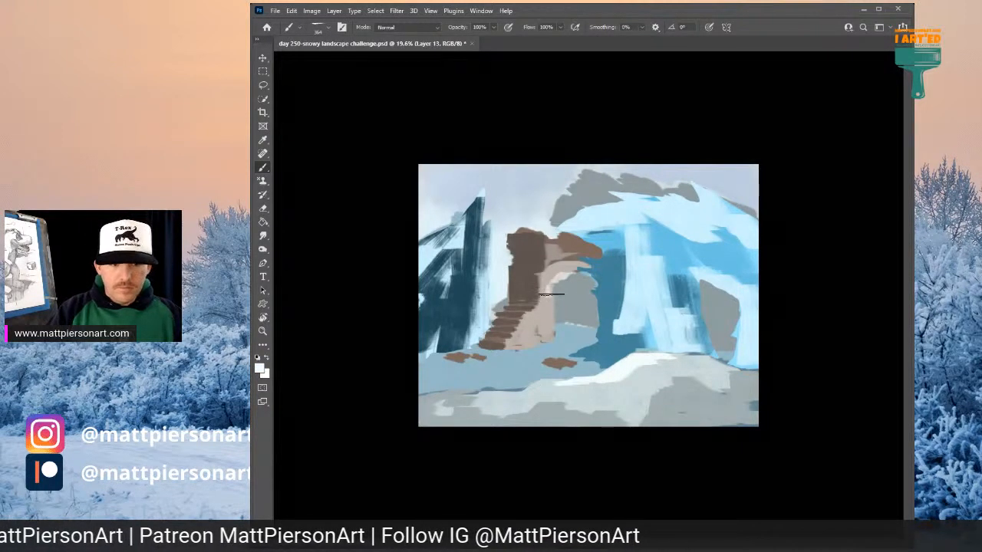
- Paint a near-black doorway above the tower's stairs and a dark shadow along the edge between its front and side
mouse_move(516, 310)
left_mouse_down()
mouse_move(555, 288)
mouse_move(520, 284)
left_mouse_up()
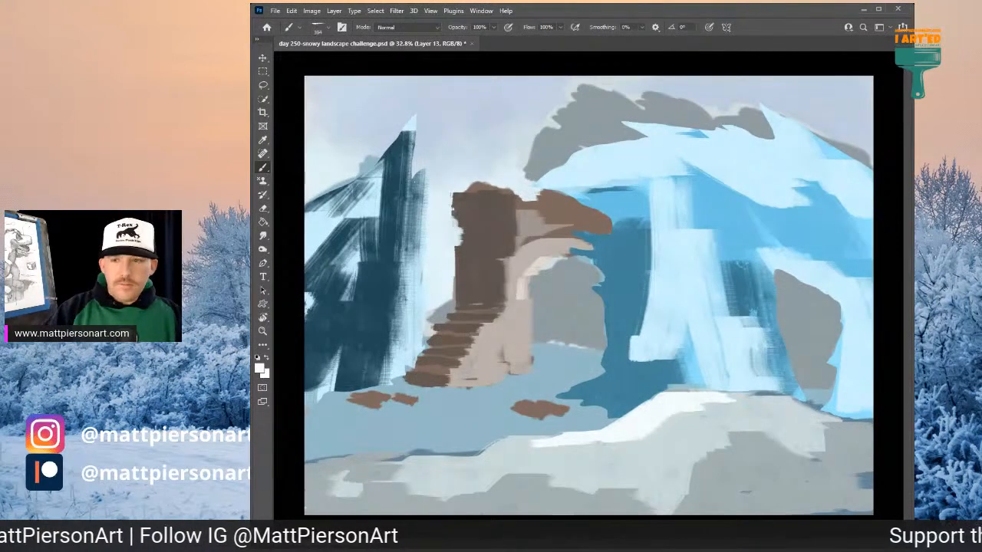
left_click(495, 261, "alt")
key("ctrl+0")
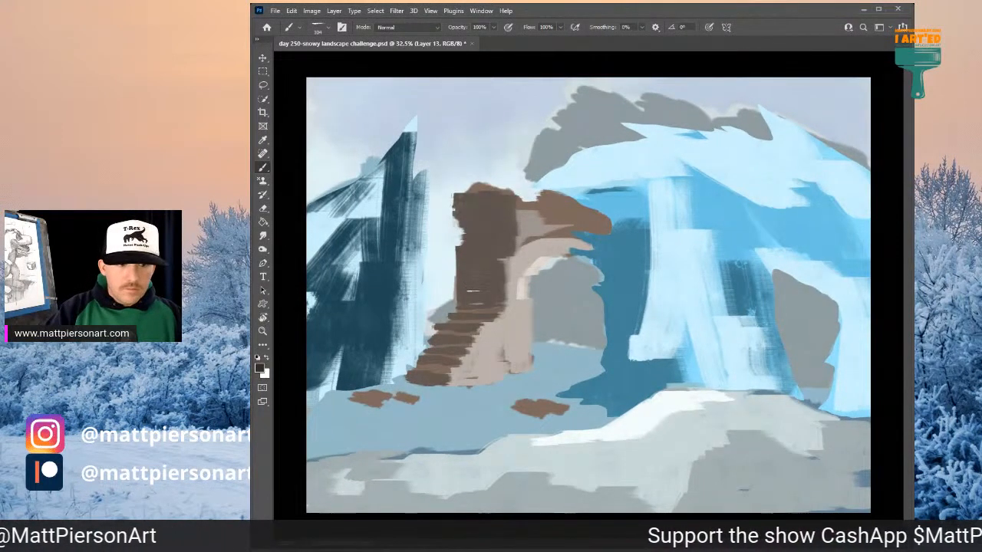
mouse_move(477, 302)
left_mouse_down()
mouse_move(477, 280)
mouse_move(480, 299)
left_mouse_up()
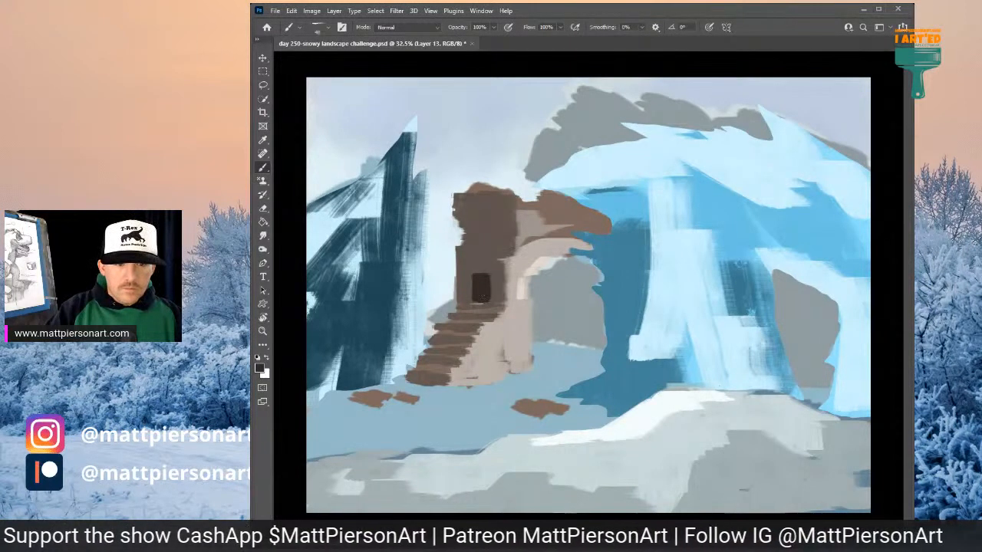
mouse_move(511, 250)
left_mouse_down()
mouse_move(510, 300)
mouse_move(509, 253)
mouse_move(503, 296)
left_mouse_up()
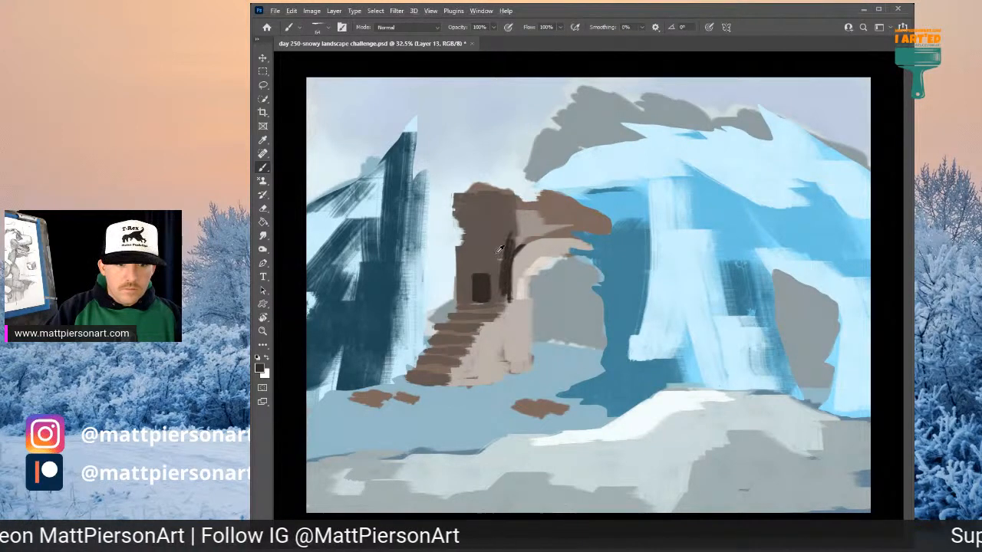
- Thin the dark shadow along the tower's front-to-side edge by painting over it with the wall's sampled brown
left_click(498, 253, "alt")
left_click_drag(500, 247, 503, 290)
left_click_drag(505, 256, 507, 294)
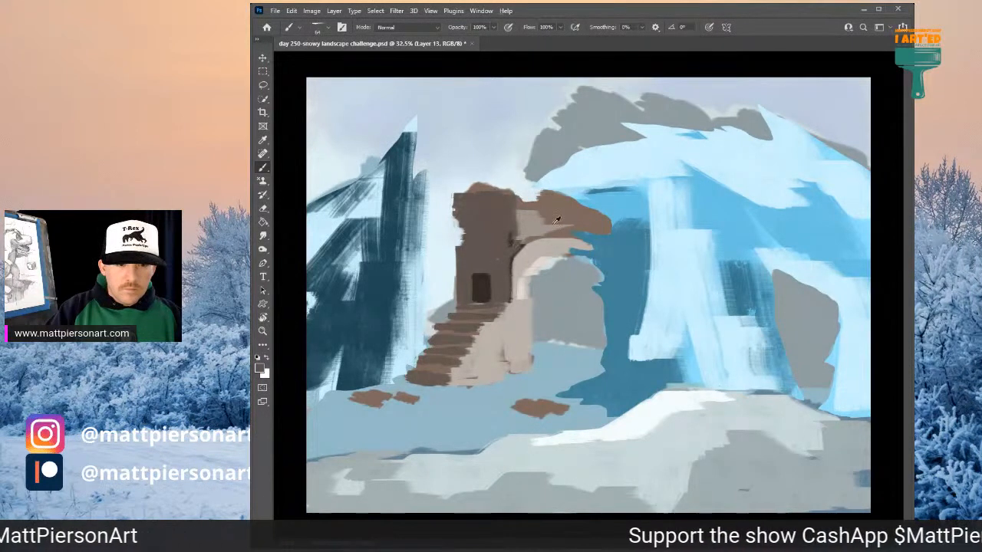
- Round the tower's doorway into an arch with a lighter edge, and cut battlements into the tower's top with the pale sky color
left_click(480, 272, "alt")
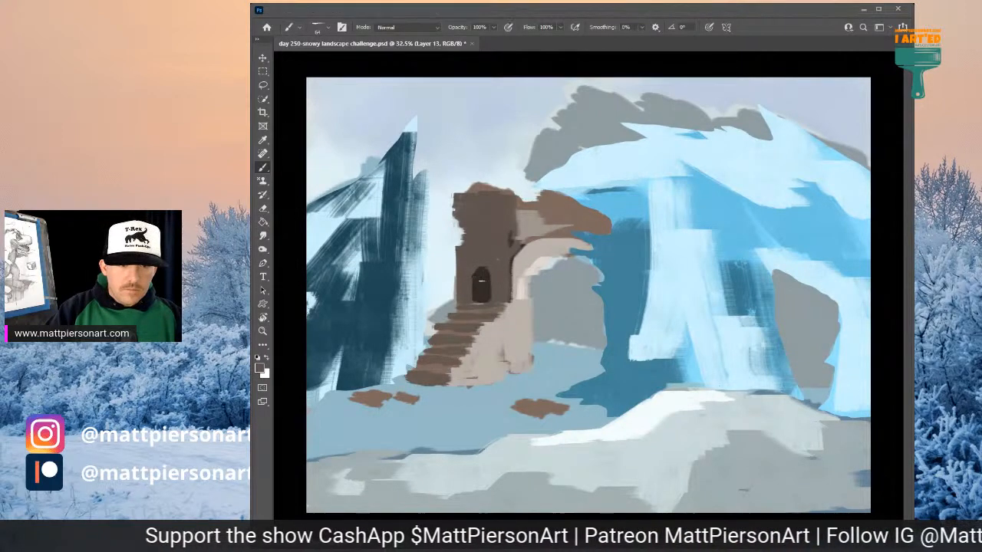
left_click_drag(473, 270, 476, 292)
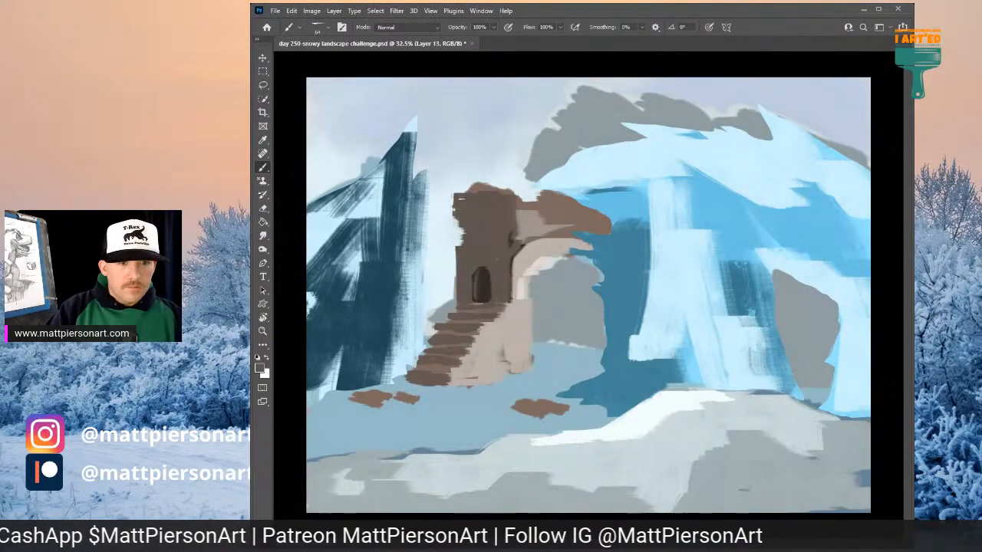
left_click(469, 177, "alt")
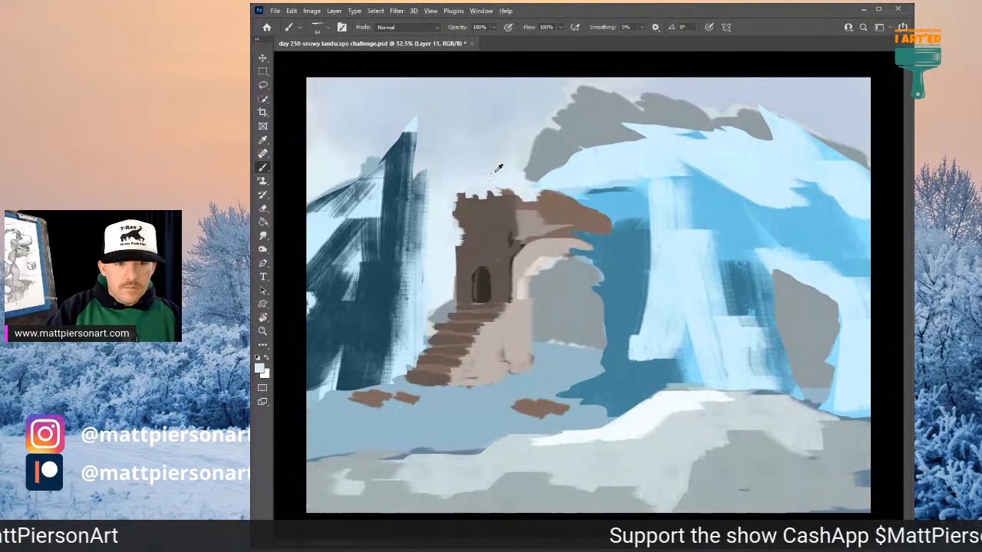
- Brush pale blue ice strokes over the tip of the broken stone arch, tapering it into the ice wall
left_click(579, 187, "alt")
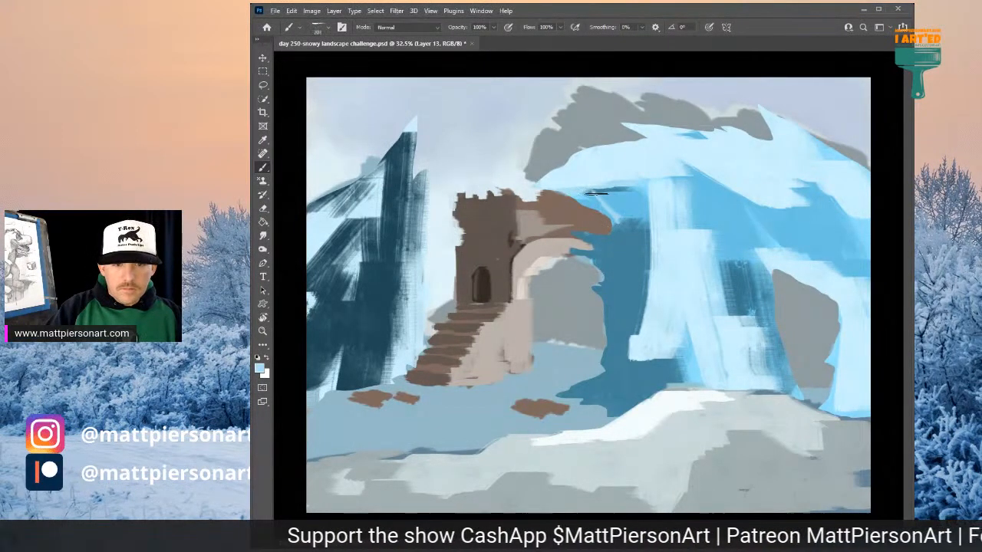
mouse_move(596, 194)
left_mouse_down()
mouse_move(621, 243)
mouse_move(617, 217)
mouse_move(627, 238)
mouse_move(589, 236)
mouse_move(613, 247)
left_mouse_up()
left_click(612, 251, "alt")
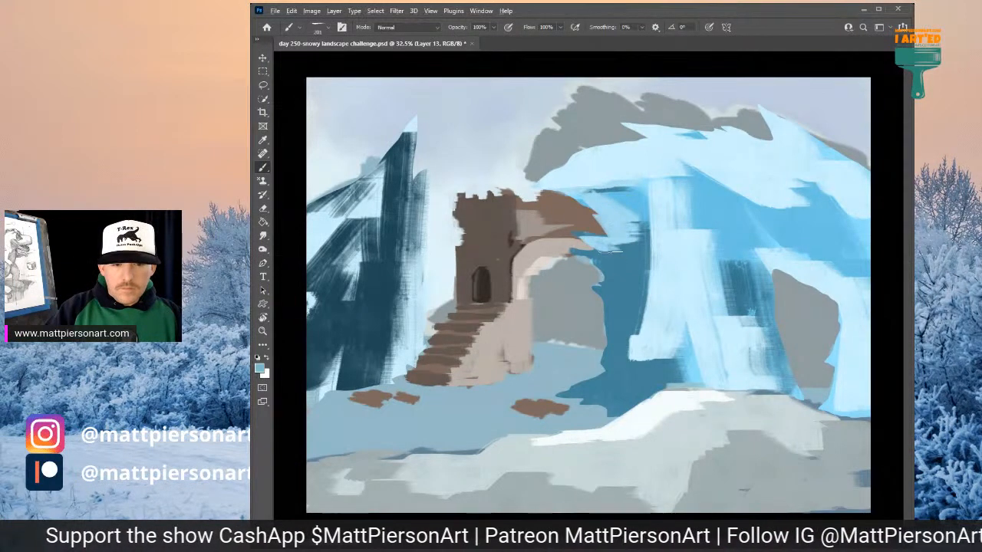
- Paint dark teal shadows down the ice beside the arch opening and across the lower right side of the left cliff
left_click(387, 294, "alt")
mouse_move(613, 295)
left_mouse_down()
mouse_move(614, 357)
mouse_move(613, 328)
mouse_move(610, 364)
mouse_move(598, 375)
mouse_move(608, 374)
mouse_move(581, 389)
mouse_move(619, 353)
left_mouse_up()
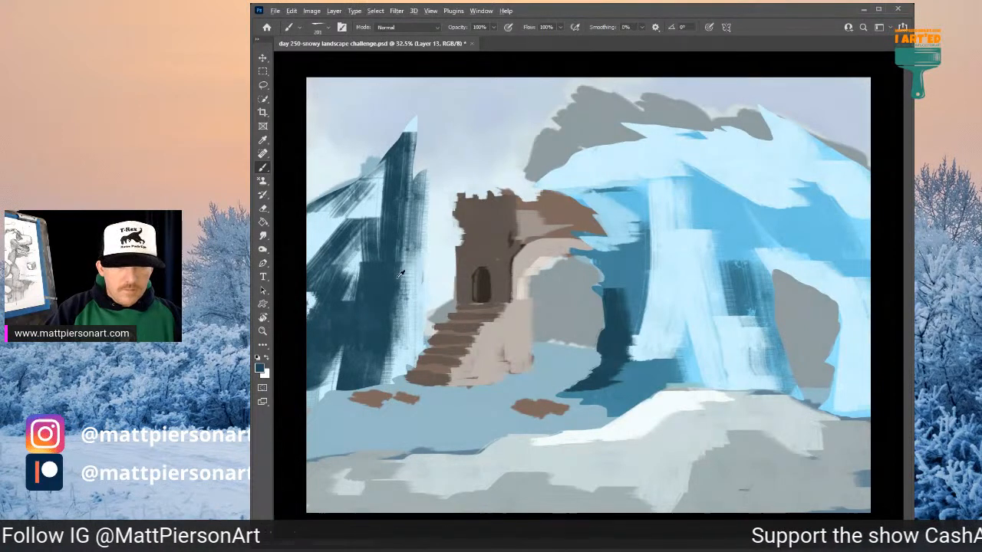
mouse_move(383, 292)
left_mouse_down()
mouse_move(381, 367)
mouse_move(399, 285)
mouse_move(386, 366)
mouse_move(399, 359)
mouse_move(382, 369)
mouse_move(425, 330)
left_mouse_up()
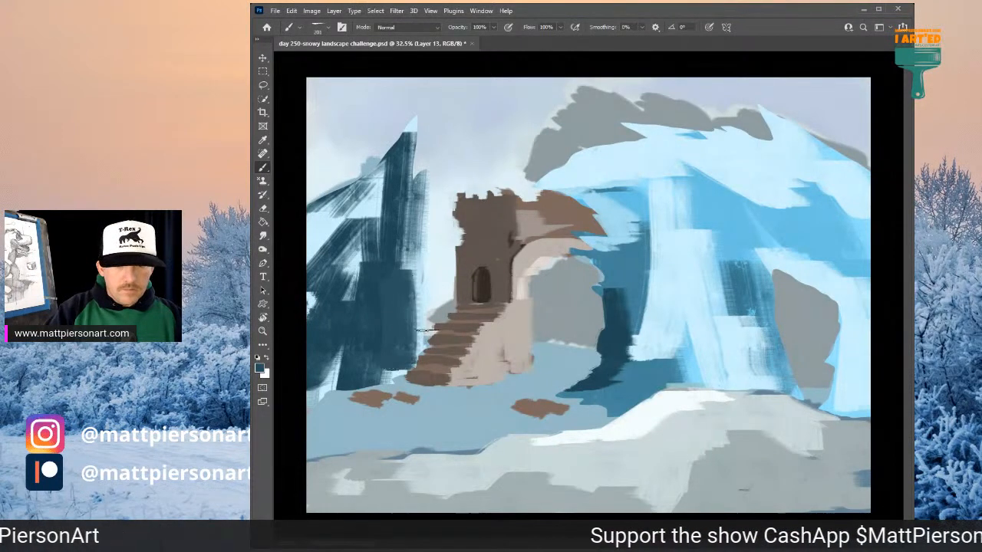
- Trim the stone arch's tip with pale ice and line the opening's left inner edge with blue, dark teal and pale ice strokes
left_click(677, 181, "alt")
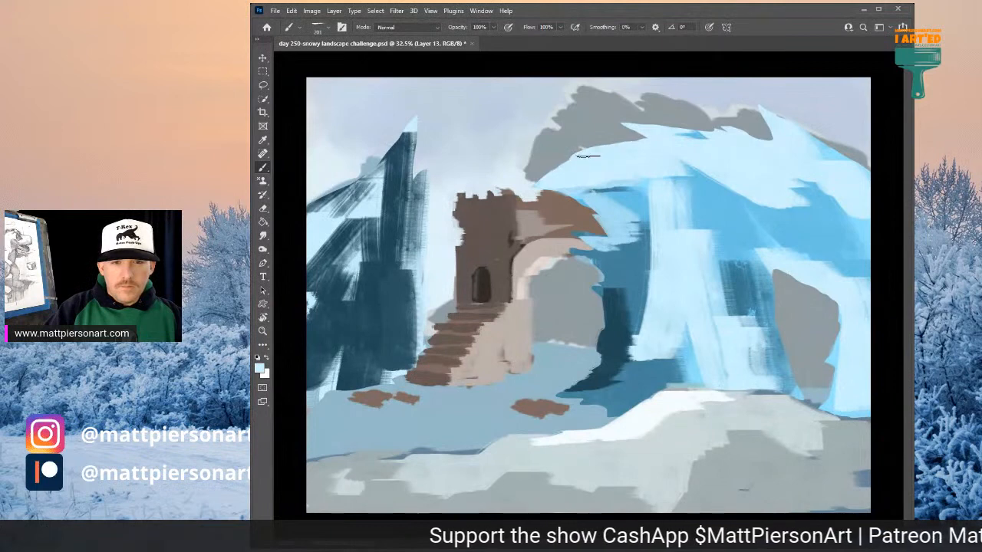
mouse_move(537, 186)
left_mouse_down()
mouse_move(585, 203)
mouse_move(608, 240)
mouse_move(602, 229)
mouse_move(586, 283)
mouse_move(574, 246)
mouse_move(551, 261)
left_mouse_up()
left_click(568, 253, "alt")
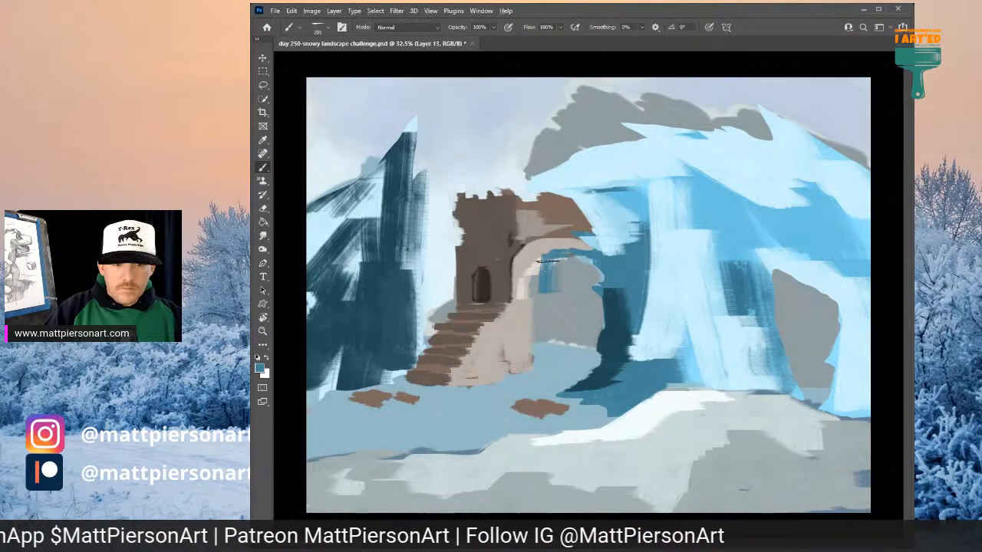
left_click_drag(545, 262, 544, 317)
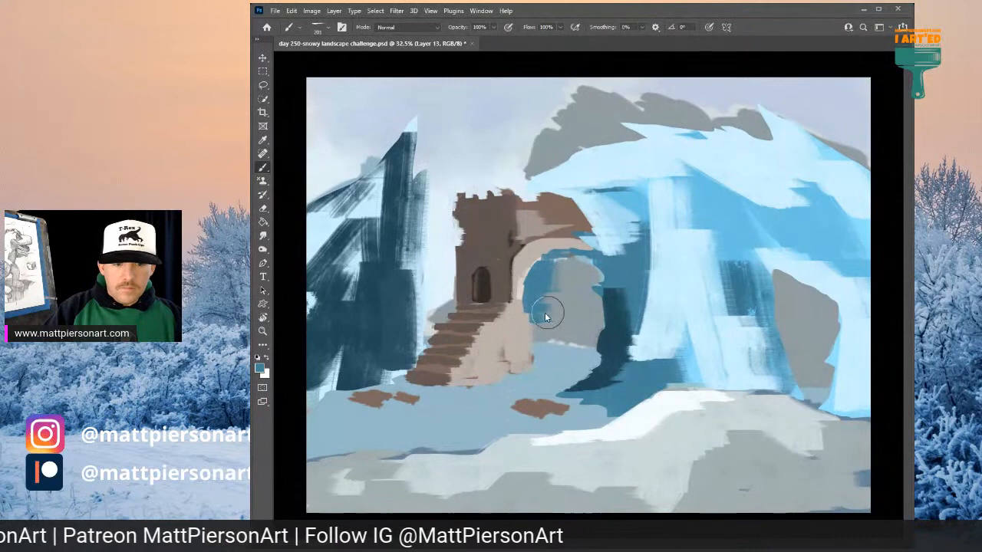
left_click(614, 306, "alt")
mouse_move(533, 284)
left_mouse_down()
mouse_move(535, 357)
mouse_move(555, 368)
mouse_move(541, 347)
mouse_move(545, 277)
left_mouse_up()
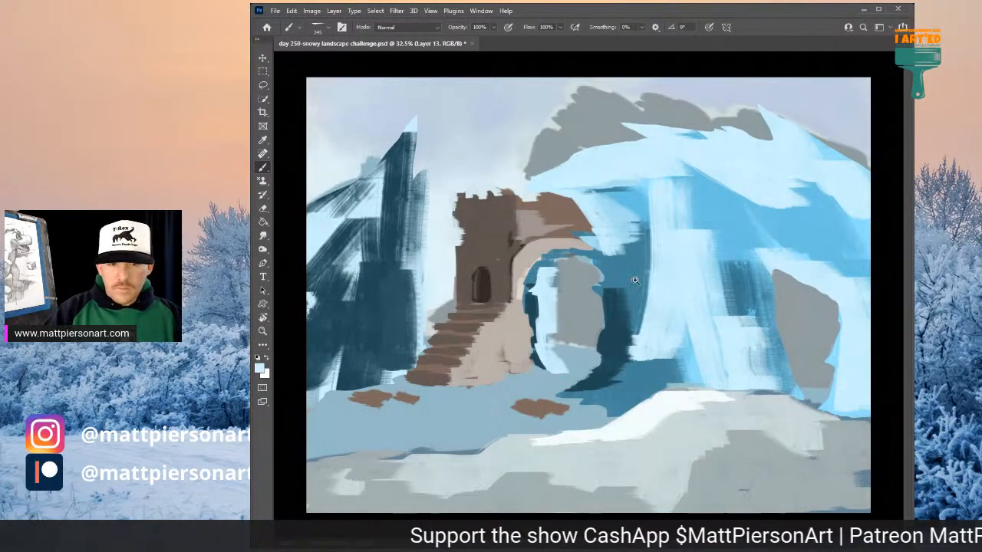
- Paint a small pale ice shard with a dark teal shadow side on the foreground snow
scroll(634, 279, "down", 4)
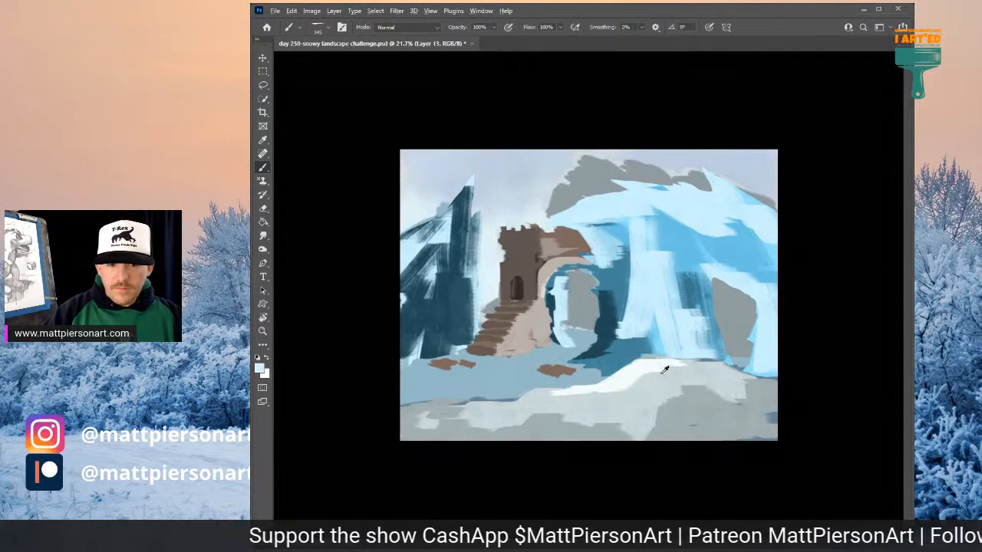
mouse_move(671, 427)
left_mouse_down()
mouse_move(688, 382)
mouse_move(704, 418)
mouse_move(669, 392)
mouse_move(667, 421)
mouse_move(674, 386)
mouse_move(673, 416)
mouse_move(667, 411)
mouse_move(677, 414)
mouse_move(671, 395)
mouse_move(661, 418)
left_mouse_up()
left_click(625, 309, "alt")
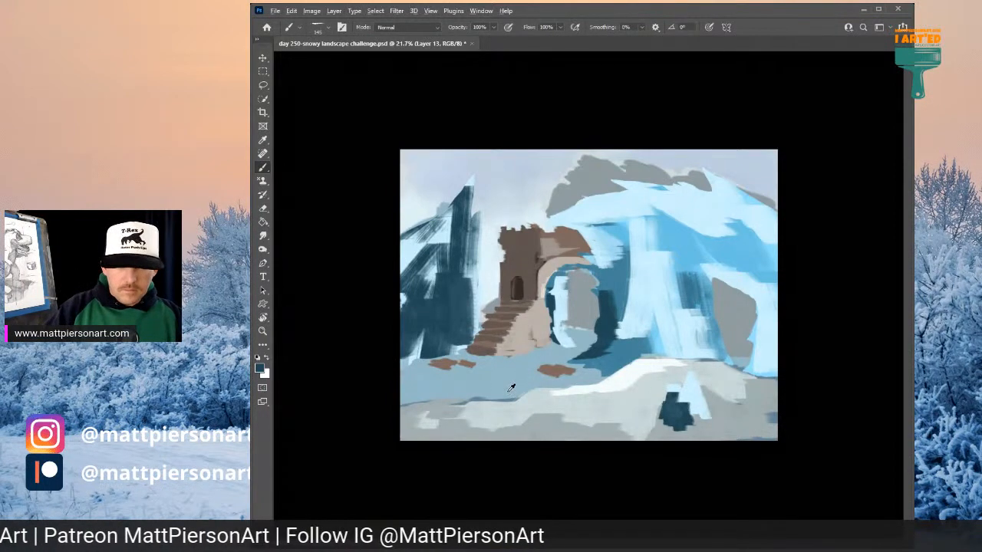
- Widen the foot of the arch opening's left inner edge with a pale ice stroke and cover it with dark teal shadow
left_click(557, 339, "alt")
left_click_drag(553, 330, 537, 346)
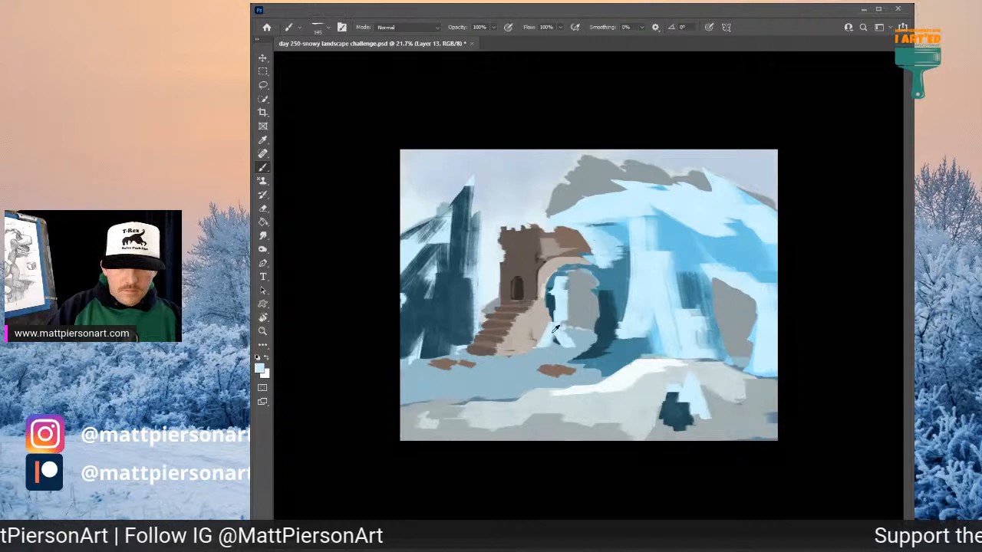
mouse_move(552, 311)
left_mouse_down()
mouse_move(540, 343)
mouse_move(558, 345)
mouse_move(545, 348)
left_mouse_up()
left_click(551, 305, "alt")
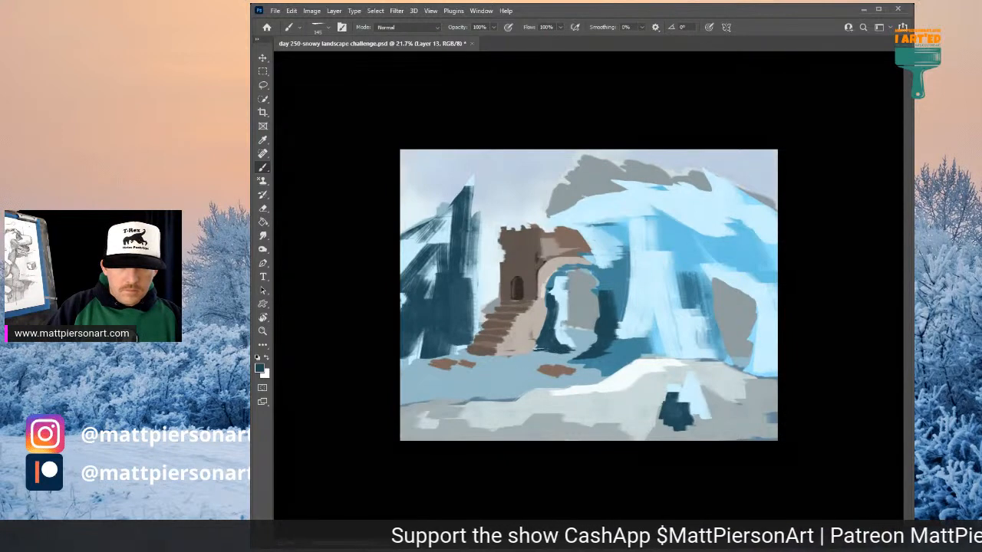
- Paint over the brown rocks beside the foot of the stairs with blue-grey ground color, extending it below the left cliff
left_click(489, 353, "alt")
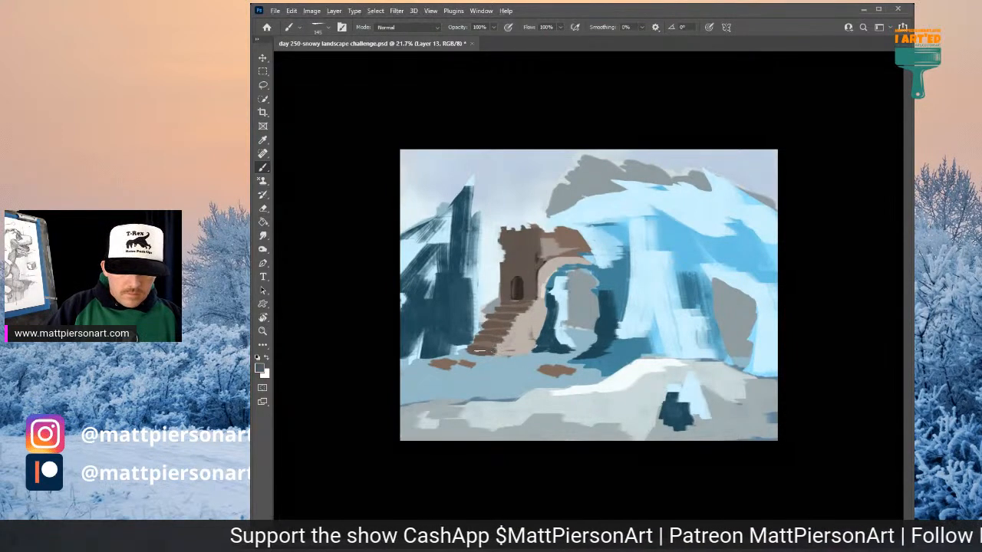
left_click(479, 353, "alt")
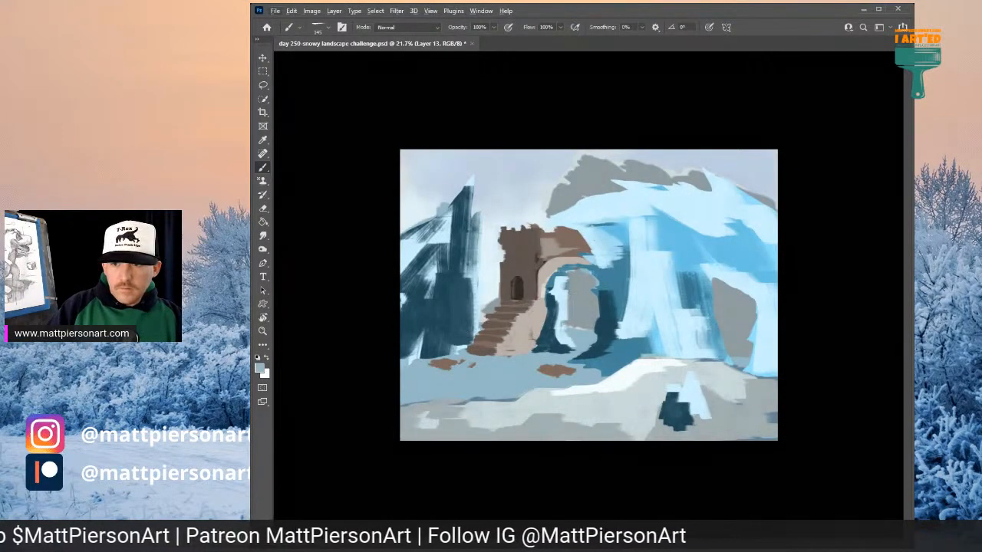
mouse_move(492, 355)
left_mouse_down()
mouse_move(439, 369)
mouse_move(450, 357)
mouse_move(423, 362)
mouse_move(452, 352)
left_mouse_up()
right_click(486, 368, "alt")
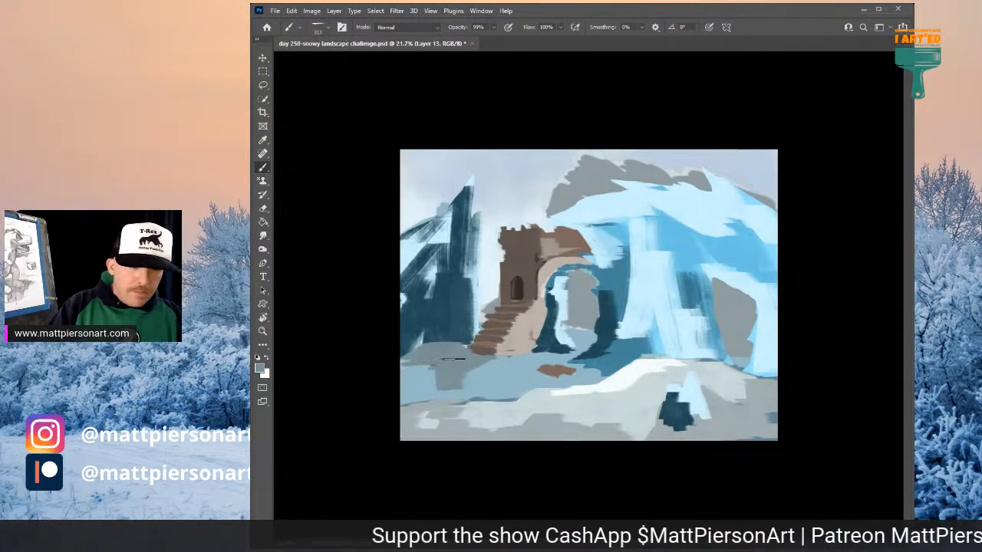
mouse_move(423, 363)
left_mouse_down()
mouse_move(412, 385)
mouse_move(446, 377)
left_mouse_up()
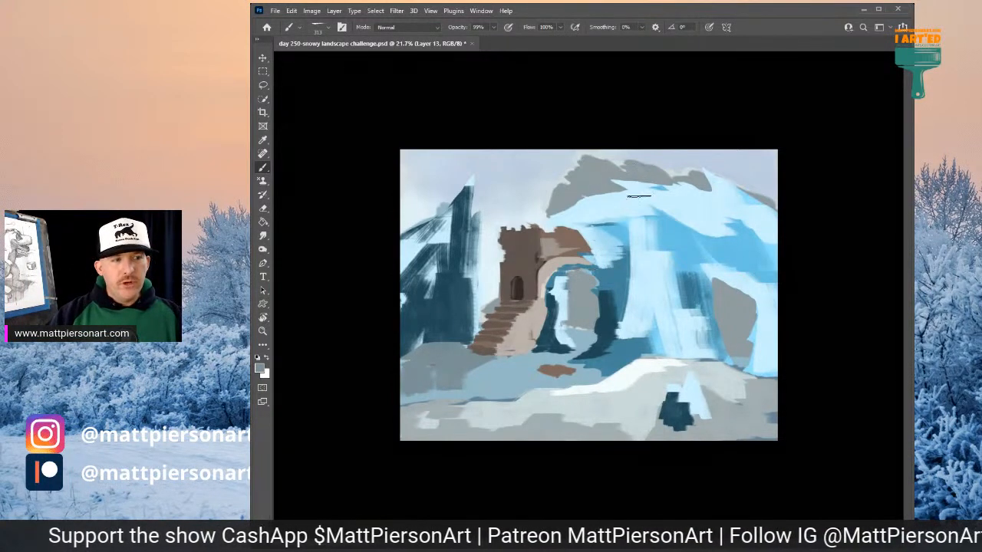
- Brush light blue strokes over the ice wall beside the broken arch, switching to a large textured brush
left_click(626, 240, "alt")
mouse_move(627, 230)
left_mouse_down()
mouse_move(602, 237)
mouse_move(620, 244)
left_mouse_up()
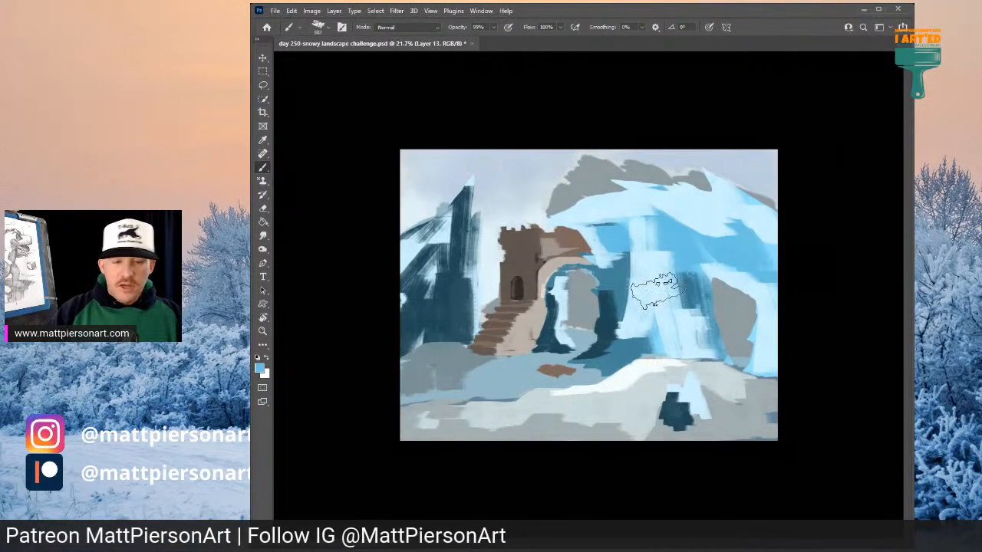
left_click_drag(637, 284, 644, 338)
- Brush textured white snow across the grey foreground, and blend the ground's muted blue over the base of the stair wall
left_click(630, 381, "alt")
mouse_move(631, 384)
left_mouse_down()
mouse_move(637, 389)
mouse_move(587, 428)
mouse_move(433, 427)
mouse_move(642, 436)
left_mouse_up()
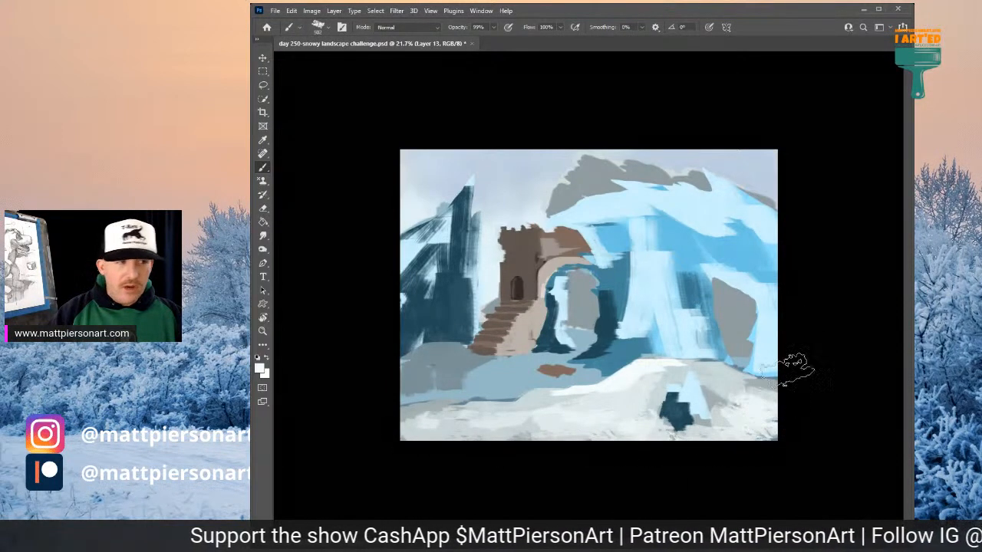
left_click(522, 352, "alt")
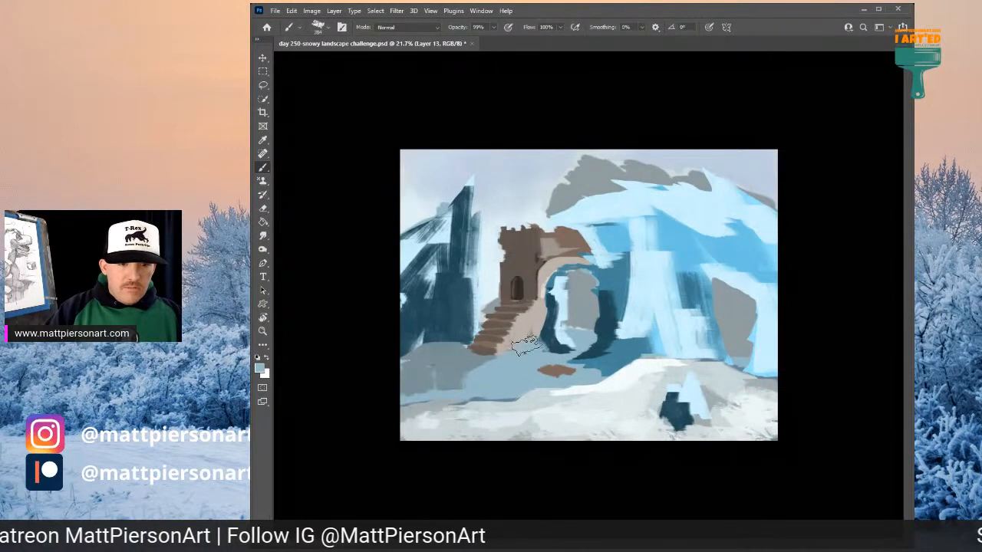
- Reshape the left cliff with pale ice along its right side, sky color over its tip and slope, and grey snow against its base
left_click(476, 287, "alt")
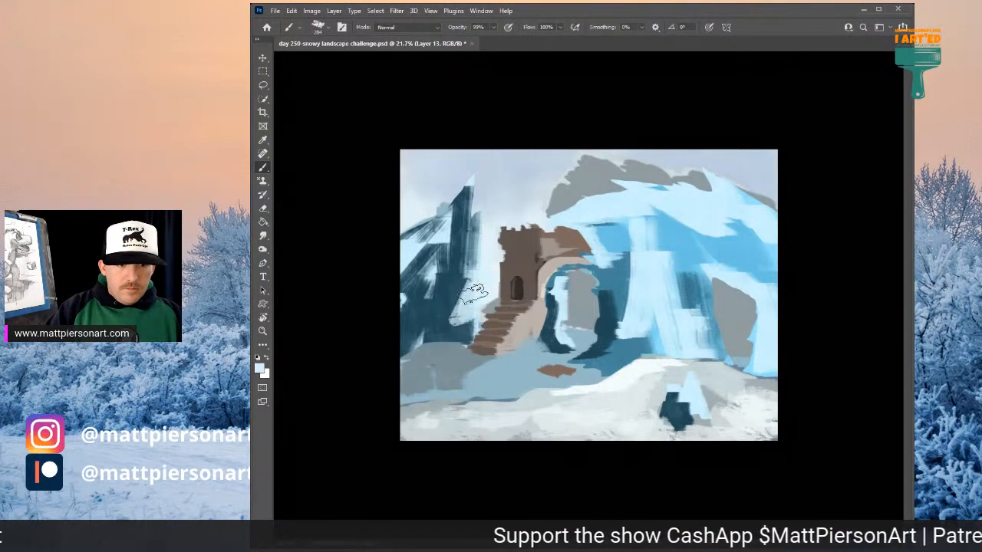
mouse_move(474, 294)
left_mouse_down()
mouse_move(478, 263)
mouse_move(460, 303)
mouse_move(489, 185)
mouse_move(447, 179)
mouse_move(474, 175)
mouse_move(442, 188)
mouse_move(469, 176)
mouse_move(470, 164)
mouse_move(445, 189)
mouse_move(493, 180)
mouse_move(490, 194)
mouse_move(483, 183)
mouse_move(450, 182)
mouse_move(405, 216)
mouse_move(442, 171)
mouse_move(399, 239)
mouse_move(396, 229)
mouse_move(406, 202)
left_mouse_up()
left_click(425, 187, "alt")
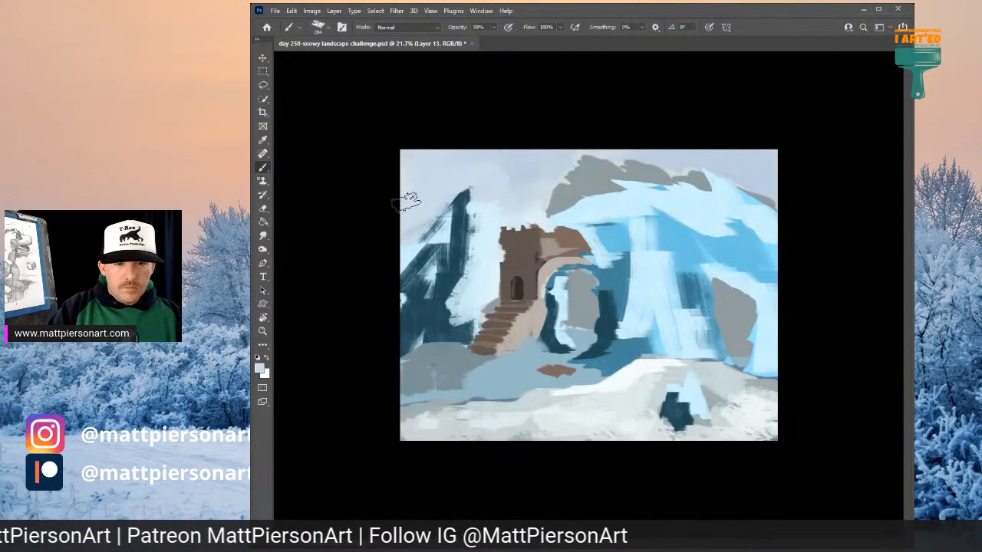
left_click(453, 354, "alt")
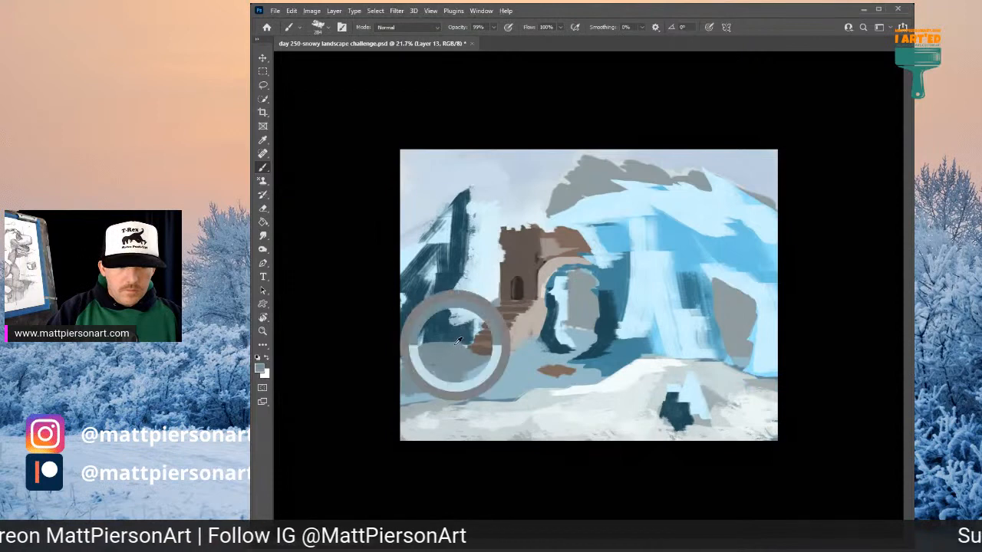
mouse_move(450, 353)
left_mouse_down()
mouse_move(455, 335)
mouse_move(437, 342)
mouse_move(454, 332)
left_mouse_up()
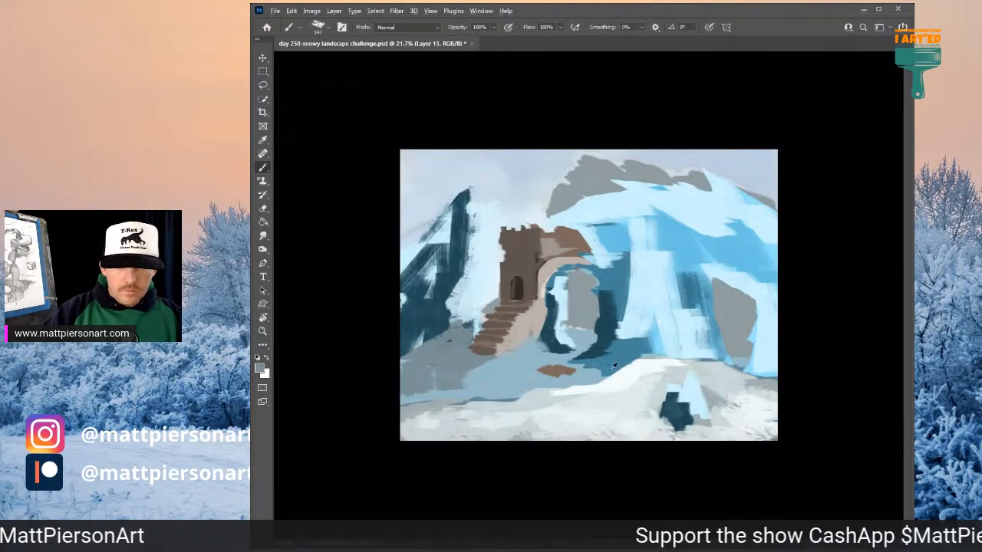
- Try shading the tower's front wall with textured brown and near-black strokes, and undo them
left_click(522, 260, "alt")
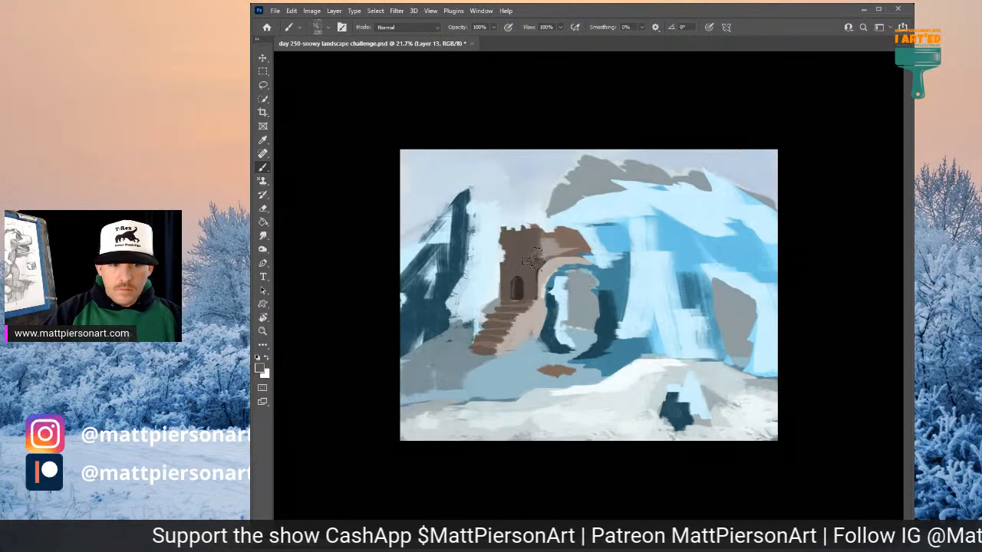
mouse_move(532, 260)
left_mouse_down()
mouse_move(526, 316)
mouse_move(536, 309)
left_mouse_up()
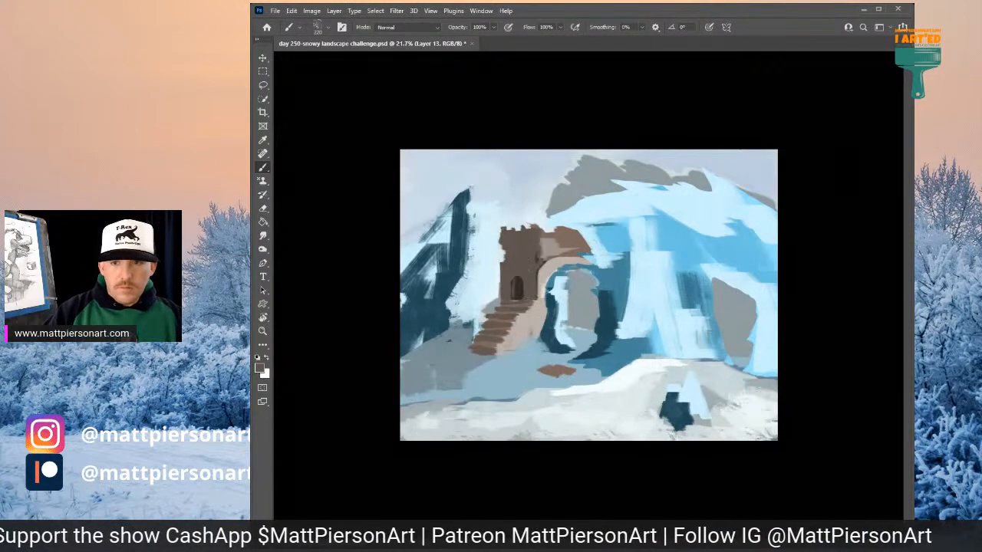
left_click(518, 285, "alt")
mouse_move(511, 250)
left_mouse_down()
mouse_move(513, 310)
mouse_move(524, 220)
mouse_move(552, 224)
mouse_move(523, 284)
mouse_move(579, 284)
mouse_move(529, 264)
mouse_move(516, 329)
mouse_move(520, 255)
mouse_move(527, 309)
left_mouse_up()
key("ctrl+z")
key("ctrl+z")
key("ctrl+z")
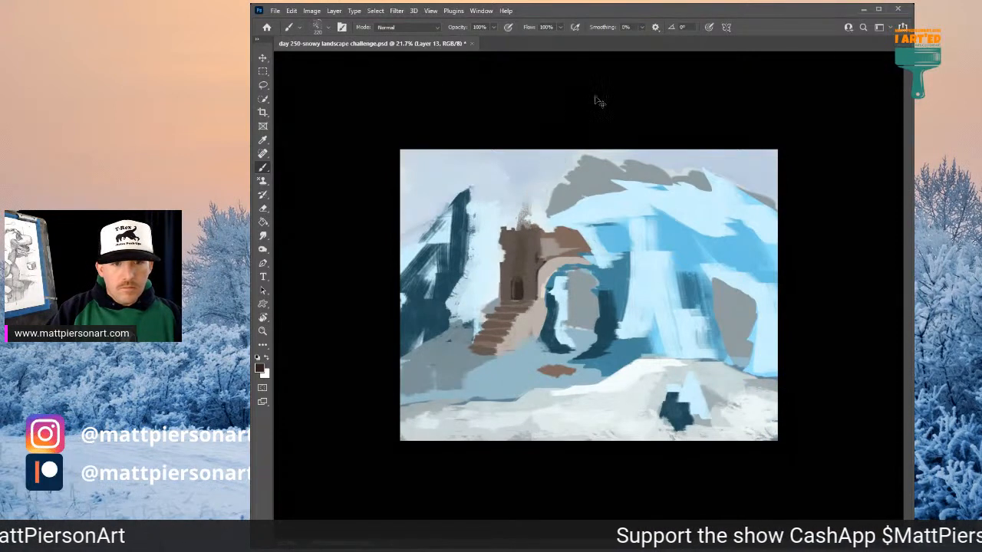
- Texture the ice between the stone arch's tip and the tall pale column with light blue strokes
left_click(586, 411, "alt")
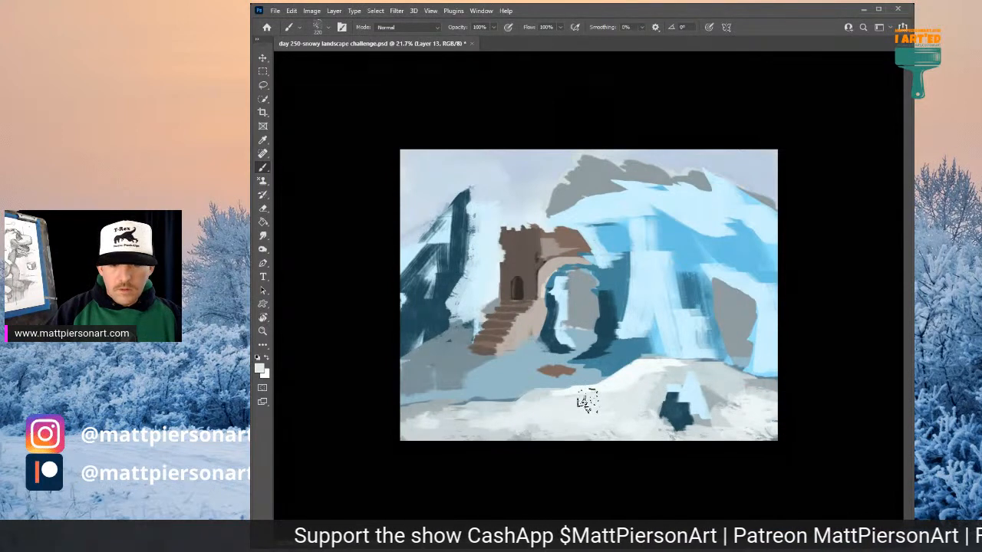
left_click(614, 244, "alt")
mouse_move(613, 243)
left_mouse_down()
mouse_move(616, 288)
mouse_move(606, 237)
mouse_move(621, 283)
mouse_move(625, 233)
left_mouse_up()
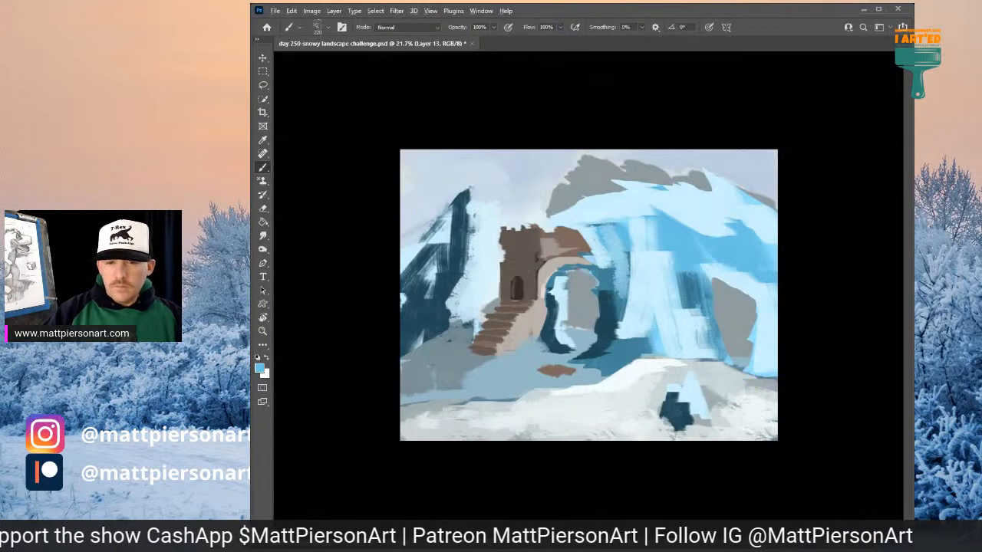
- Extend blue and dark teal shadow up the right edge of the arch opening with a smaller brush
left_click(693, 285, "alt")
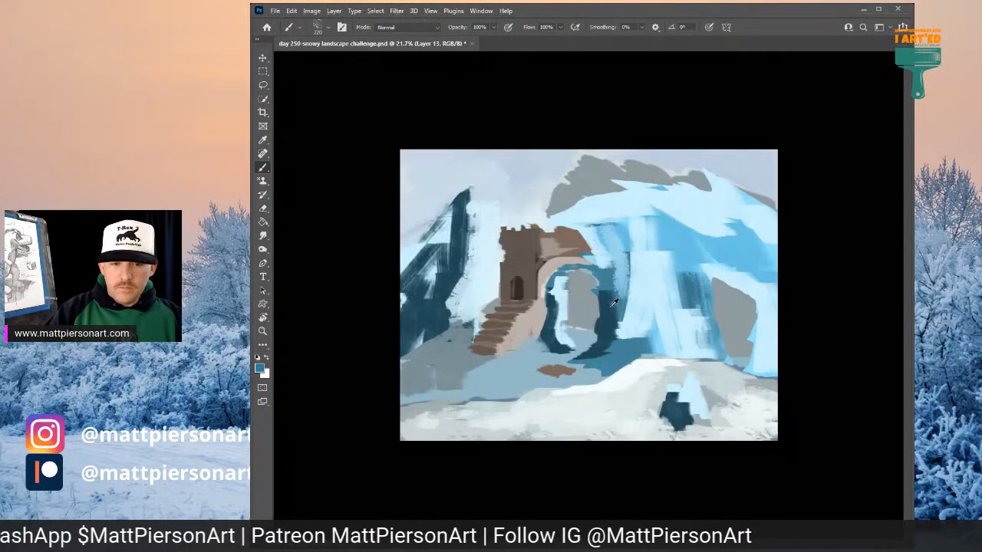
left_click(613, 303, "alt")
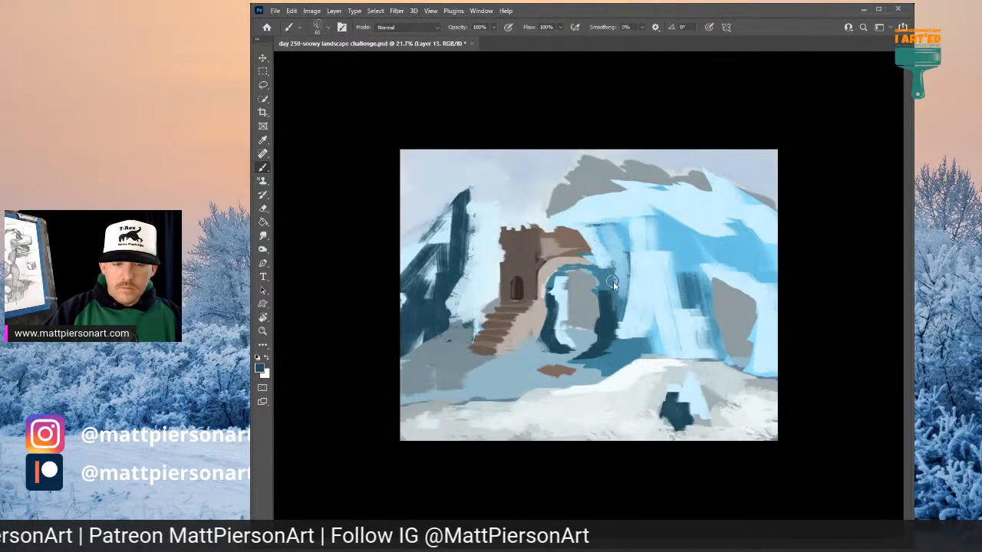
key(".")
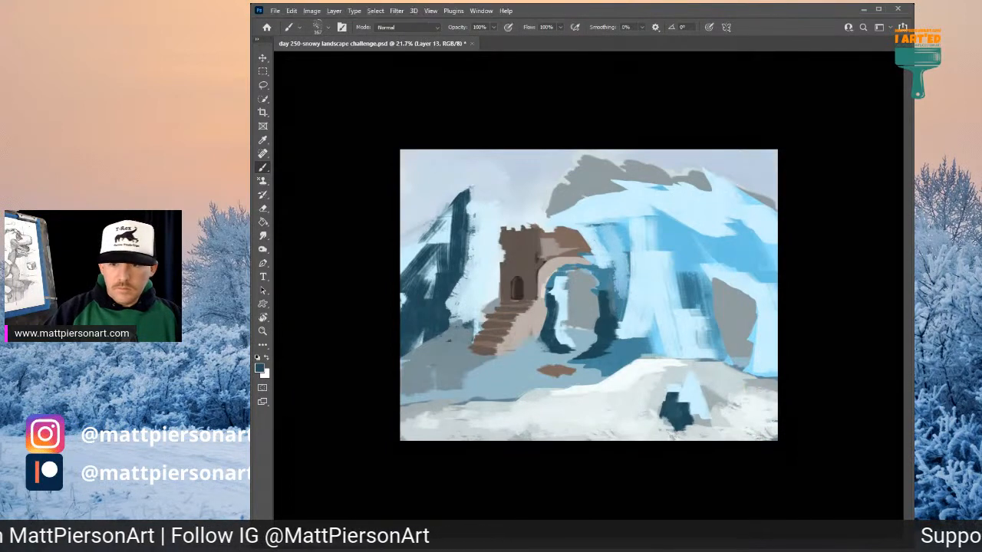
- Try dark teal textured strokes on the pale ice right of the arch, and undo them
key(".")
mouse_move(615, 263)
left_mouse_down()
mouse_move(608, 322)
mouse_move(647, 261)
mouse_move(674, 241)
mouse_move(675, 290)
mouse_move(684, 237)
mouse_move(697, 295)
left_mouse_up()
key("ctrl+z")
key("ctrl+z")
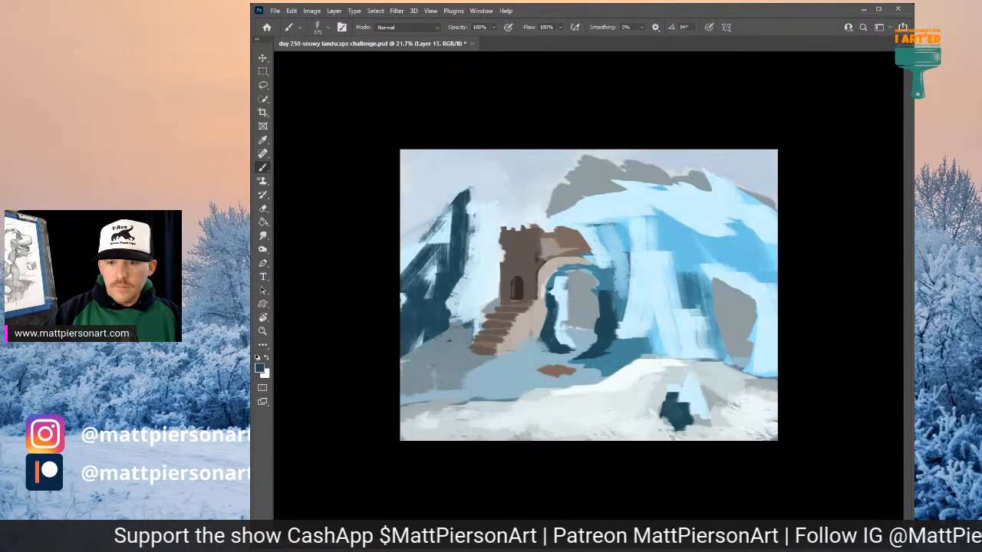
left_click_drag(624, 246, 639, 303)
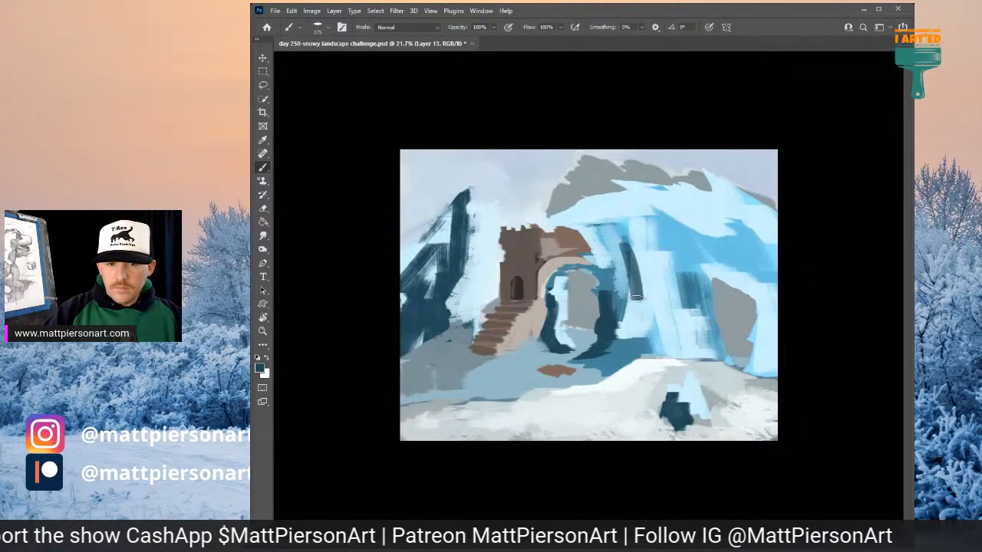
key("ctrl+z")
key("ctrl+z")
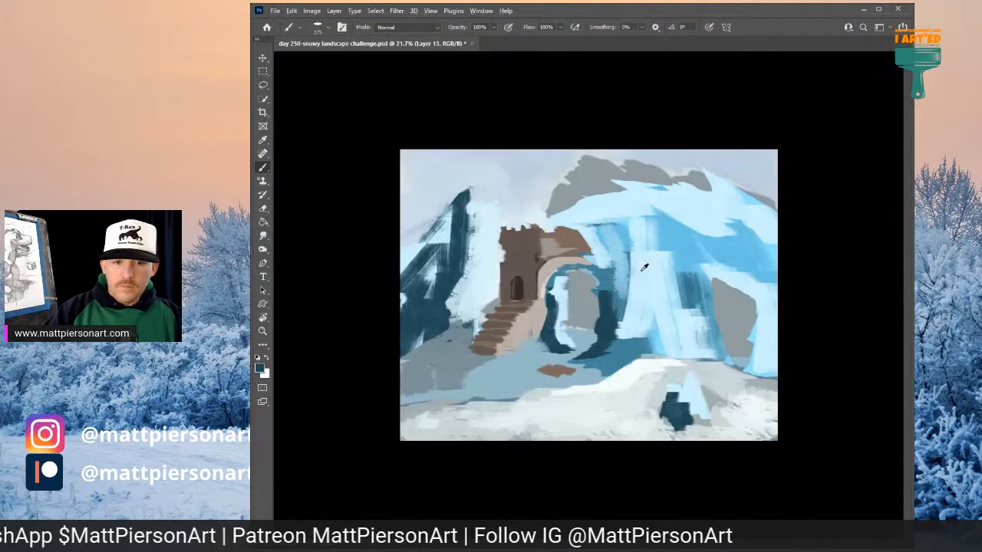
- Paint a curved dark teal crevice down the ice right of the arch and a short shadow beneath the ice ridge with a smaller brush
left_click_drag(635, 272, 624, 273)
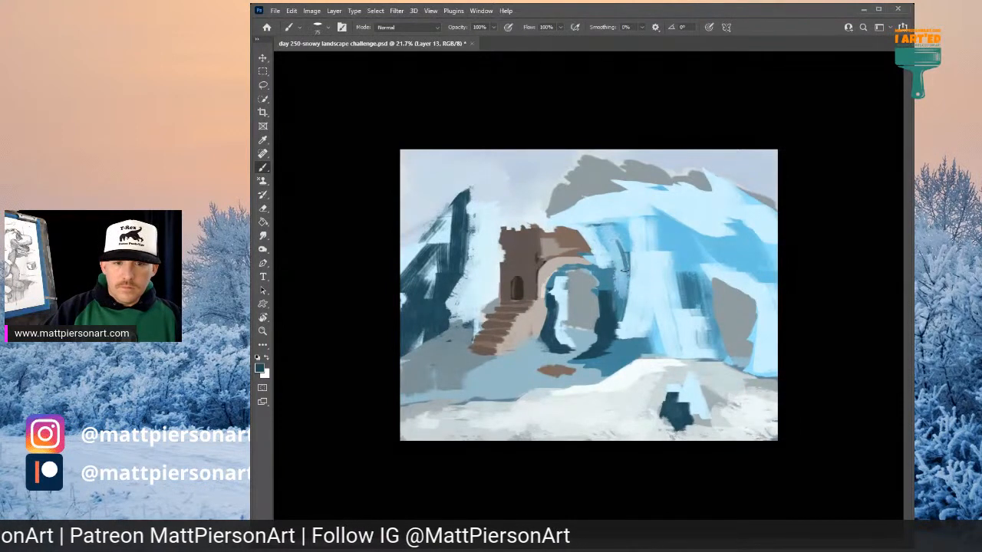
mouse_move(617, 236)
left_mouse_down()
mouse_move(626, 273)
mouse_move(615, 240)
left_mouse_up()
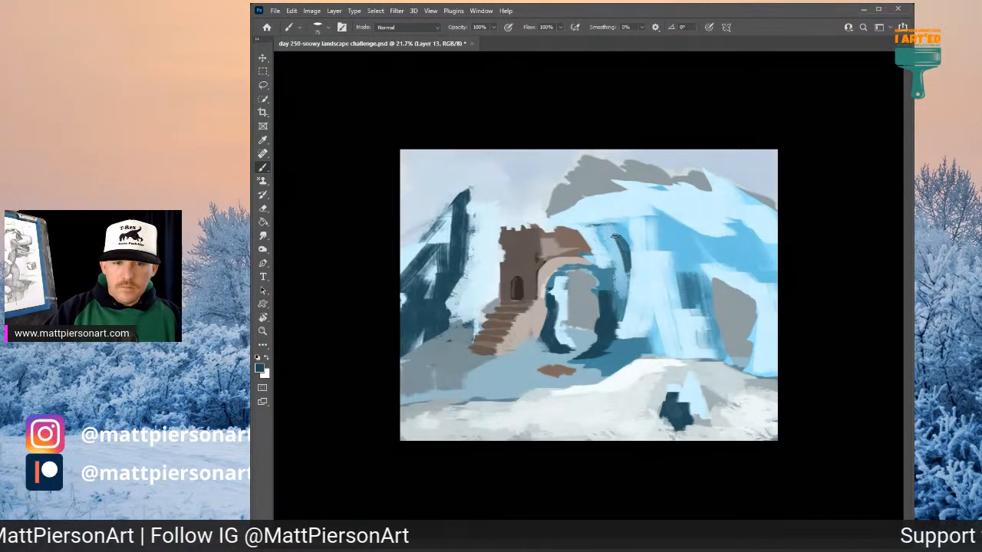
left_click_drag(646, 327, 641, 353)
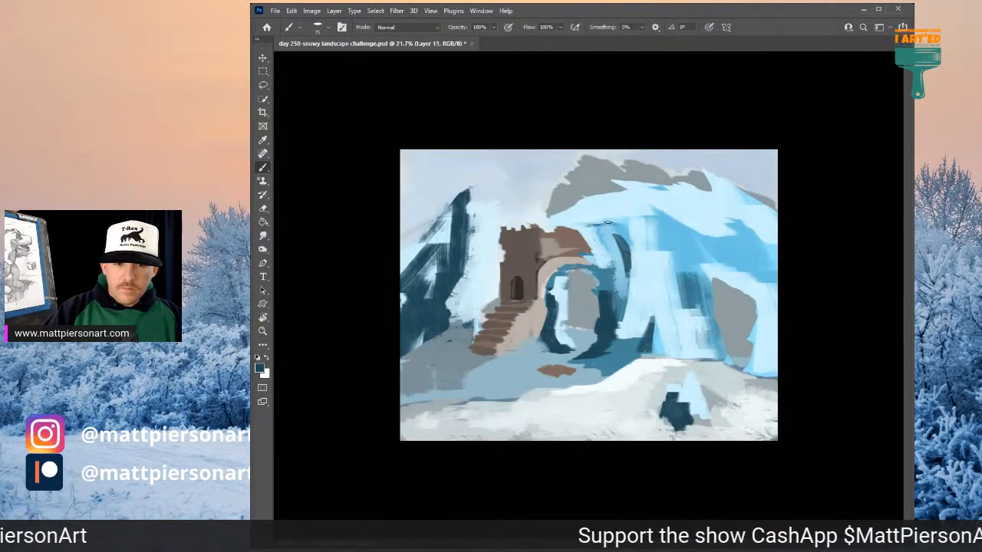
left_click_drag(576, 222, 610, 220)
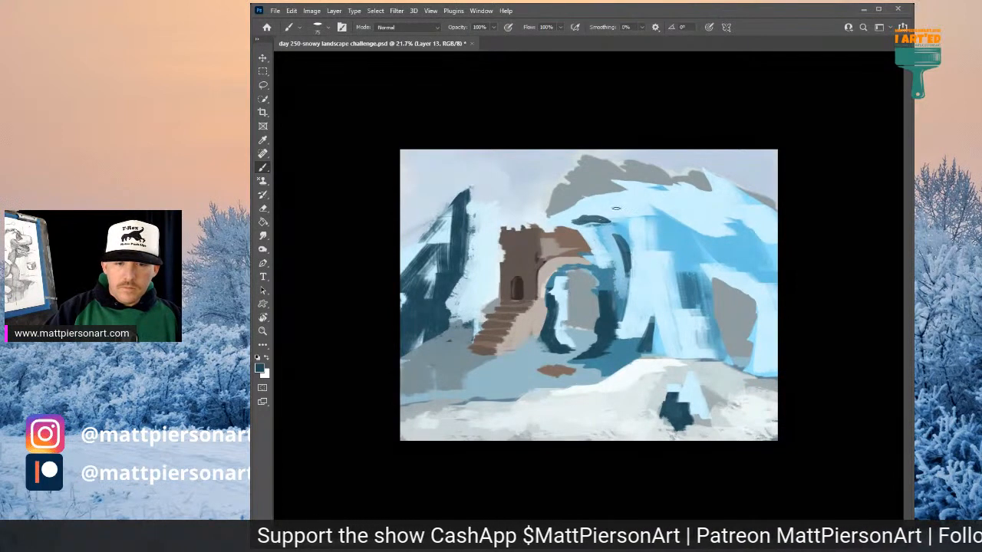
mouse_move(620, 277)
left_mouse_down()
mouse_move(606, 321)
mouse_move(628, 352)
left_mouse_up()
left_click_drag(614, 309, 611, 336)
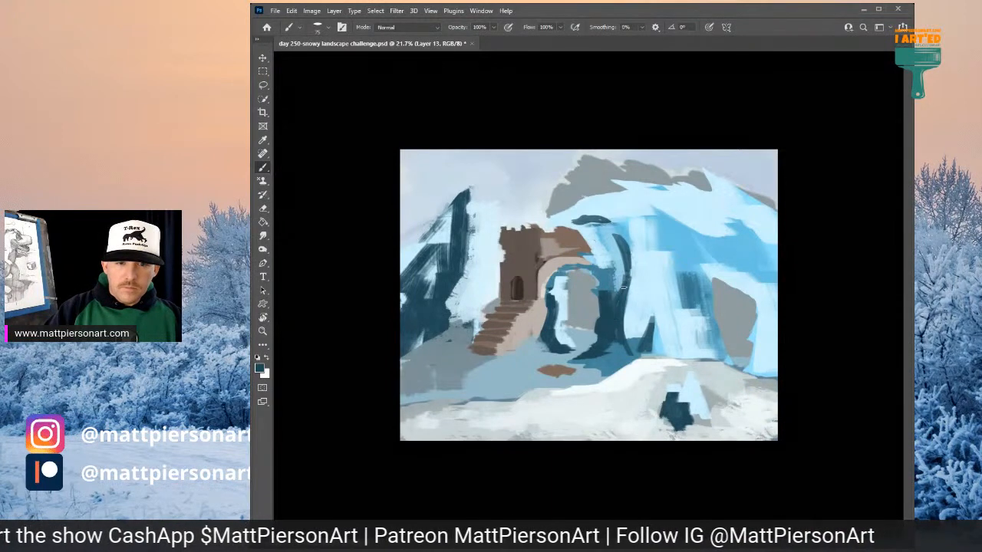
left_click_drag(623, 286, 615, 239)
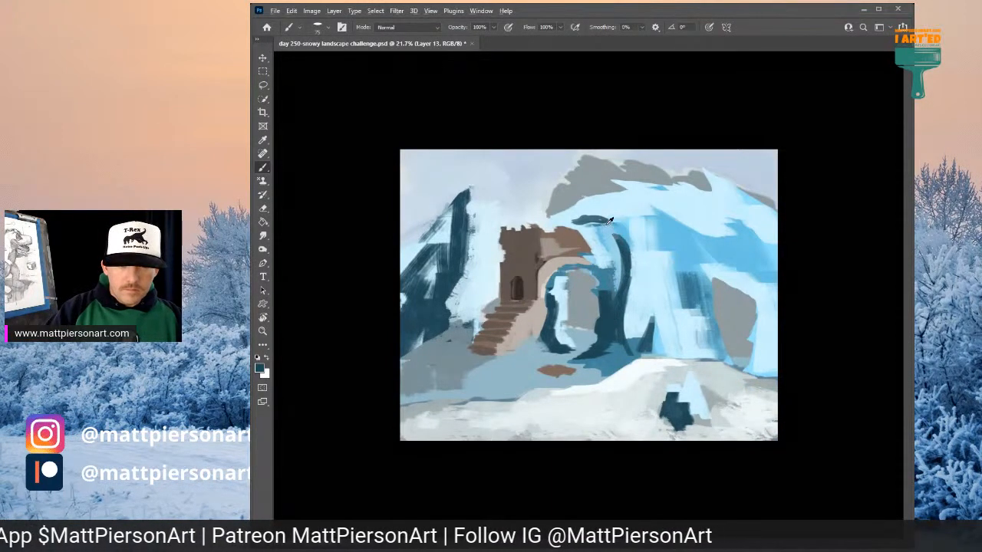
- Trim the dark shadow beneath the ice ridge with sampled pale ice color and add a light blue stroke at the column's base
left_click(666, 336, "alt")
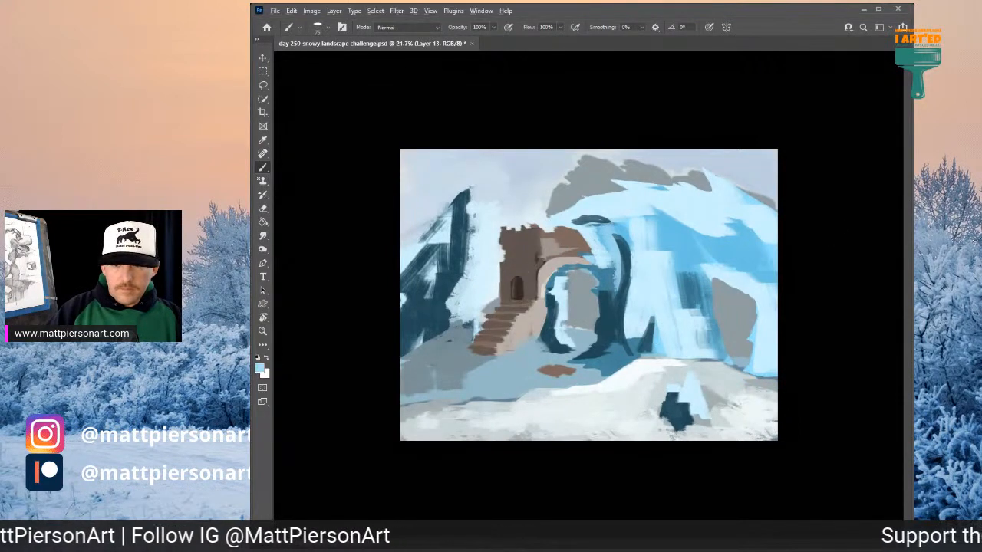
key("period")
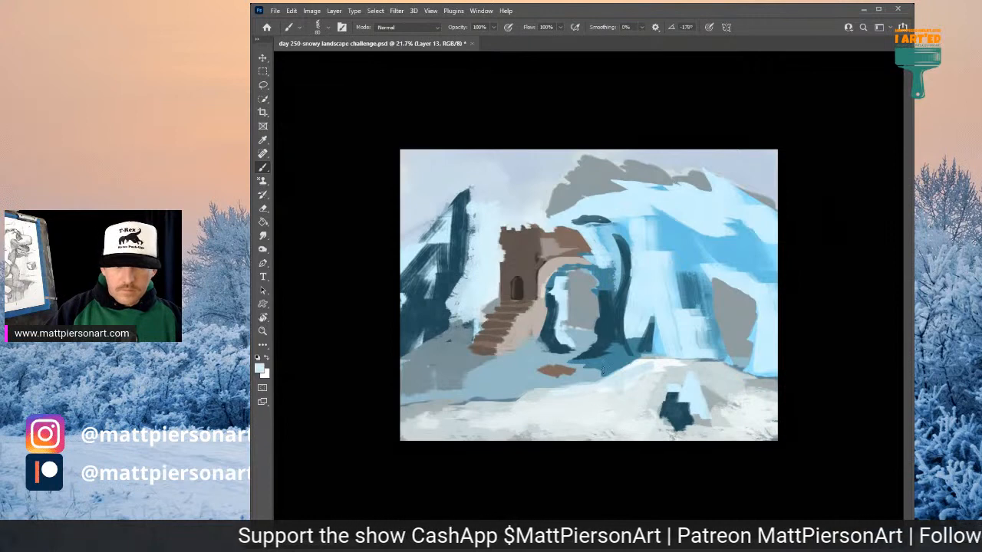
left_click(602, 346, "alt")
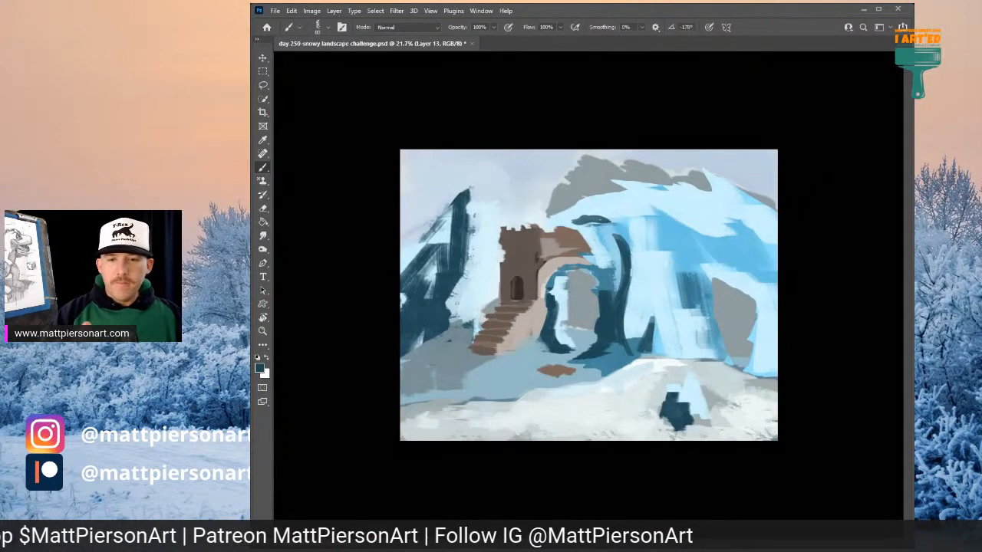
left_click(625, 256, "alt")
left_click(638, 247, "alt")
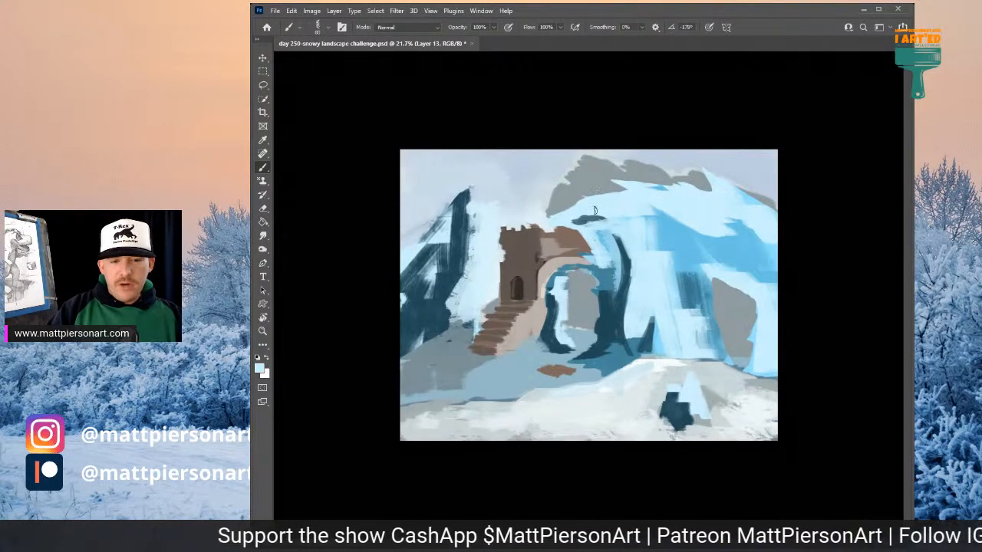
left_click(652, 332, "alt")
mouse_move(654, 317)
left_mouse_down()
mouse_move(651, 347)
mouse_move(653, 319)
mouse_move(661, 347)
left_mouse_up()
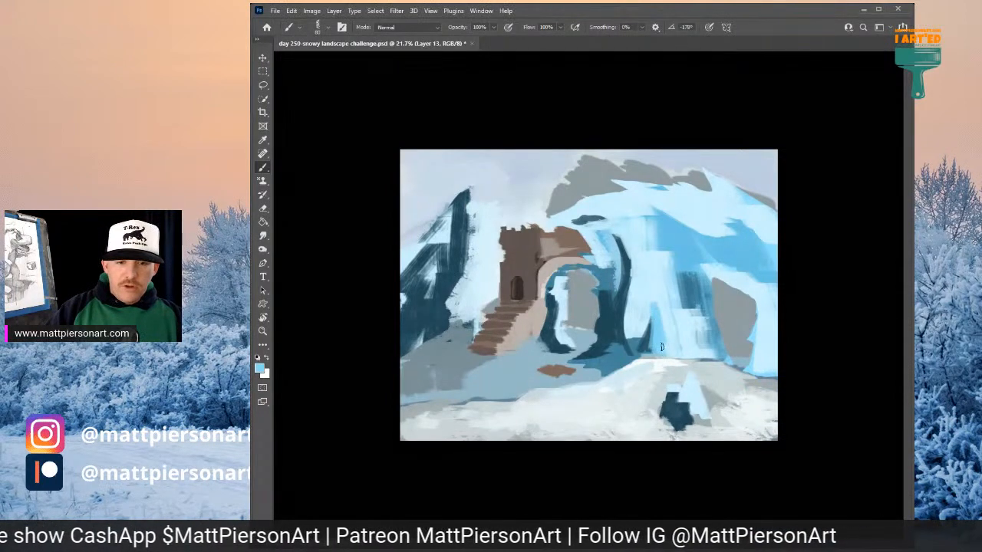
- Extend the dark teal crevice and paint diagonal dark teal shadows across the upper slope of the right ice cliff
left_click(626, 263, "alt")
mouse_move(631, 268)
left_mouse_down()
mouse_move(615, 235)
mouse_move(626, 250)
left_mouse_up()
mouse_move(657, 213)
left_mouse_down()
mouse_move(679, 239)
mouse_move(662, 217)
mouse_move(701, 230)
mouse_move(692, 240)
mouse_move(657, 226)
mouse_move(704, 241)
left_mouse_up()
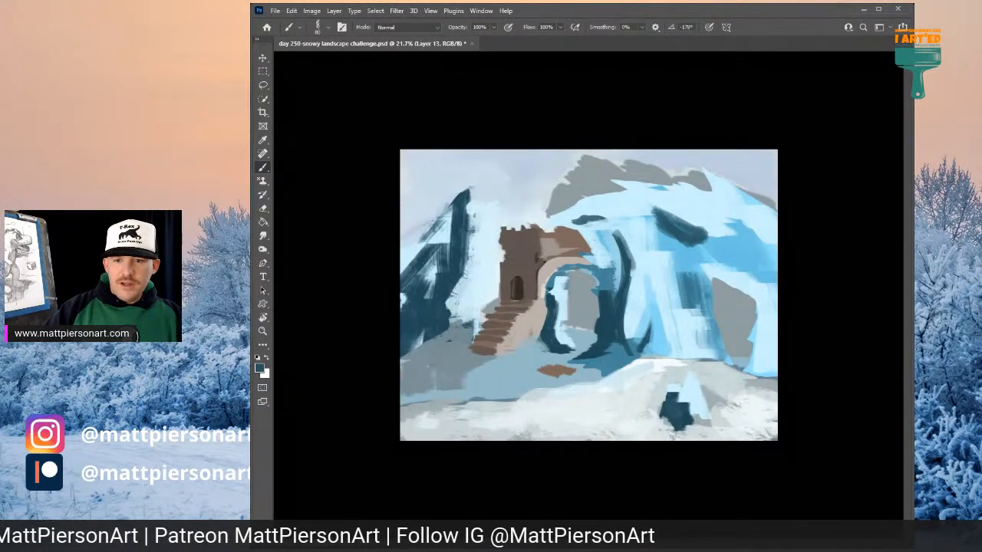
key(".")
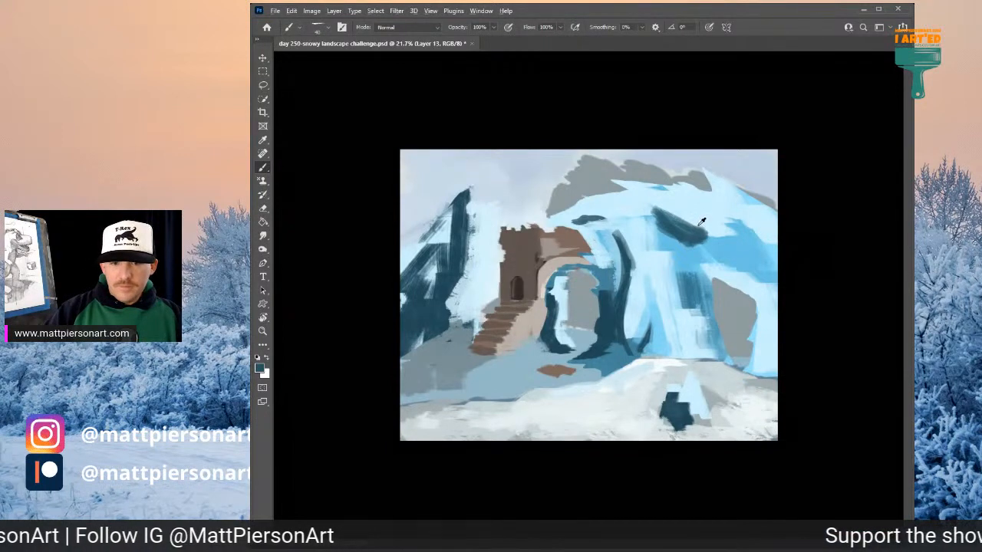
left_click_drag(698, 226, 733, 253)
key("ctrl+z")
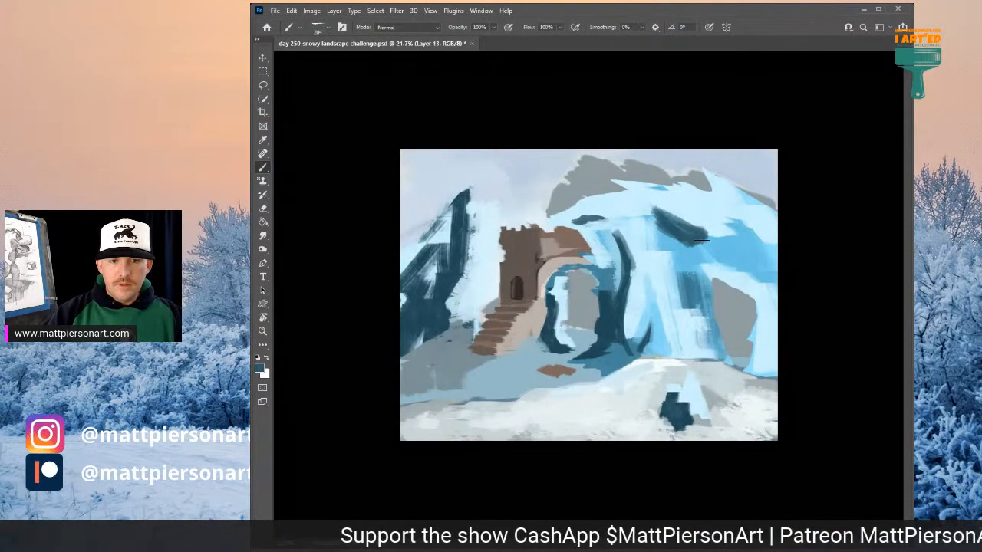
mouse_move(700, 240)
left_mouse_down()
mouse_move(714, 238)
mouse_move(734, 242)
mouse_move(691, 207)
mouse_move(764, 251)
mouse_move(718, 217)
mouse_move(735, 222)
mouse_move(723, 224)
mouse_move(760, 255)
mouse_move(738, 247)
left_mouse_up()
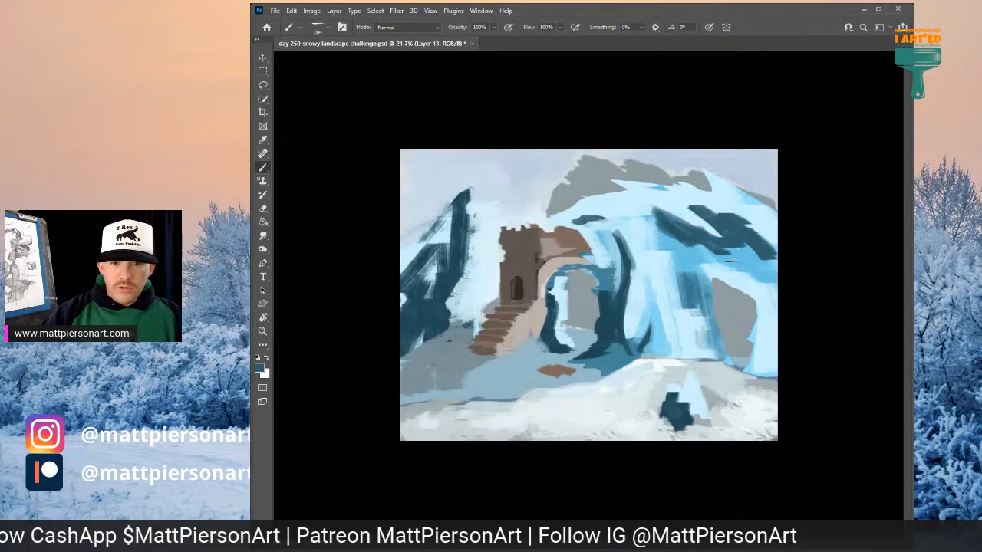
- Fill the grey cave opening in the right cliff and the arch opening with slate blue on Layer 7
left_click(734, 281, "alt")
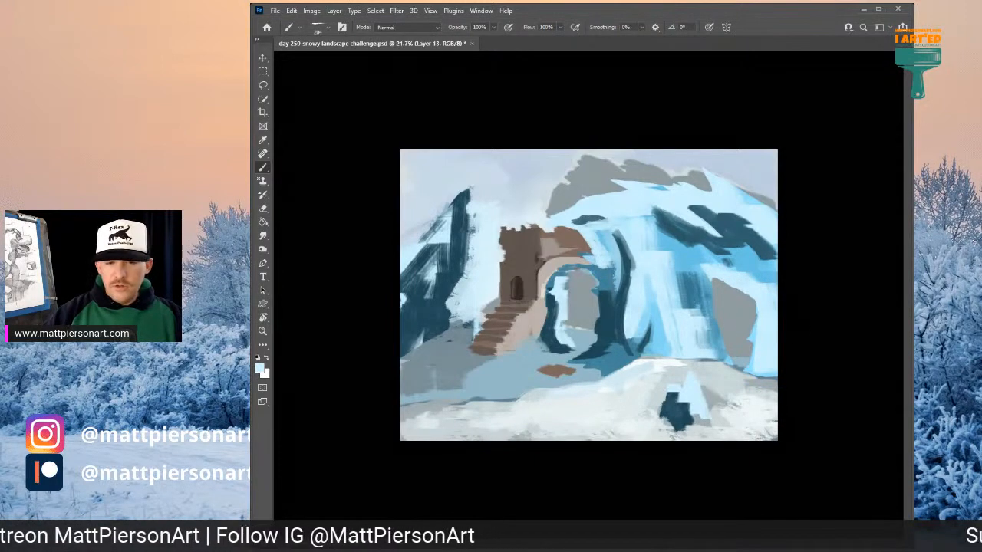
left_click(756, 314, "alt")
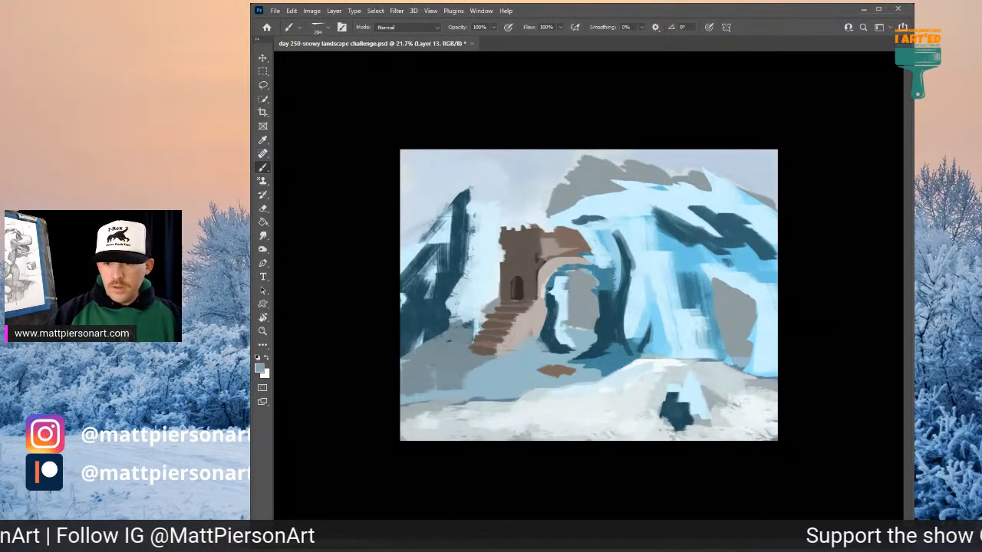
key("alt+[")
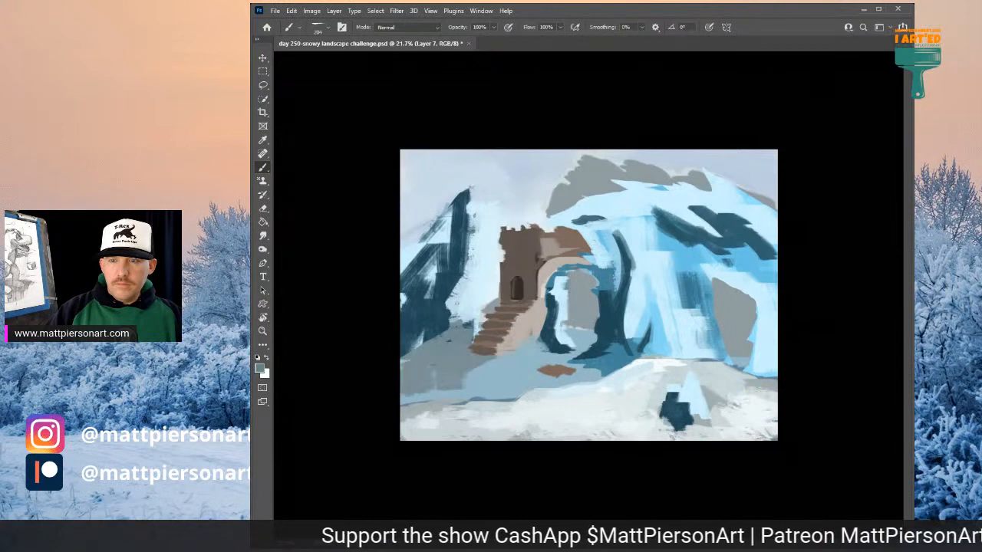
mouse_move(731, 292)
left_mouse_down()
mouse_move(722, 347)
mouse_move(733, 342)
mouse_move(727, 268)
mouse_move(740, 343)
left_mouse_up()
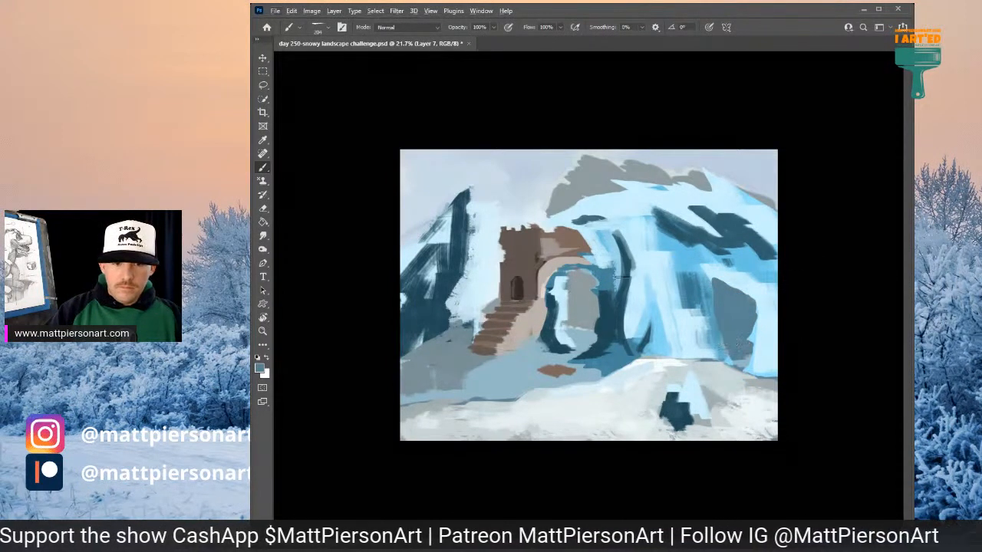
left_click_drag(592, 270, 582, 328)
left_click_drag(577, 273, 572, 335)
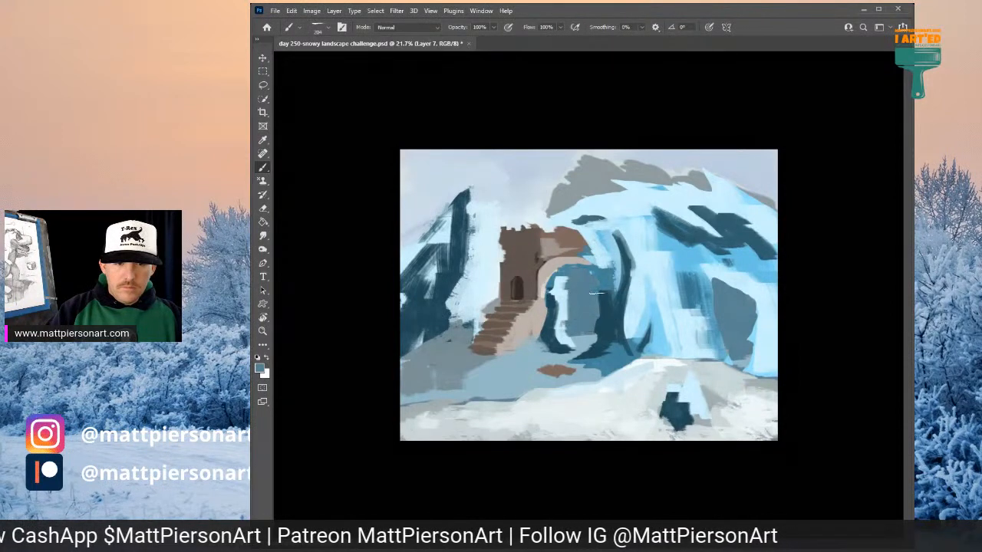
- Try covering the grey mountain behind the ice ridge with slate blue, and undo it
mouse_move(564, 216)
left_mouse_down()
mouse_move(556, 196)
mouse_move(571, 180)
mouse_move(575, 214)
left_mouse_up()
mouse_move(619, 180)
left_mouse_down()
mouse_move(720, 191)
mouse_move(689, 178)
mouse_move(736, 202)
left_mouse_up()
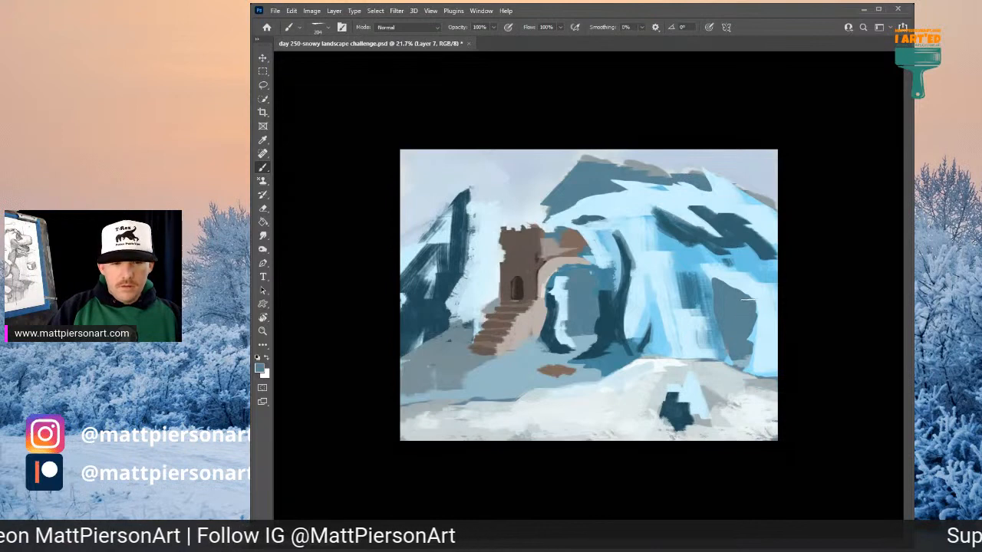
key("ctrl+z")
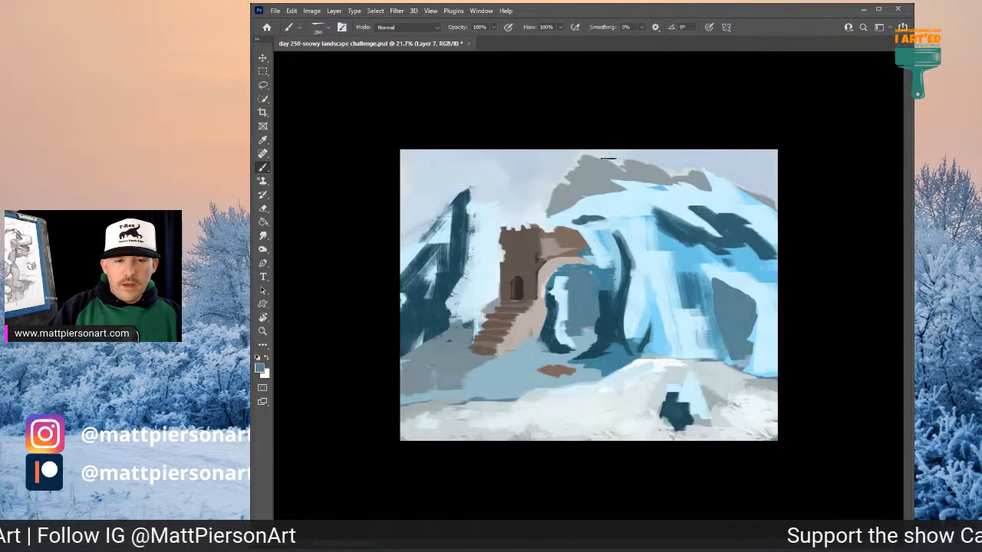
- Sweep broad grey strokes behind the tower and over the ice ridge's skyline with a much larger brush
left_click(549, 190, "alt")
left_click(526, 187, "alt")
key("bracketright")
key("bracketright")
key("bracketright")
key("bracketright")
mouse_move(556, 166)
left_mouse_down()
mouse_move(572, 137)
mouse_move(598, 262)
mouse_move(640, 199)
mouse_move(651, 345)
mouse_move(714, 218)
mouse_move(725, 352)
mouse_move(782, 333)
left_mouse_up()
key("ctrl+z")
key("ctrl+z")
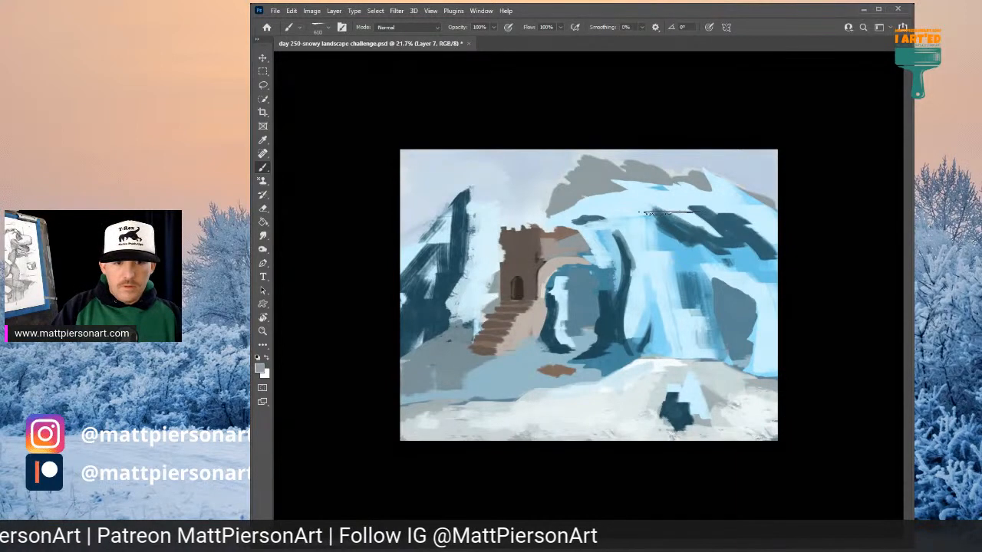
left_click_drag(552, 234, 738, 191)
left_click_drag(510, 222, 710, 173)
left_click_drag(513, 206, 668, 158)
left_click_drag(530, 184, 649, 154)
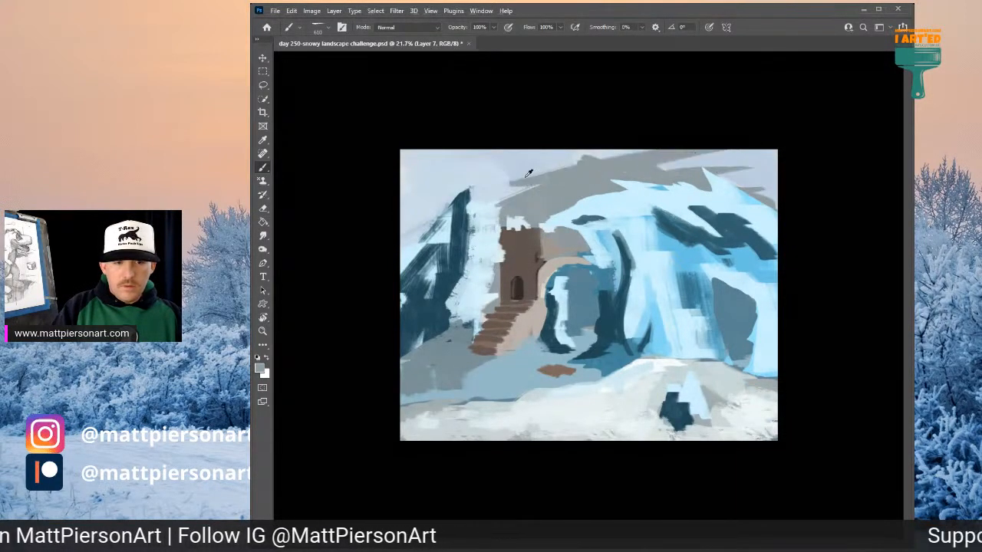
- Paint sampled pale lavender sky over the grey mountain behind the tower and the ice ridge
left_click(528, 174, "alt")
left_click_drag(499, 219, 604, 170)
left_click_drag(533, 230, 500, 259)
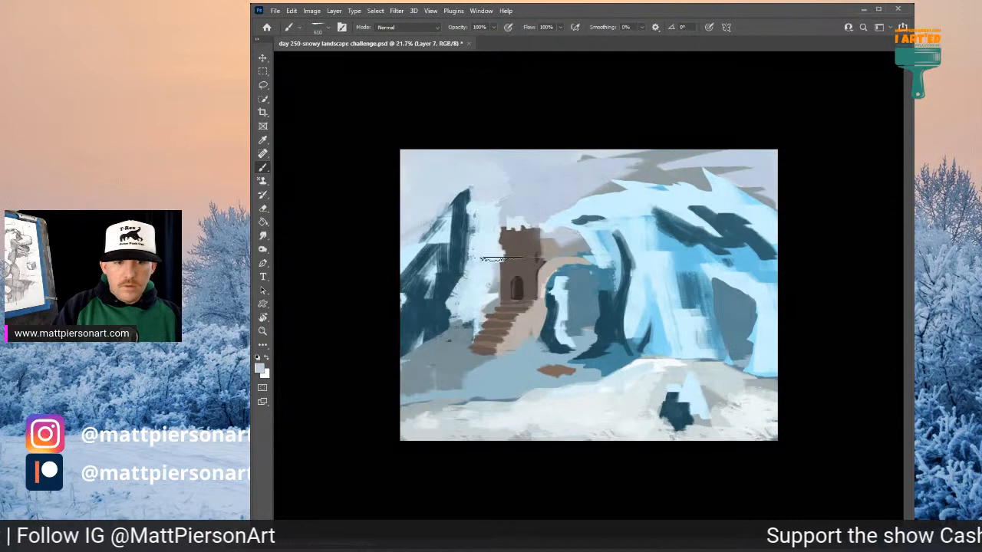
mouse_move(595, 222)
left_mouse_down()
mouse_move(633, 188)
mouse_move(721, 168)
left_mouse_up()
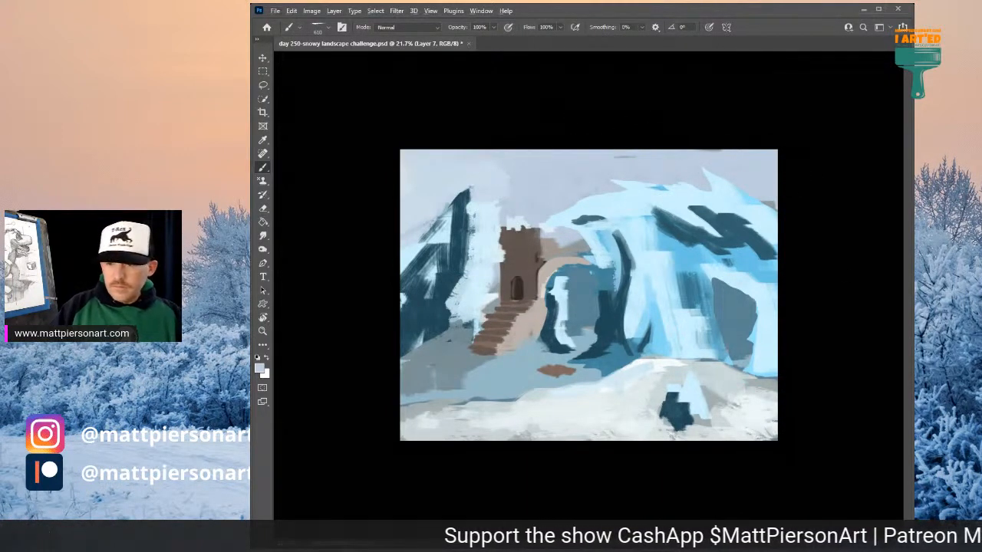
- Rework the ruined wall beside the tower with sampled color on Layer 12
key("ctrl+shift+alt+n")
left_click(544, 245, "alt")
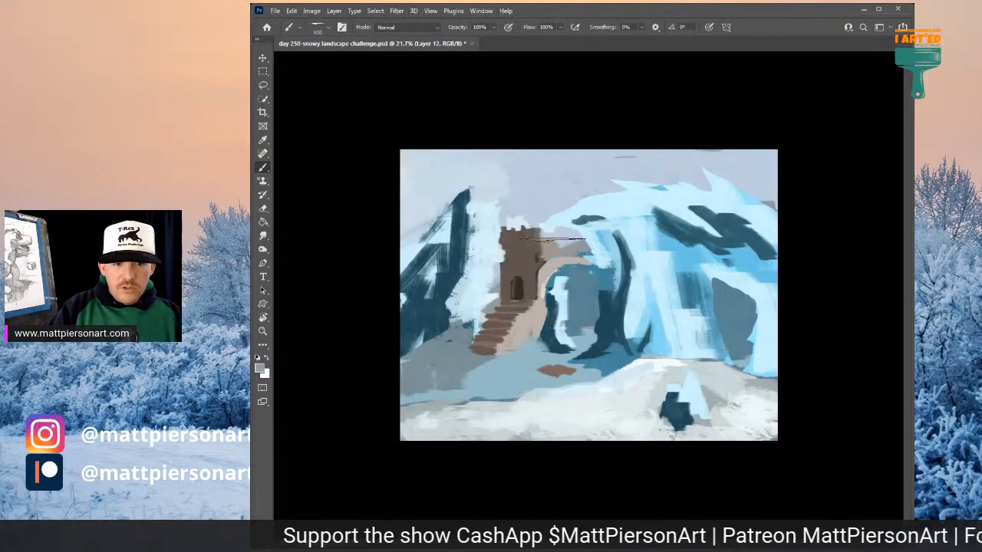
mouse_move(555, 233)
left_mouse_down()
mouse_move(554, 247)
mouse_move(548, 230)
mouse_move(578, 221)
mouse_move(574, 244)
mouse_move(597, 251)
mouse_move(580, 251)
left_mouse_up()
- Try broad grey and pale blue strokes down the ice column right of the arch, and undo them
left_click(574, 225, "alt")
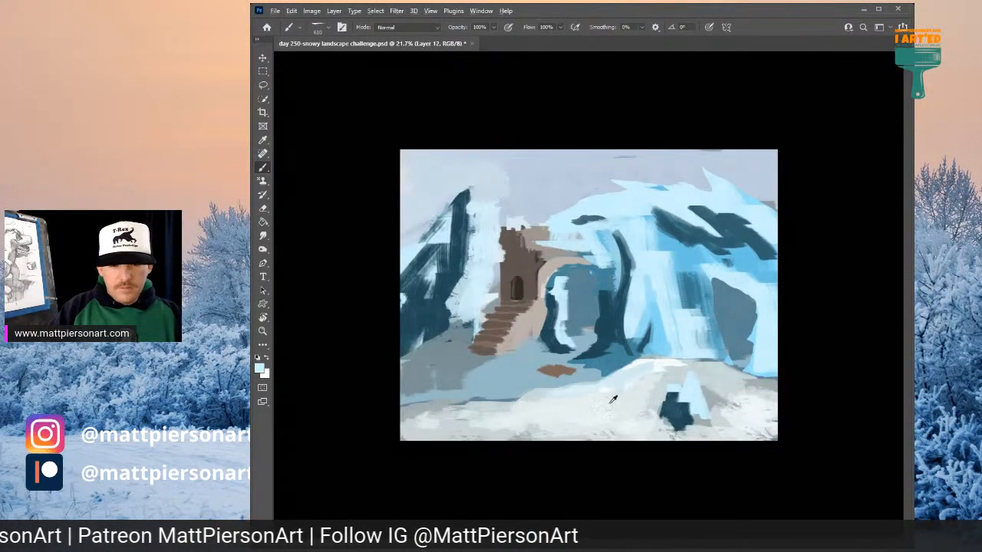
left_click(635, 290, "alt")
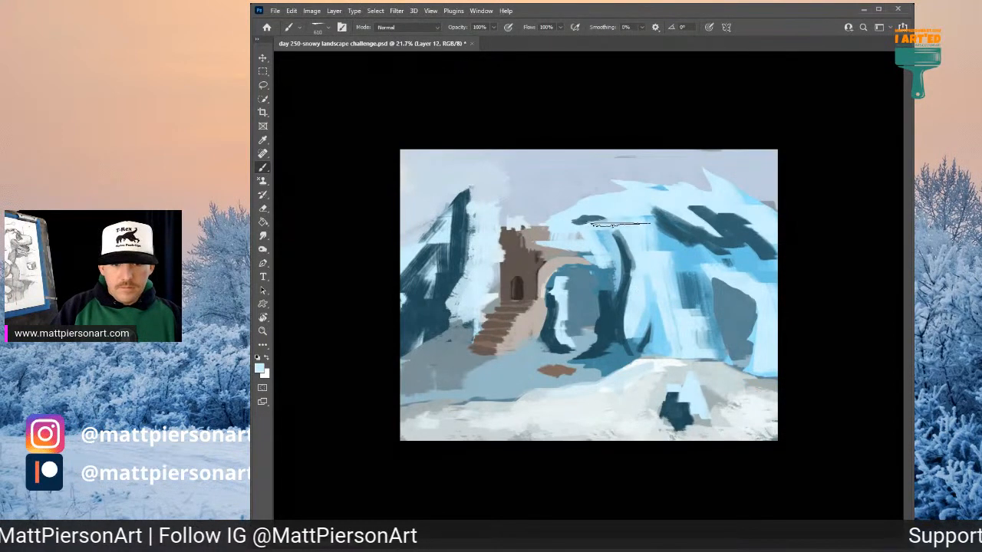
left_click_drag(634, 260, 641, 285)
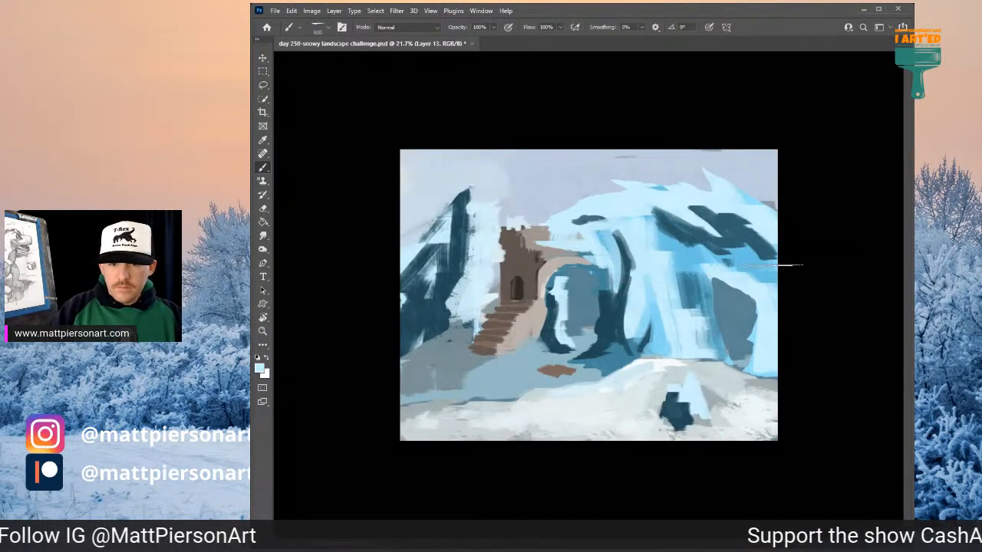
left_click(626, 244, "alt")
mouse_move(623, 227)
left_mouse_down()
mouse_move(634, 287)
mouse_move(645, 284)
mouse_move(648, 259)
mouse_move(674, 342)
left_mouse_up()
left_click(627, 220, "alt")
left_click_drag(669, 268, 690, 353)
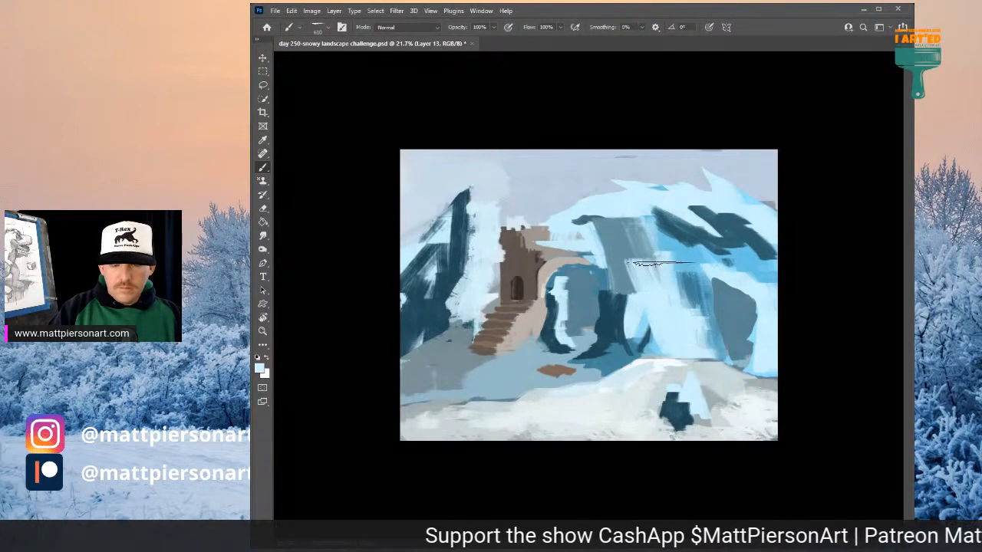
key("ctrl+z")
key("ctrl+z")
key("ctrl+z")
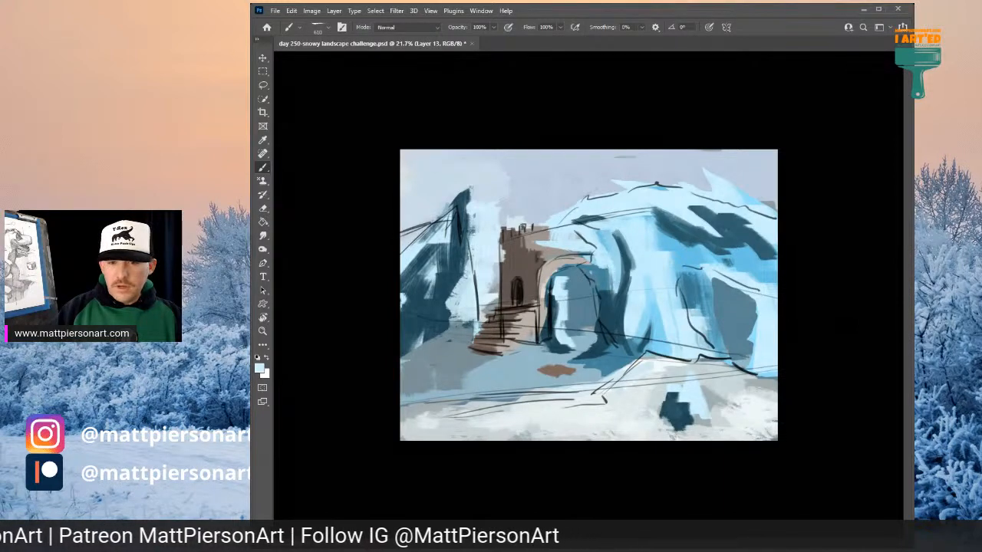
- Fill the large cave opening with sampled grey-blue and deepen the ice shadow beside the arch with sampled dark teal
left_click(724, 302, "alt")
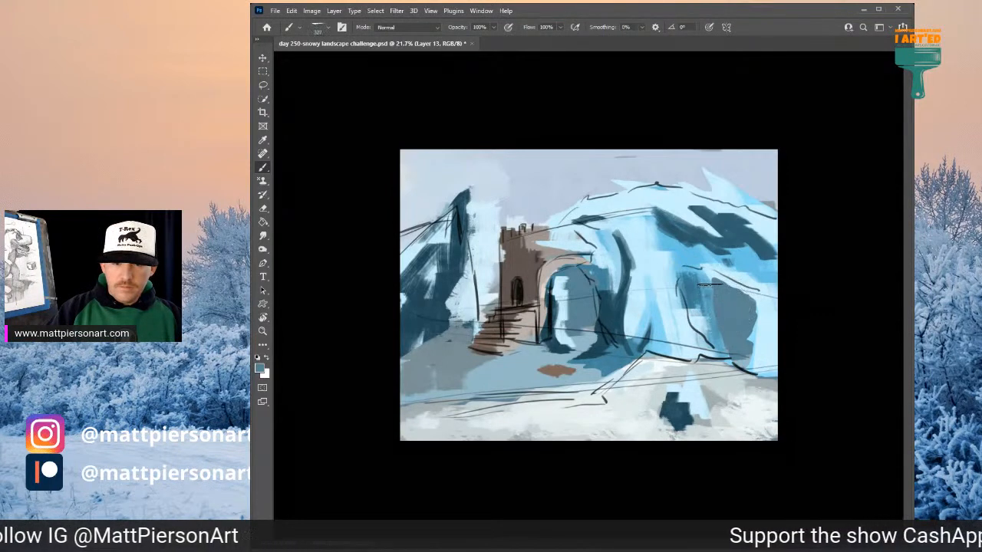
mouse_move(710, 299)
left_mouse_down()
mouse_move(686, 273)
mouse_move(740, 298)
mouse_move(739, 349)
mouse_move(746, 334)
mouse_move(708, 311)
mouse_move(691, 276)
mouse_move(706, 323)
mouse_move(729, 344)
mouse_move(690, 284)
left_mouse_up()
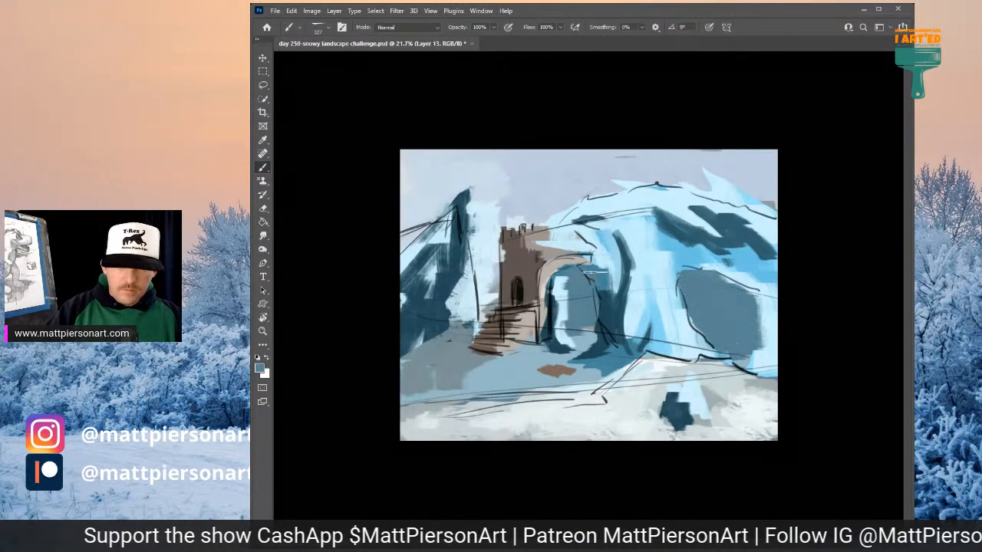
left_click(619, 299, "alt")
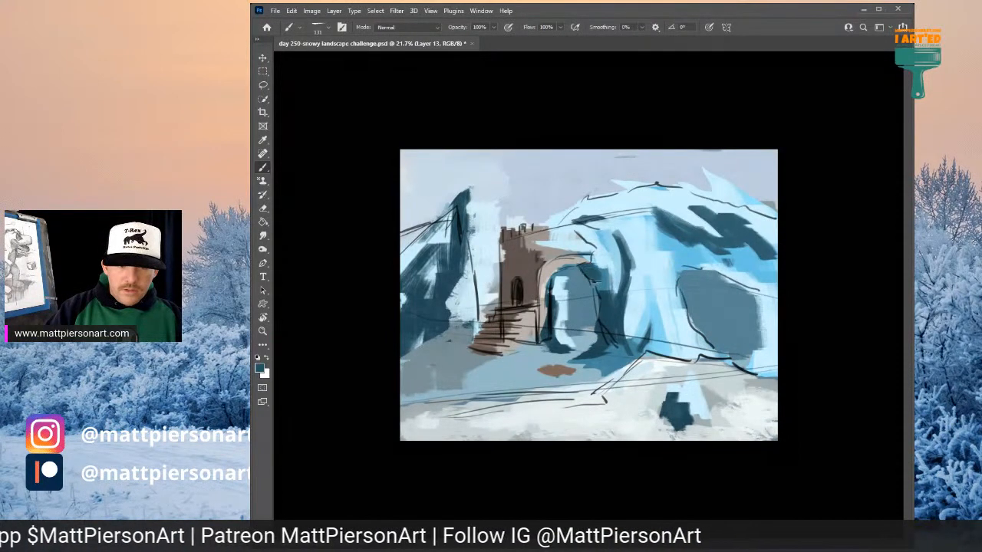
mouse_move(606, 270)
left_mouse_down()
mouse_move(617, 292)
mouse_move(619, 344)
left_mouse_up()
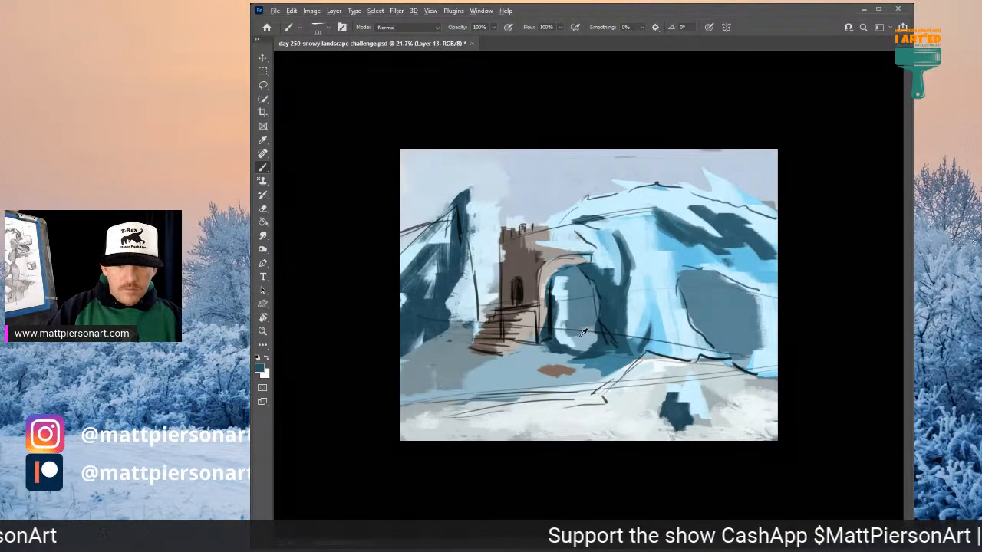
- Paint a yellow-green patch of ground below the arch and block sampled blue into the arch and cave openings
left_click(729, 232, "alt")
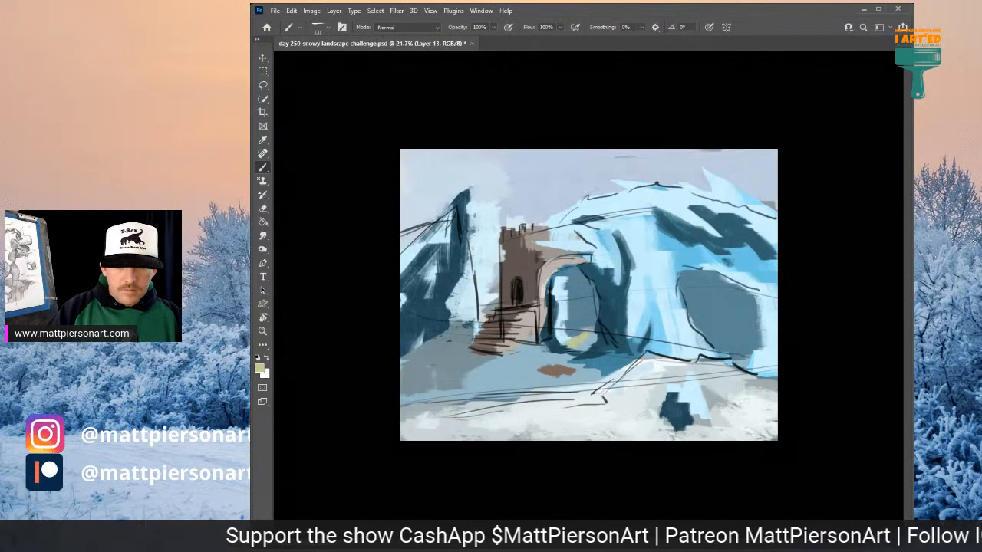
mouse_move(549, 356)
left_mouse_down()
mouse_move(575, 342)
mouse_move(518, 373)
mouse_move(571, 342)
mouse_move(530, 357)
mouse_move(552, 346)
mouse_move(533, 353)
mouse_move(544, 366)
mouse_move(540, 382)
mouse_move(568, 372)
mouse_move(503, 379)
mouse_move(520, 359)
mouse_move(537, 373)
mouse_move(560, 365)
mouse_move(571, 382)
mouse_move(584, 337)
left_mouse_up()
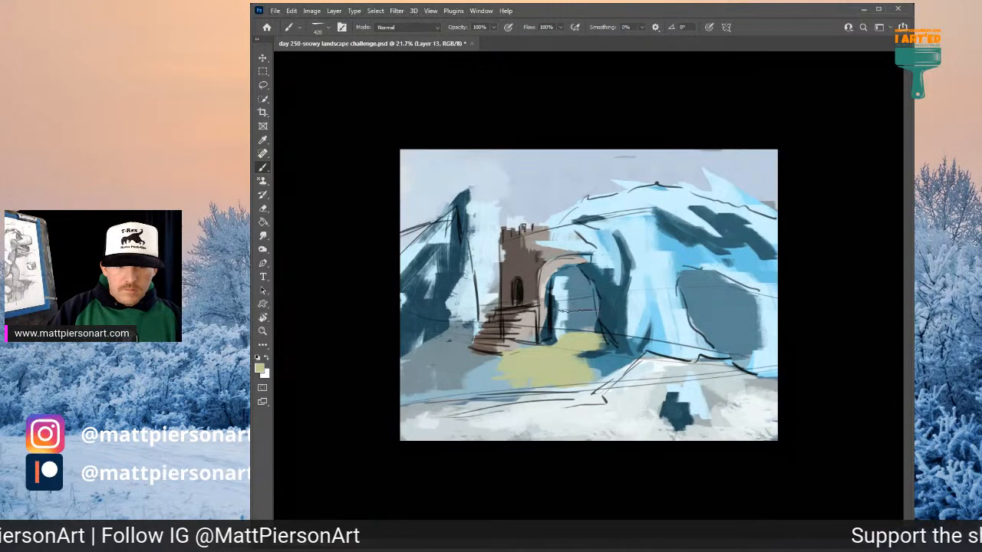
left_click(589, 309, "alt")
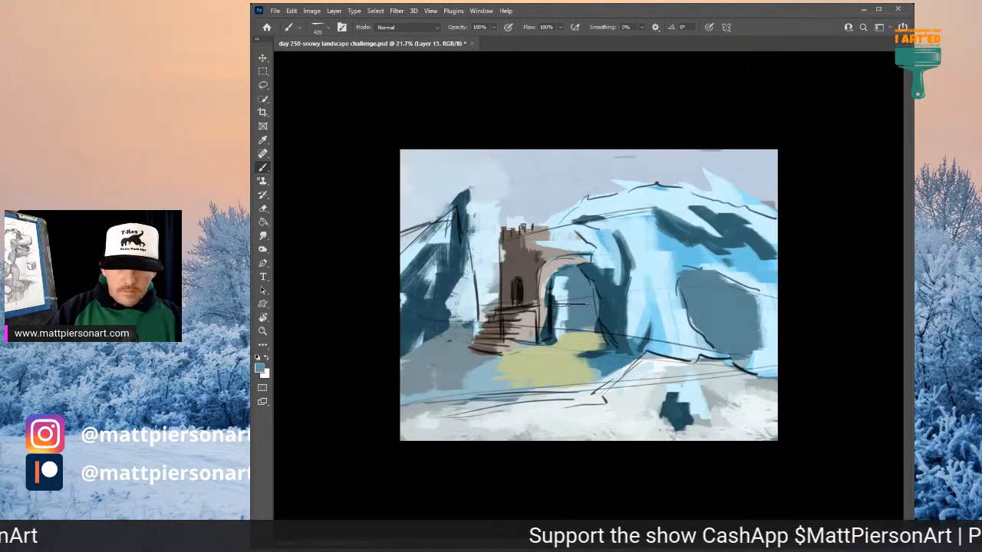
mouse_move(574, 309)
left_mouse_down()
mouse_move(577, 322)
mouse_move(587, 309)
left_mouse_up()
mouse_move(707, 287)
left_mouse_down()
mouse_move(732, 328)
mouse_move(741, 315)
mouse_move(744, 324)
mouse_move(738, 302)
mouse_move(749, 302)
mouse_move(789, 355)
mouse_move(734, 336)
mouse_move(770, 355)
mouse_move(719, 315)
left_mouse_up()
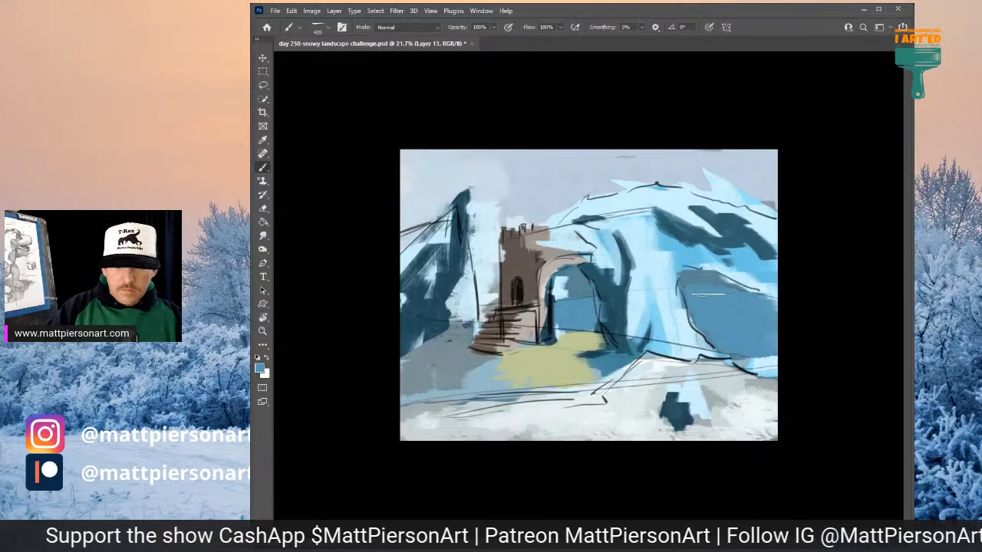
- Try broad sampled lavender strokes over the ruined wall and through the arch, and undo them
left_click(560, 181, "alt")
mouse_move(566, 200)
left_mouse_down()
mouse_move(563, 264)
mouse_move(562, 230)
mouse_move(551, 220)
mouse_move(555, 298)
mouse_move(565, 264)
mouse_move(590, 280)
left_mouse_up()
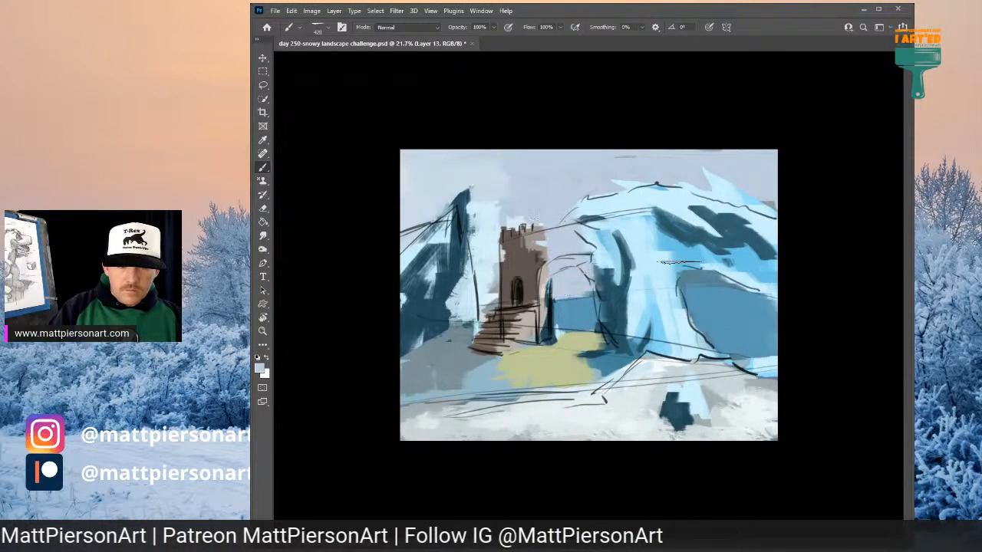
key("ctrl+z")
key("ctrl+z")
- Paint lavender sky into the upper part of the arch and cave openings with a smaller brush
right_click(575, 284, "alt")
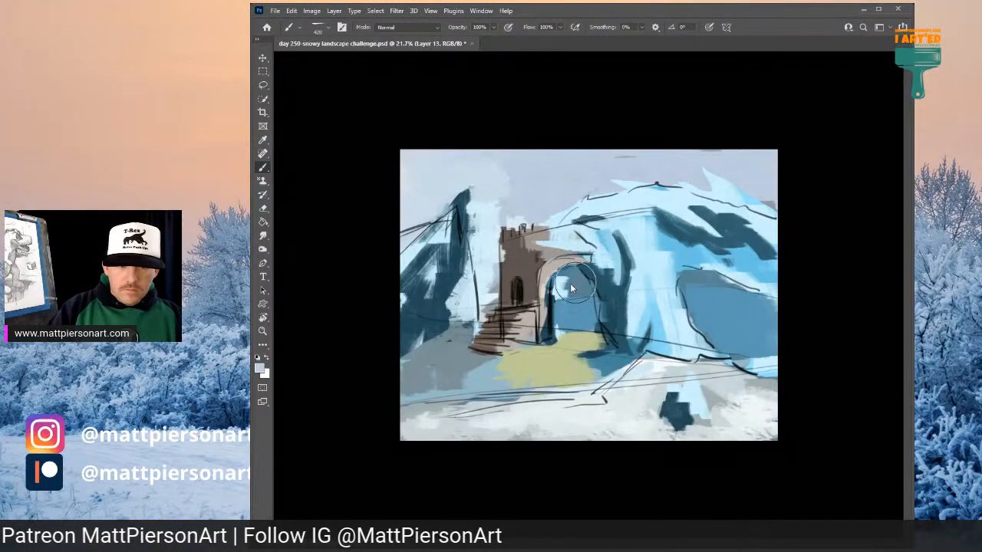
mouse_move(557, 293)
left_mouse_down()
mouse_move(567, 267)
mouse_move(572, 292)
left_mouse_up()
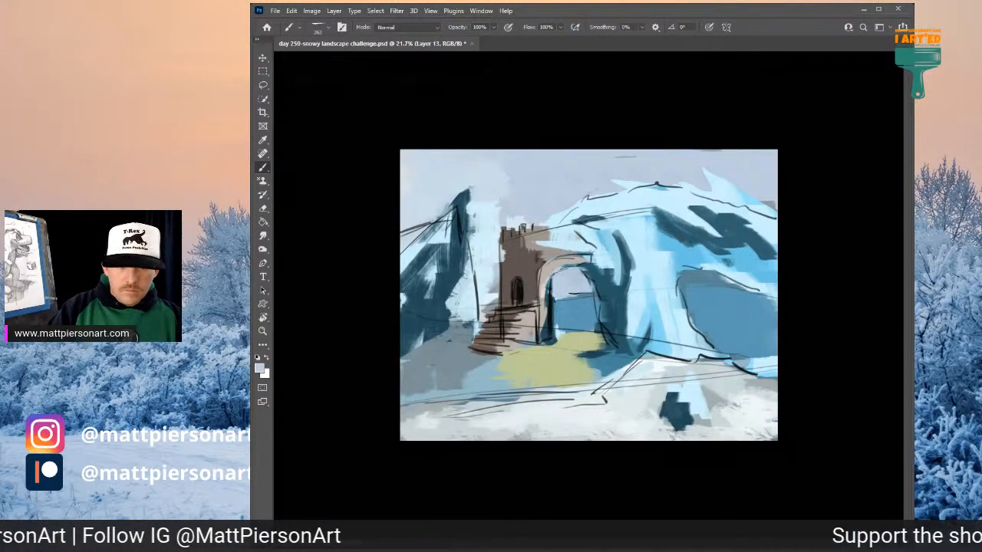
mouse_move(679, 282)
left_mouse_down()
mouse_move(724, 277)
mouse_move(690, 275)
mouse_move(695, 285)
left_mouse_up()
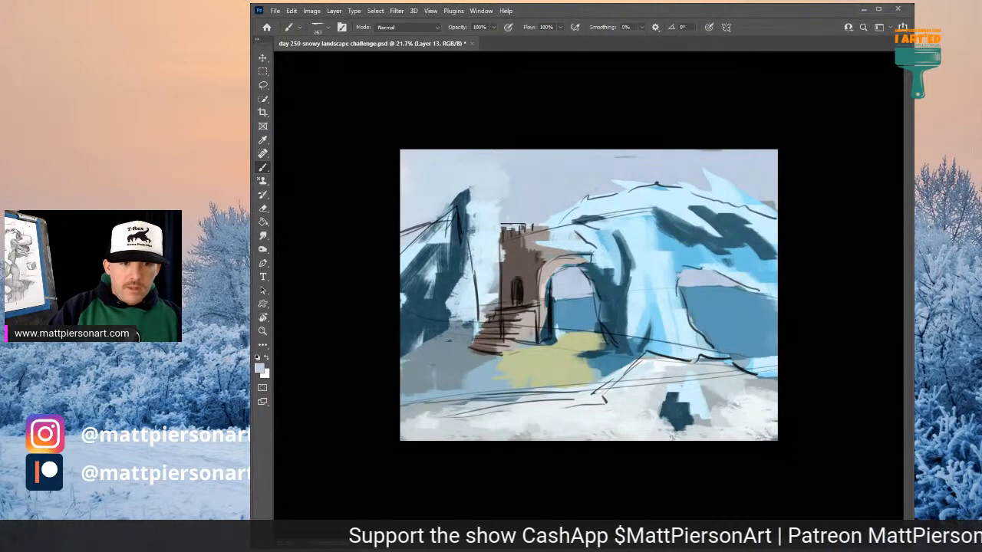
- Trim the ice peak's tip with lavender sky and clear the gap between the peak and the tower
mouse_move(500, 199)
left_mouse_down()
mouse_move(487, 237)
mouse_move(484, 194)
mouse_move(482, 239)
mouse_move(477, 211)
mouse_move(460, 201)
mouse_move(439, 200)
mouse_move(392, 233)
left_mouse_up()
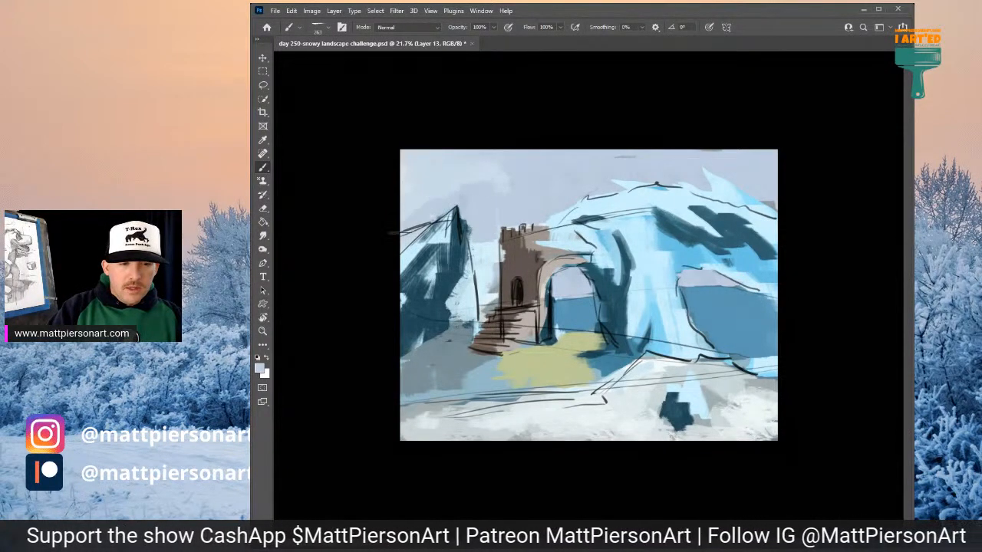
key("bracketleft")
key("bracketleft")
key("bracketleft")
key("bracketleft")
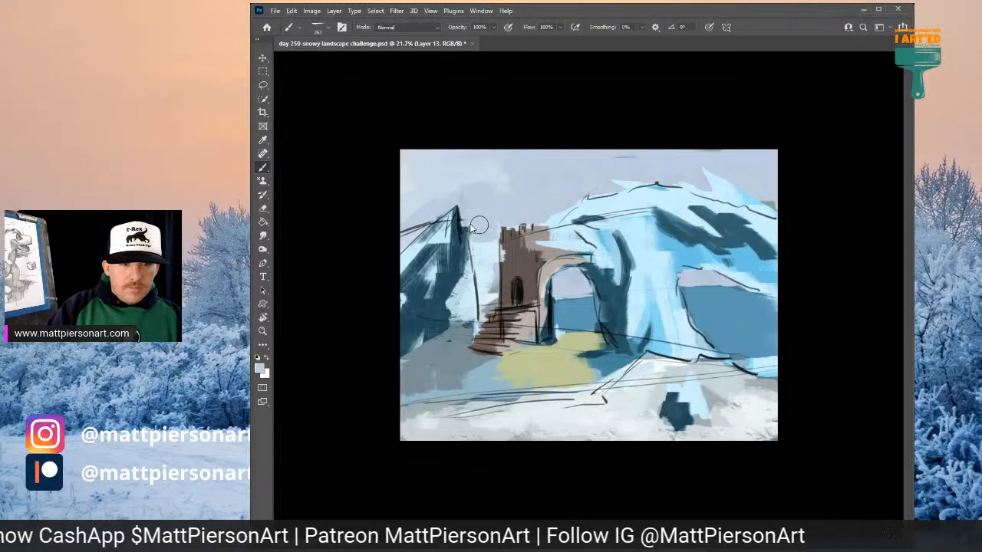
left_click_drag(473, 234, 486, 298)
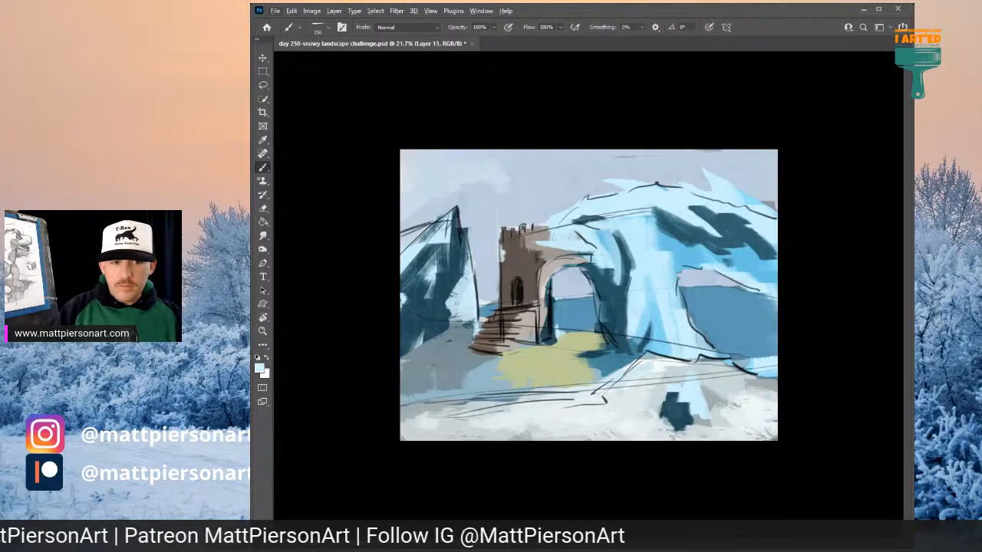
- On a new layer, lasso jagged snow shapes across the foreground, brush them with pale blue and remove the selection
left_click(263, 71)
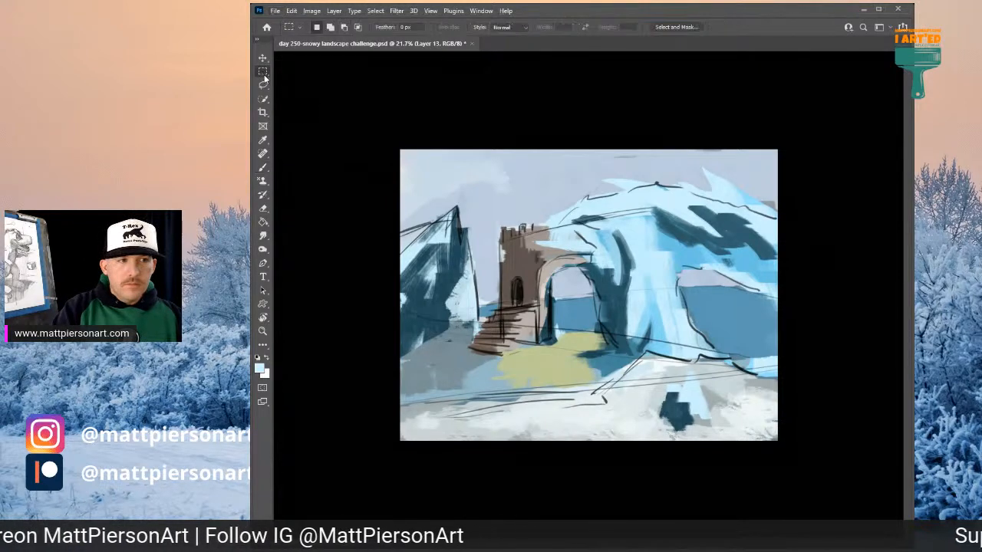
left_click(263, 85)
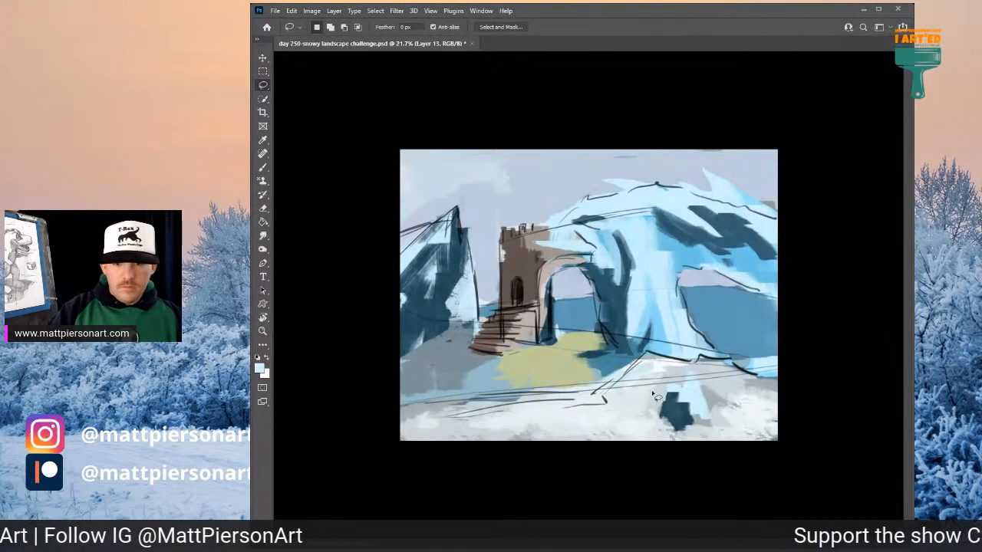
key("ctrl+shift+alt+n")
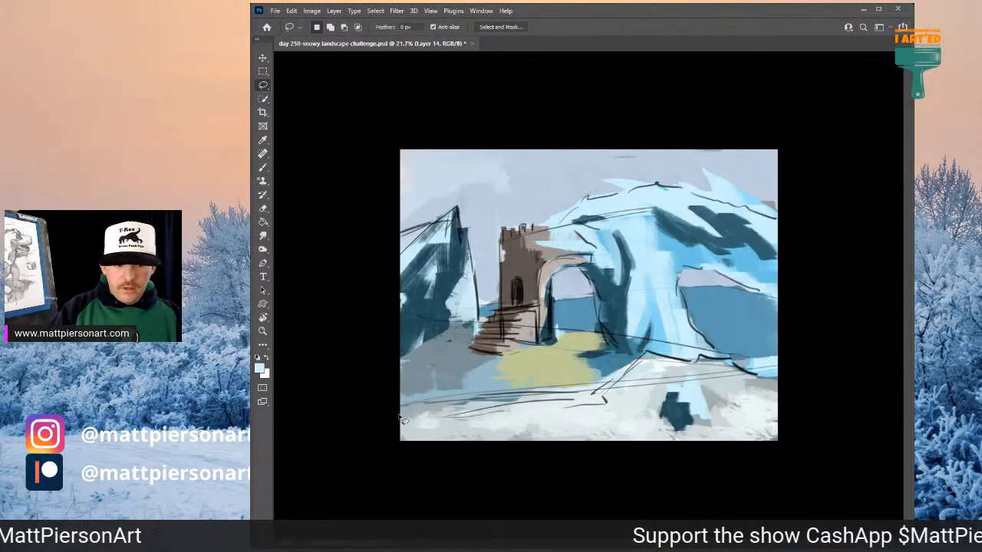
mouse_move(400, 416)
left_mouse_down()
mouse_move(424, 404)
mouse_move(494, 422)
mouse_move(596, 420)
mouse_move(614, 399)
mouse_move(664, 426)
mouse_move(727, 420)
mouse_move(799, 437)
left_mouse_up()
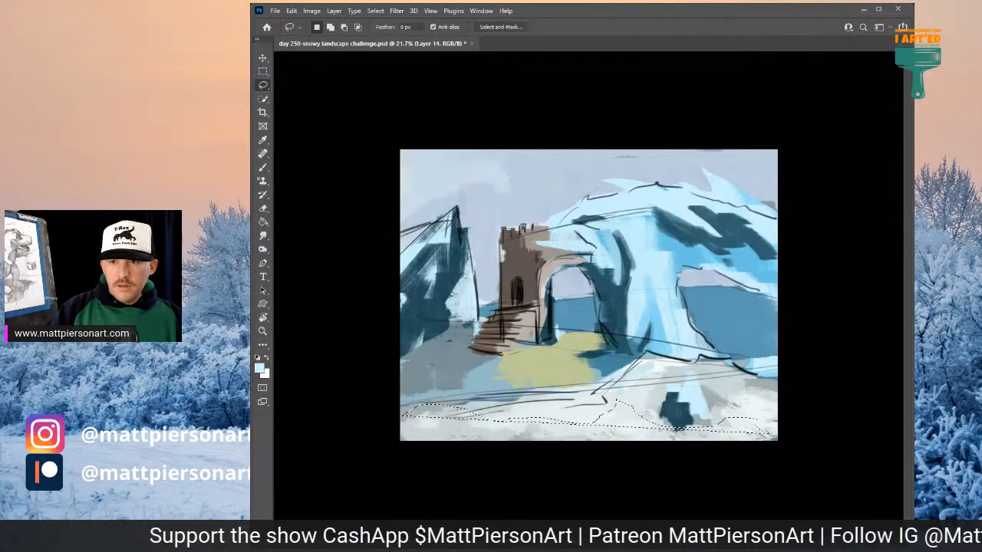
key("b")
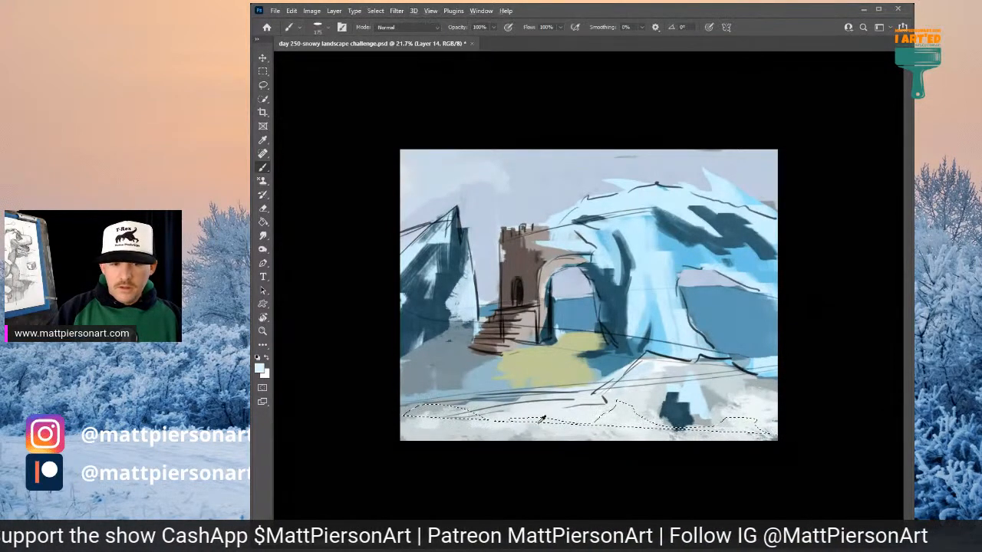
right_click(532, 426, "alt")
left_click_drag(427, 406, 591, 421)
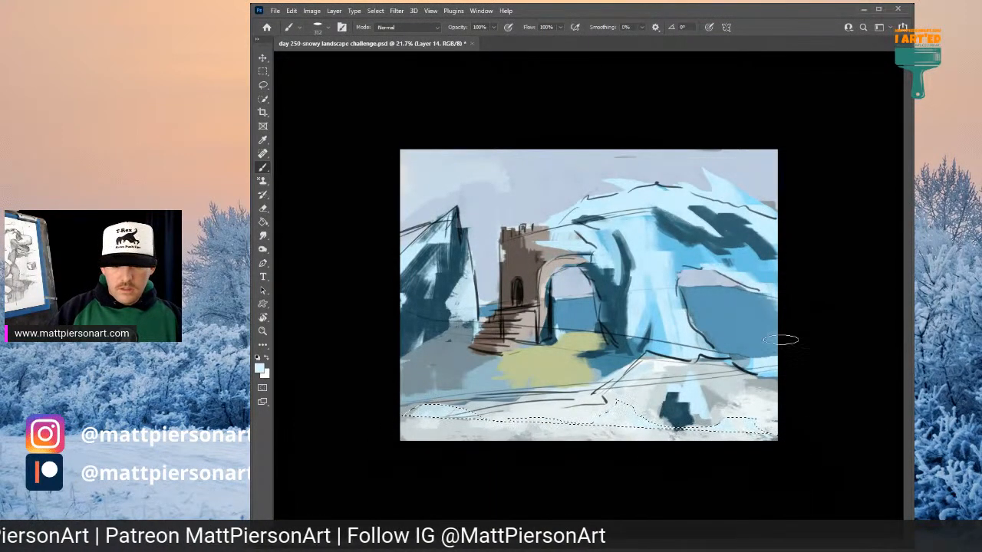
key("ctrl+d")
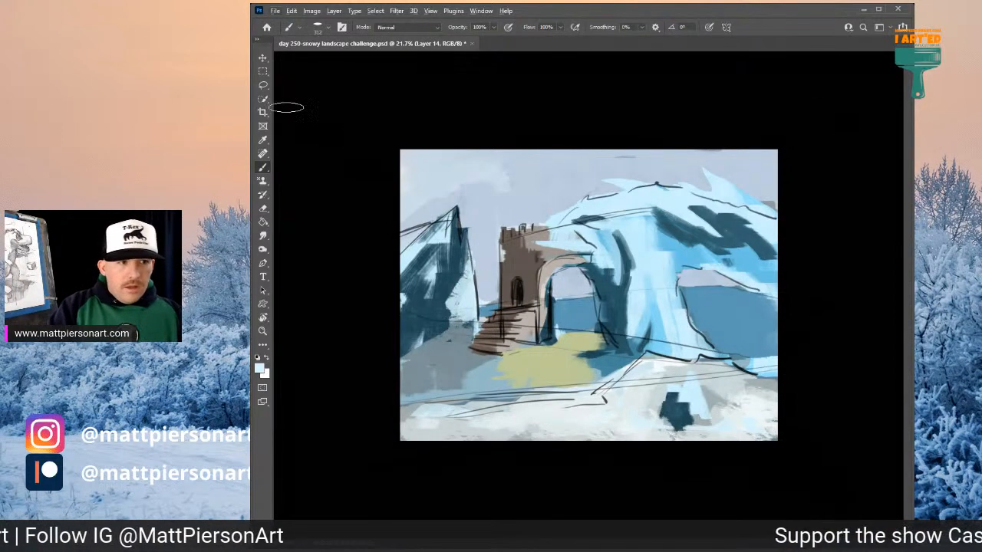
- Lasso the lit face of the ice peak beside the tower, fill it with light blue strokes and clear the selection
left_click(262, 84)
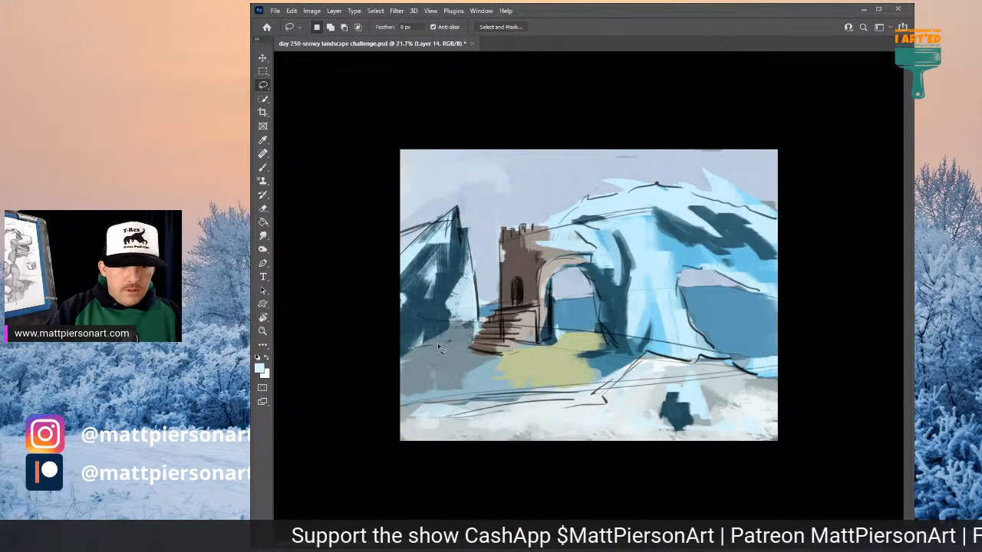
mouse_move(475, 335)
left_mouse_down()
mouse_move(467, 230)
mouse_move(438, 286)
mouse_move(453, 290)
mouse_move(447, 301)
mouse_move(413, 316)
mouse_move(421, 324)
mouse_move(402, 351)
left_mouse_up()
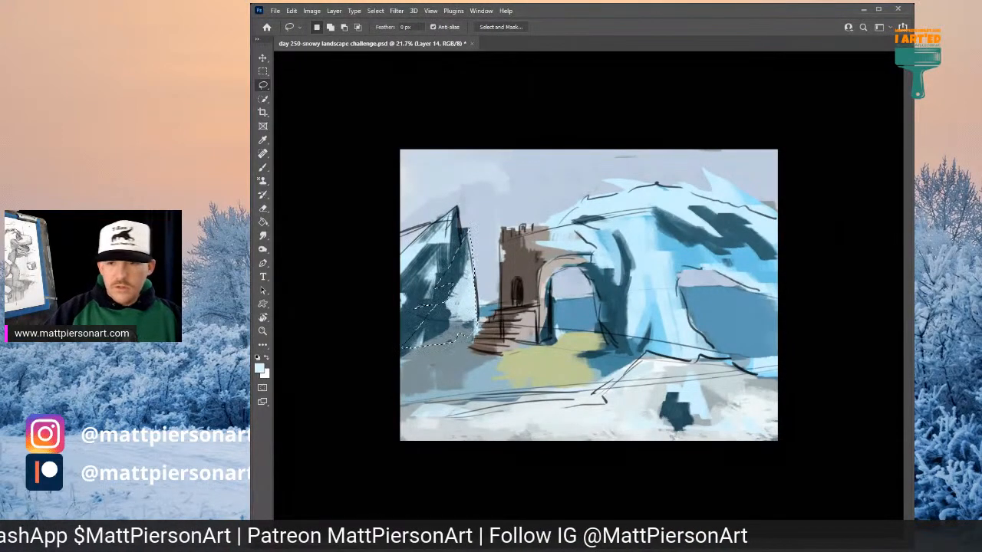
key("b")
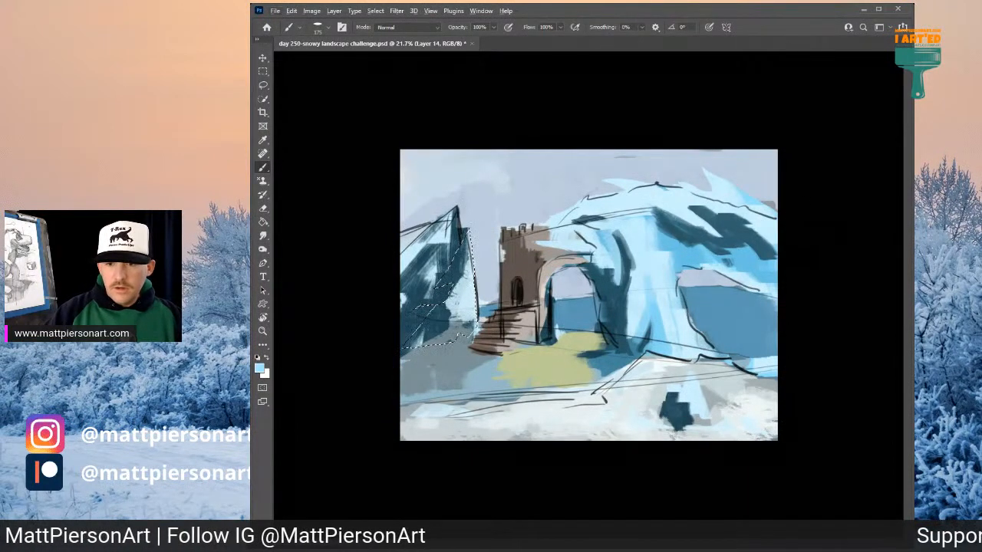
key("bracketright")
key("bracketright")
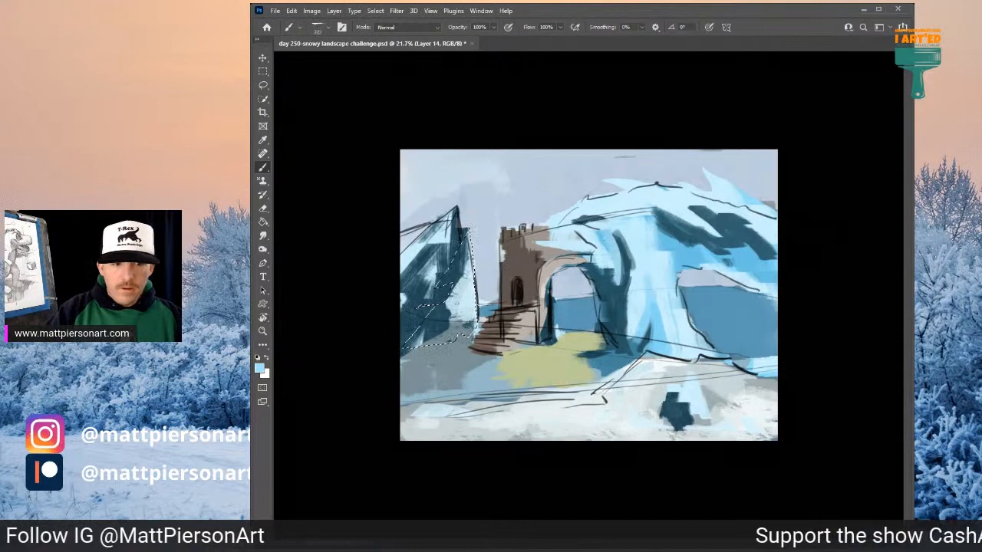
mouse_move(464, 242)
left_mouse_down()
mouse_move(413, 377)
mouse_move(472, 233)
mouse_move(448, 375)
left_mouse_up()
left_click_drag(463, 272, 434, 345)
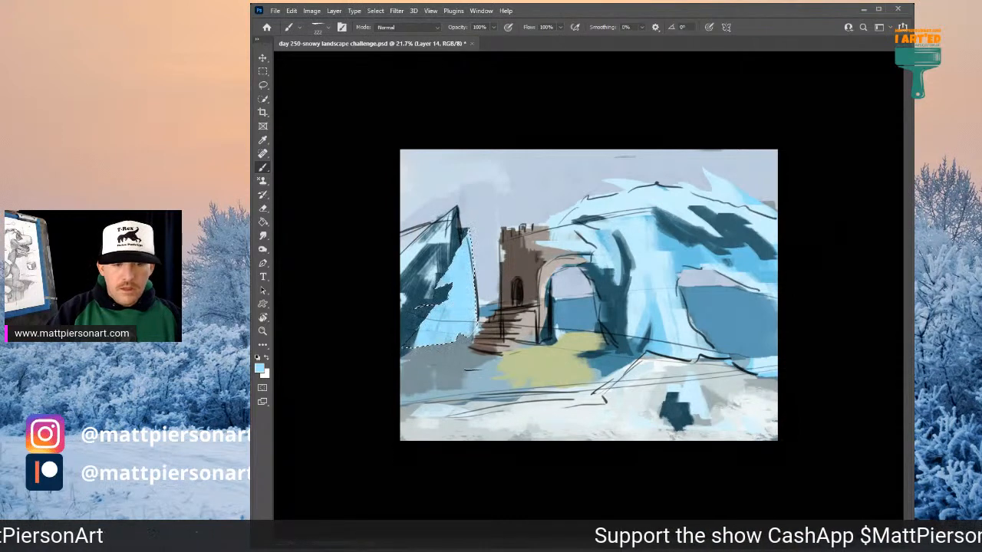
key("Return")
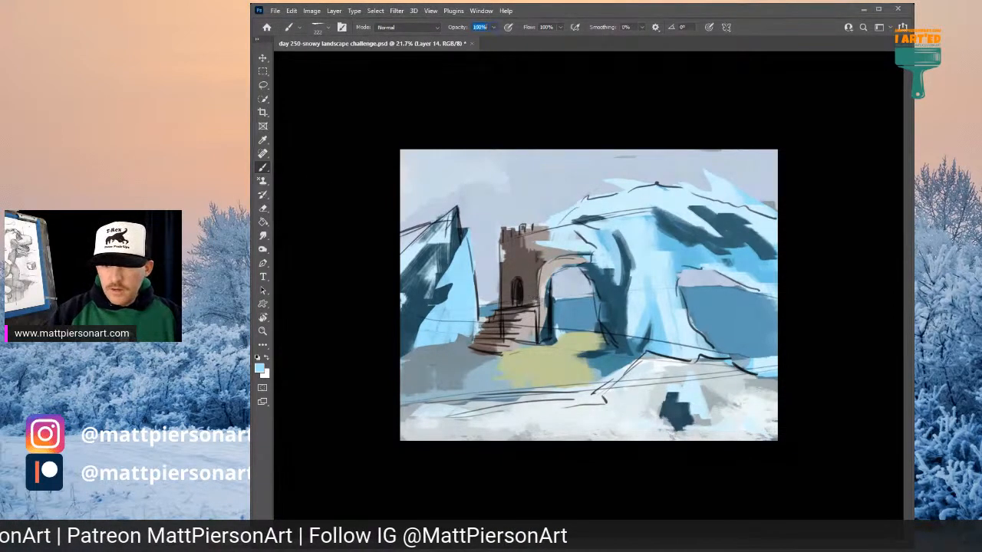
- Hide the black sketch lines and paint a dark brown shadow on an upper stair with color sampled from the doorway
key("ctrl+plus")
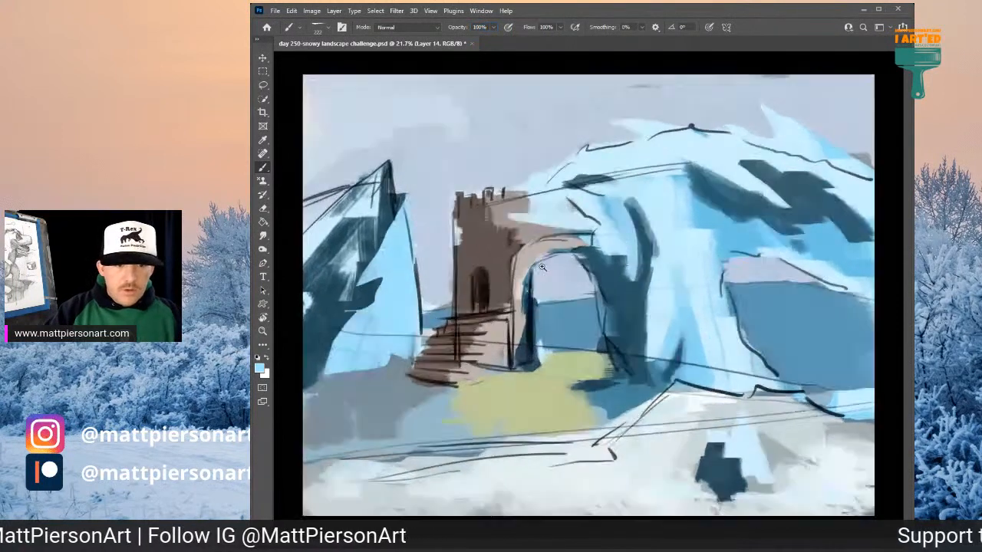
left_click_drag(542, 267, 552, 267)
key("d")
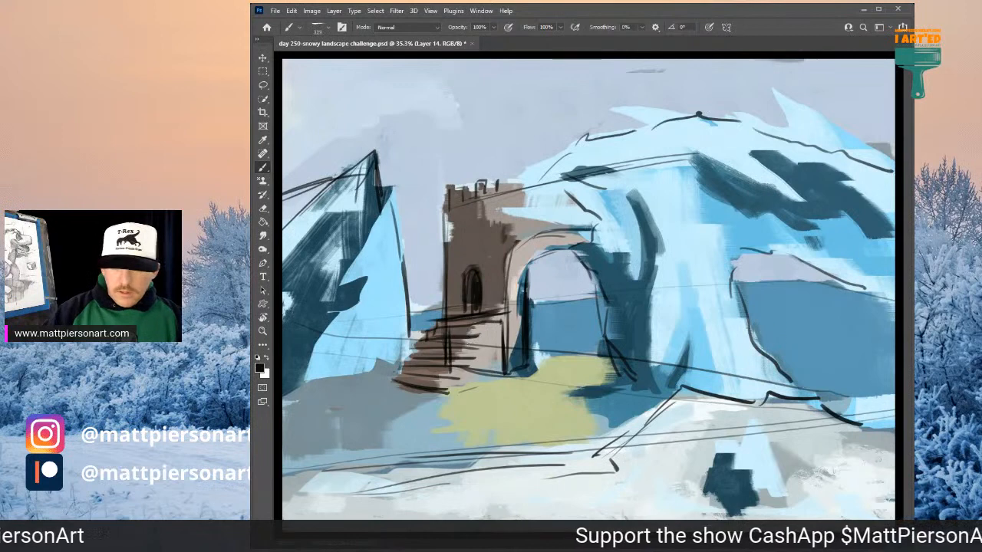
key("ctrl+comma")
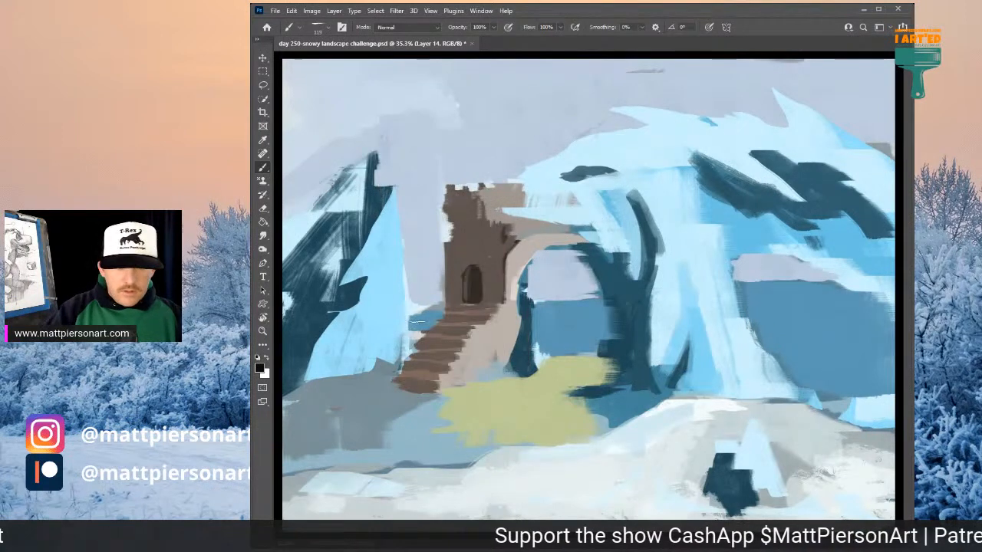
left_click(464, 331)
left_click(472, 296, "alt")
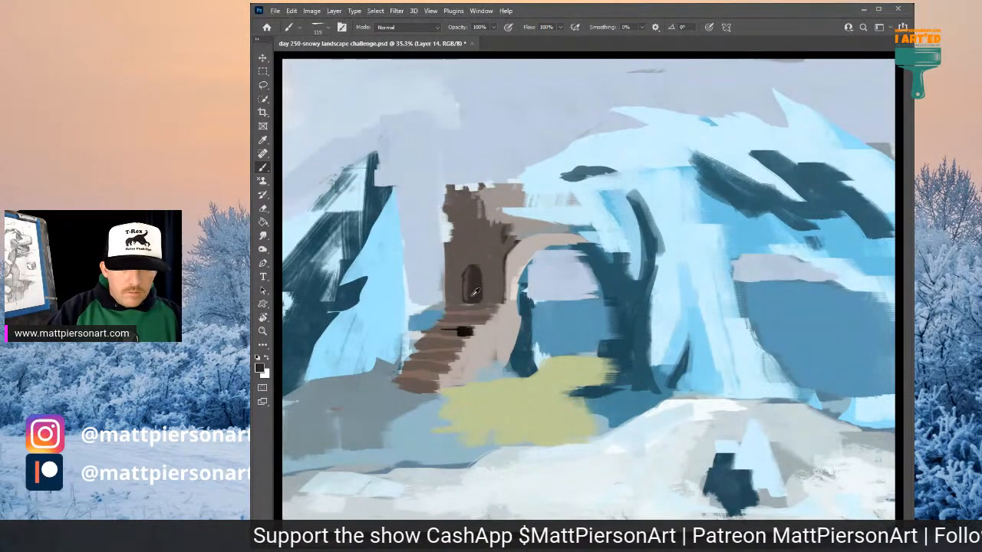
left_click_drag(471, 328, 458, 332)
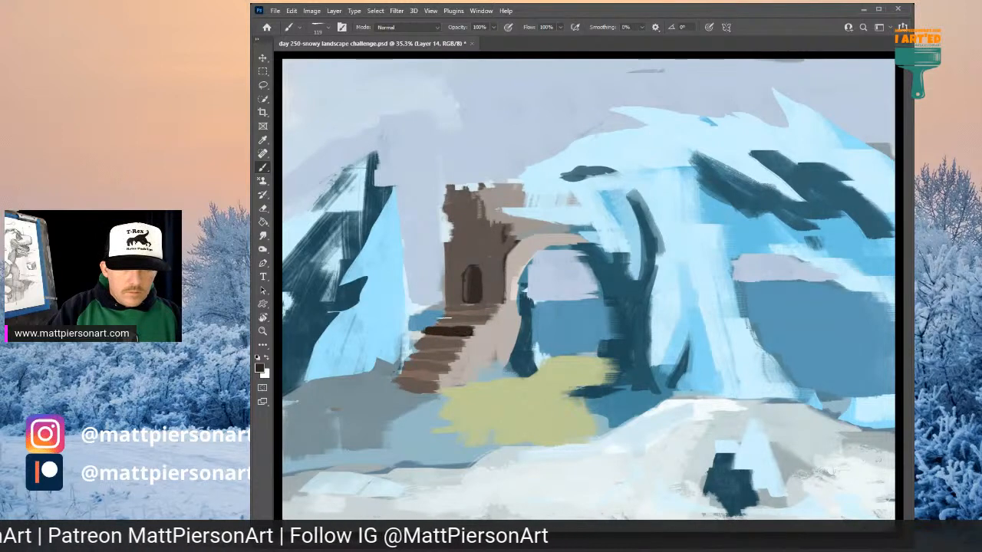
- Paint dark brown shadows down the tower's outer edge and around its doorway, undoing the last strokes over the door
mouse_move(444, 318)
left_mouse_down()
mouse_move(480, 322)
mouse_move(452, 311)
mouse_move(448, 241)
mouse_move(442, 276)
mouse_move(455, 247)
mouse_move(444, 261)
mouse_move(475, 256)
left_mouse_up()
left_click_drag(488, 260, 487, 288)
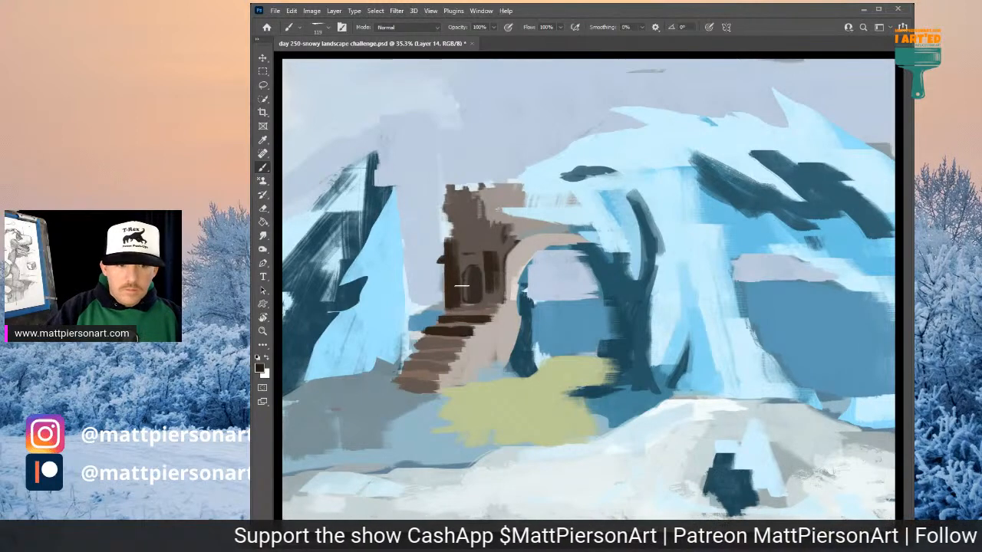
mouse_move(460, 249)
left_mouse_down()
mouse_move(465, 306)
mouse_move(470, 250)
mouse_move(473, 293)
mouse_move(475, 251)
mouse_move(476, 294)
mouse_move(480, 268)
mouse_move(489, 302)
left_mouse_up()
key("ctrl+z")
key("ctrl+z")
key("ctrl+z")
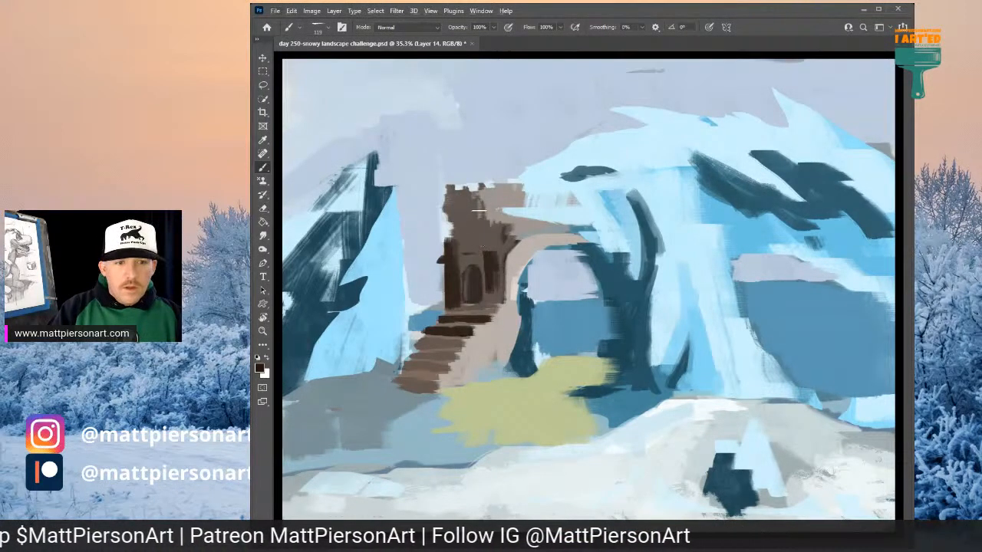
- Undo the dark tower stroke, then paint the tan stair wall beneath the arch with color sampled from it
left_click_drag(479, 213, 482, 254)
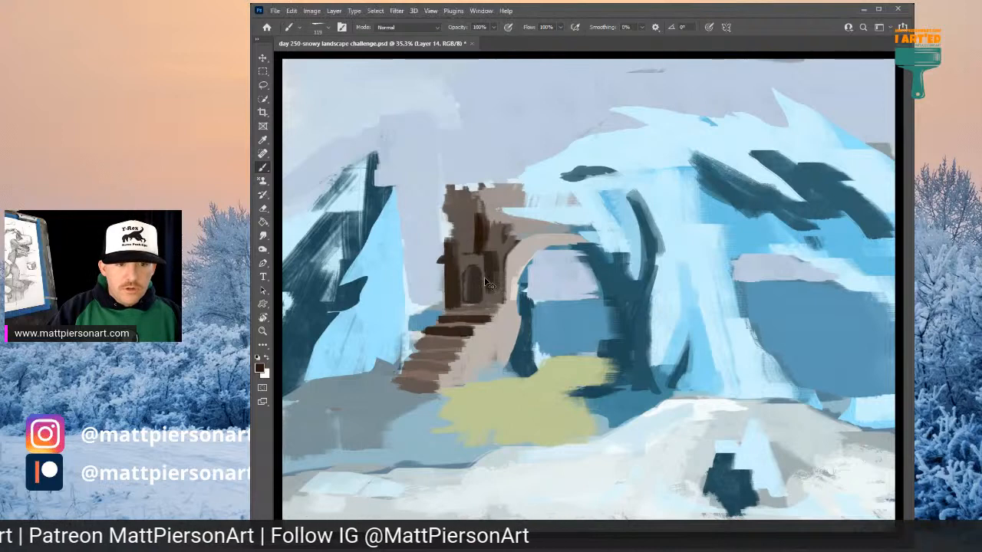
key("ctrl+z")
left_click(512, 273, "alt")
left_click_drag(516, 278, 511, 338)
mouse_move(522, 278)
left_mouse_down()
mouse_move(510, 362)
mouse_move(452, 344)
left_mouse_up()
- Sample dark brown from the upper stairs and paint shadows across the lower stair treads
left_click(529, 315, "alt")
left_click(464, 333, "alt")
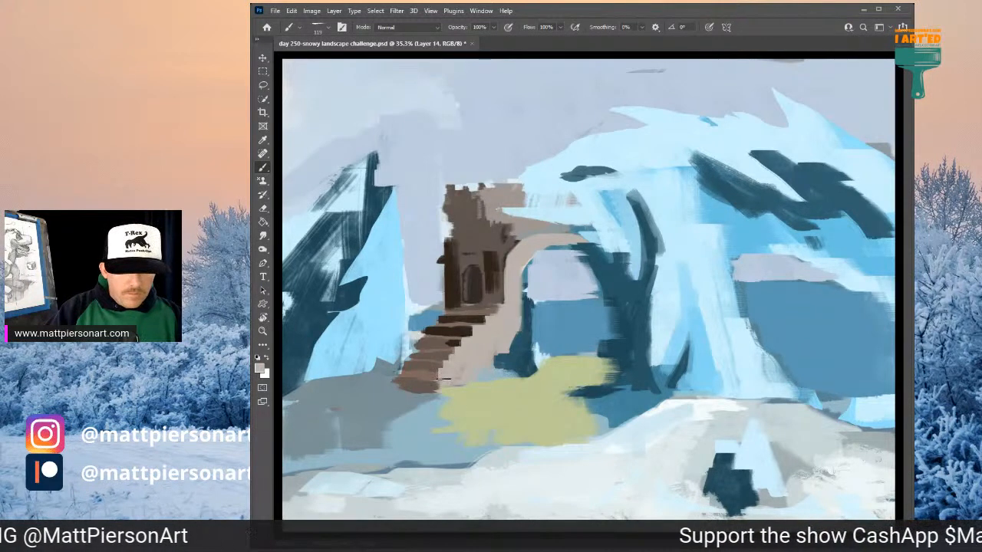
left_click(455, 339, "alt")
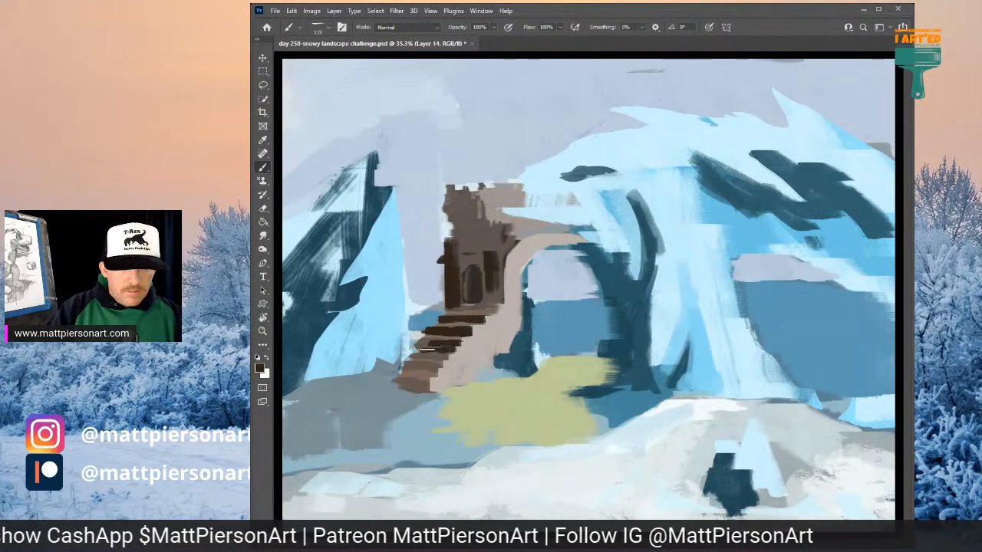
left_click_drag(427, 350, 432, 336)
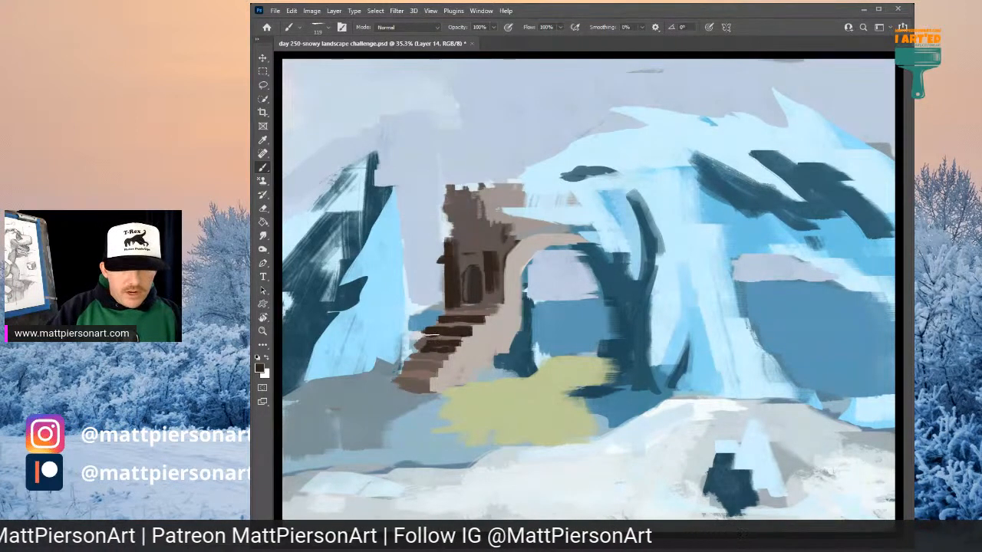
- Paint a dark teal rock at the foot of the stairs with color sampled from the ice peak's shadow side
mouse_move(400, 338)
left_mouse_down()
mouse_move(409, 367)
mouse_move(394, 329)
mouse_move(420, 384)
mouse_move(389, 367)
mouse_move(422, 368)
mouse_move(394, 365)
mouse_move(403, 347)
mouse_move(405, 371)
mouse_move(398, 325)
mouse_move(377, 373)
mouse_move(407, 369)
left_mouse_up()
left_click(307, 319, "alt")
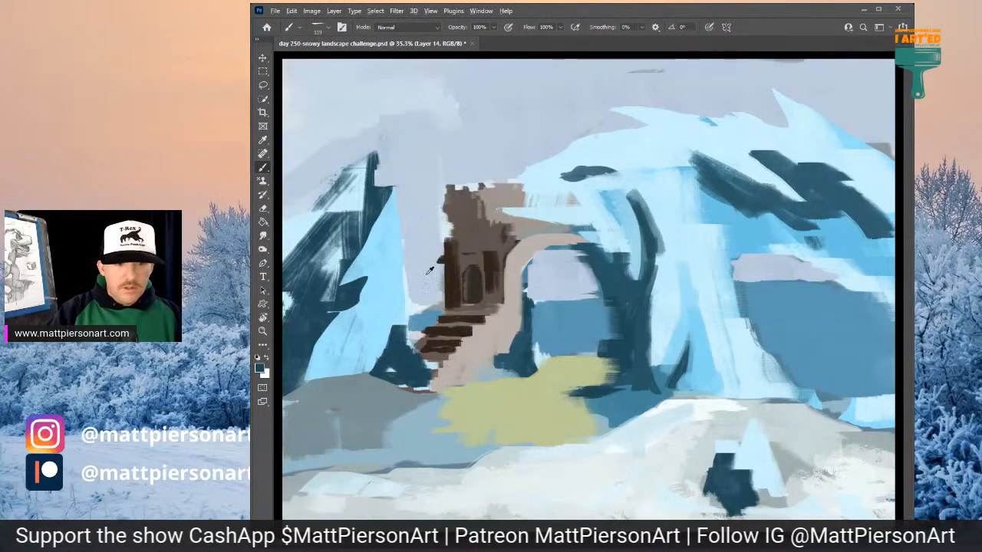
left_click_drag(720, 287, 648, 288)
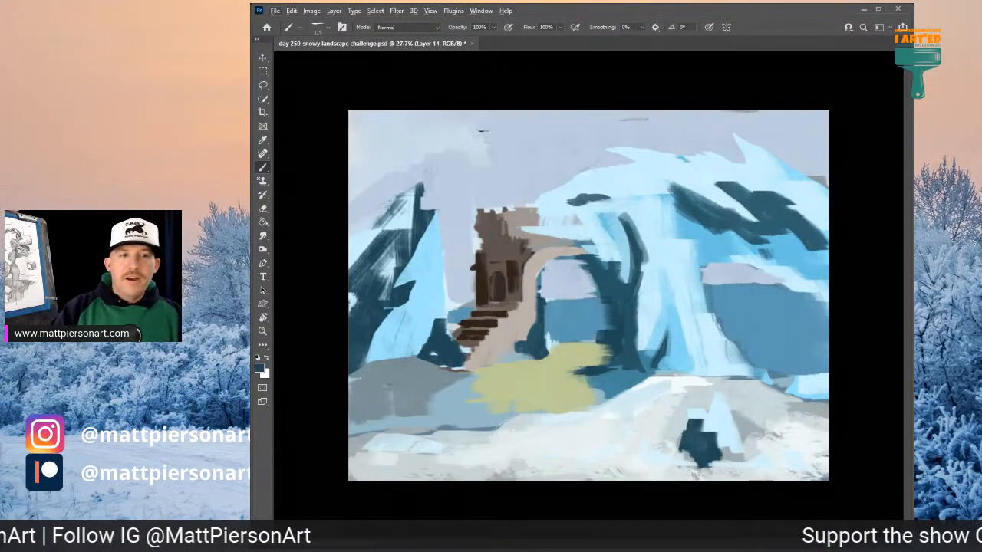
mouse_move(507, 153)
left_mouse_down()
mouse_move(546, 152)
mouse_move(552, 198)
mouse_move(527, 154)
left_mouse_up()
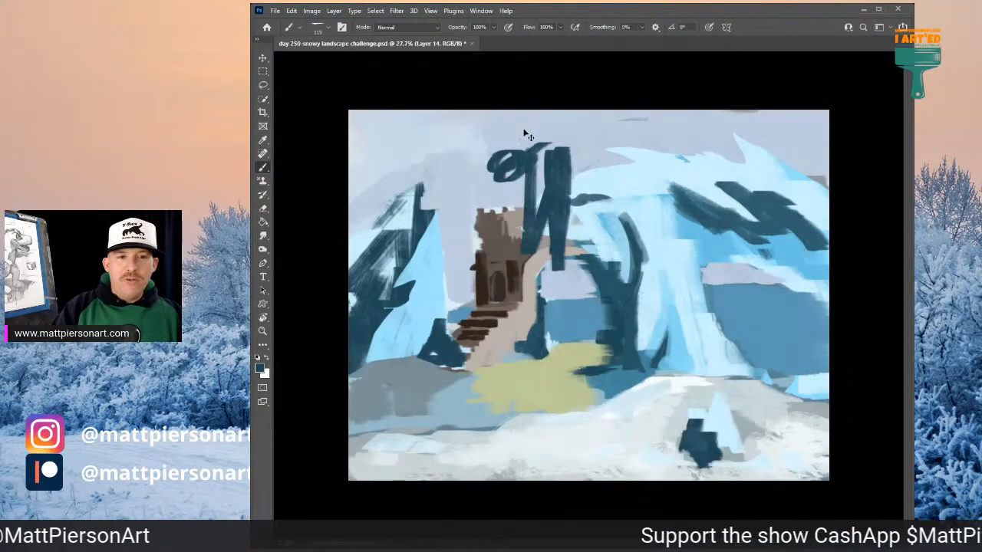
key("ctrl+z")
key("ctrl+z")
- On a new layer, lasso the shaded inner face of the ice arch, brush it with muted blue strokes and clear the selection
mouse_move(670, 289)
left_mouse_down()
mouse_move(646, 290)
mouse_move(663, 290)
left_mouse_up()
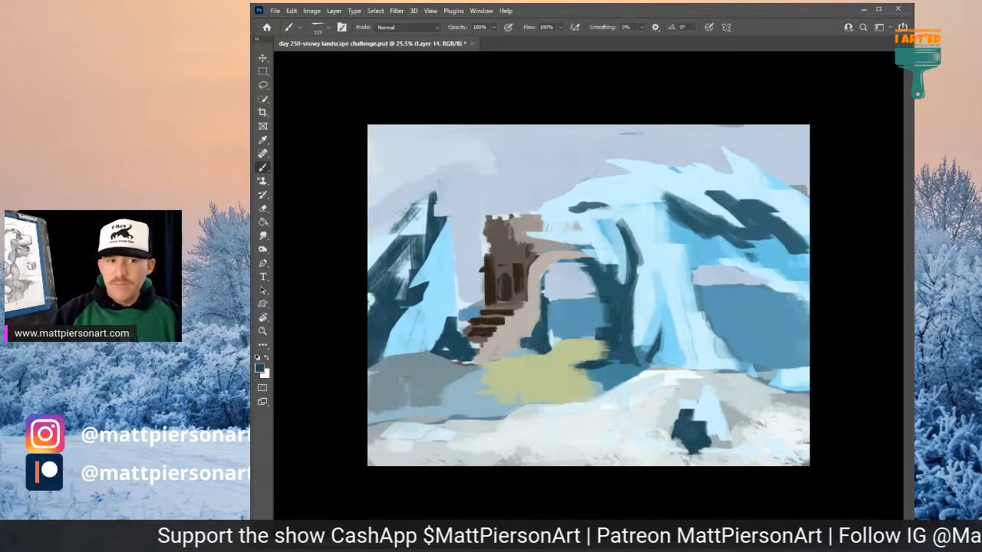
left_click(264, 85)
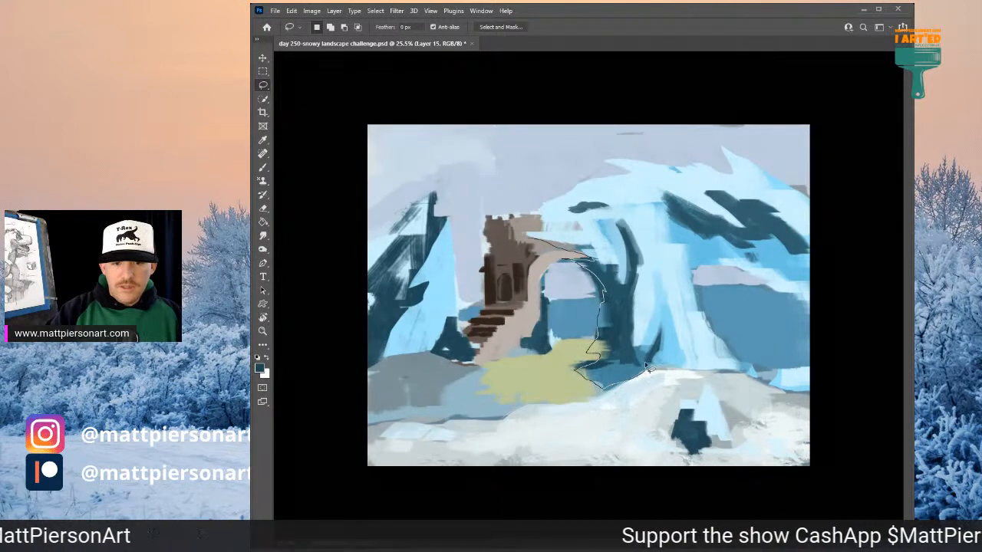
mouse_move(646, 365)
left_mouse_down()
mouse_move(643, 338)
mouse_move(658, 266)
left_mouse_up()
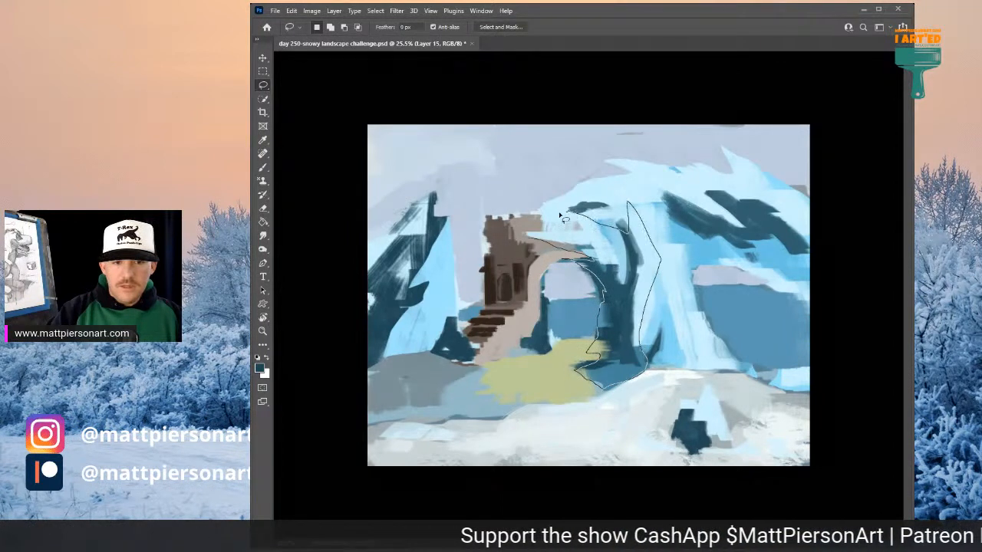
left_click_drag(533, 240, 535, 240)
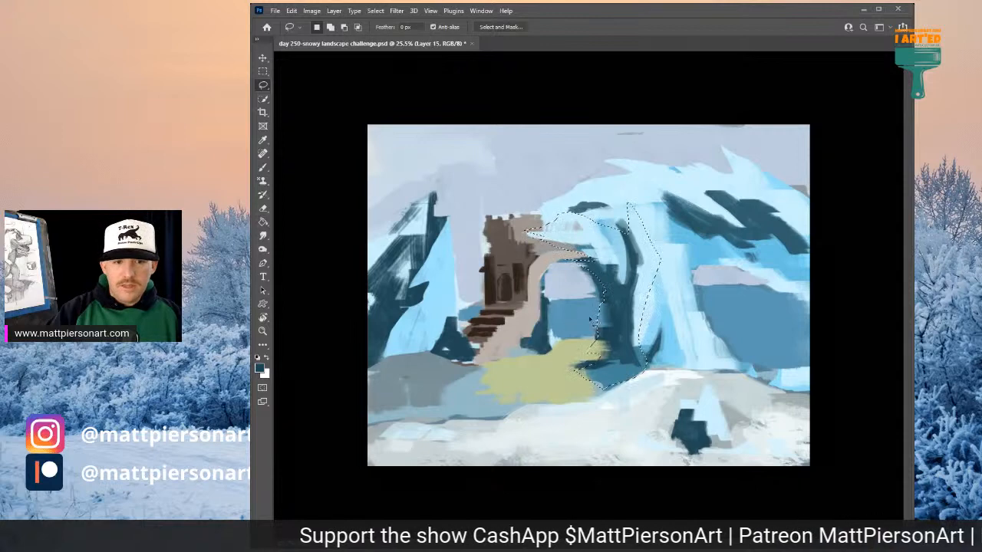
key("b")
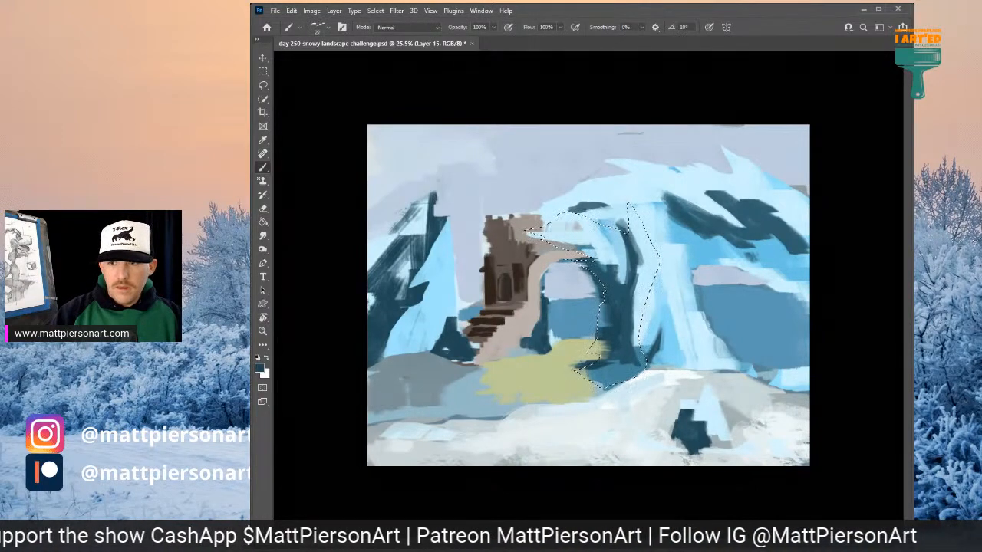
left_click(635, 273, "alt")
key("]")
mouse_move(619, 261)
left_mouse_down()
mouse_move(635, 345)
mouse_move(612, 231)
mouse_move(581, 318)
mouse_move(633, 307)
left_mouse_up()
left_click_drag(619, 352, 605, 322)
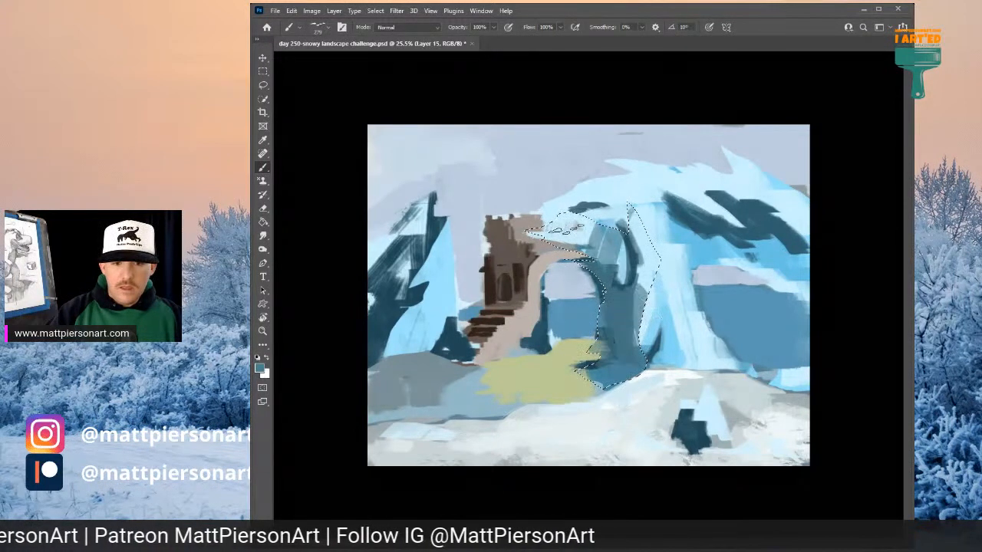
mouse_move(566, 229)
left_mouse_down()
mouse_move(549, 249)
mouse_move(636, 303)
left_mouse_up()
key("ctrl+d")
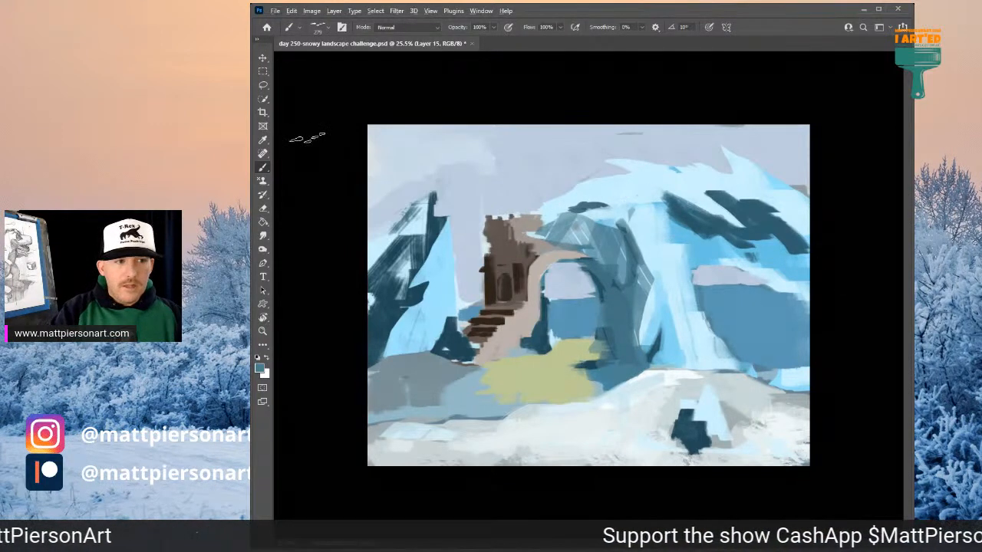
- Lasso a jagged snow cap across the top of the arch beside the tower, brush it white and clear the selection
left_click(263, 85)
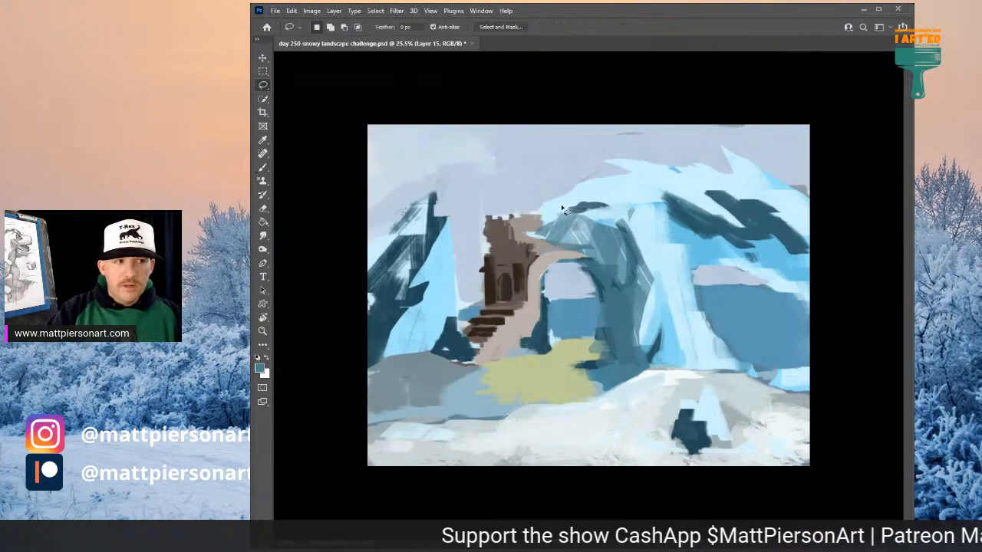
mouse_move(610, 202)
left_mouse_down()
mouse_move(690, 225)
mouse_move(677, 205)
left_mouse_up()
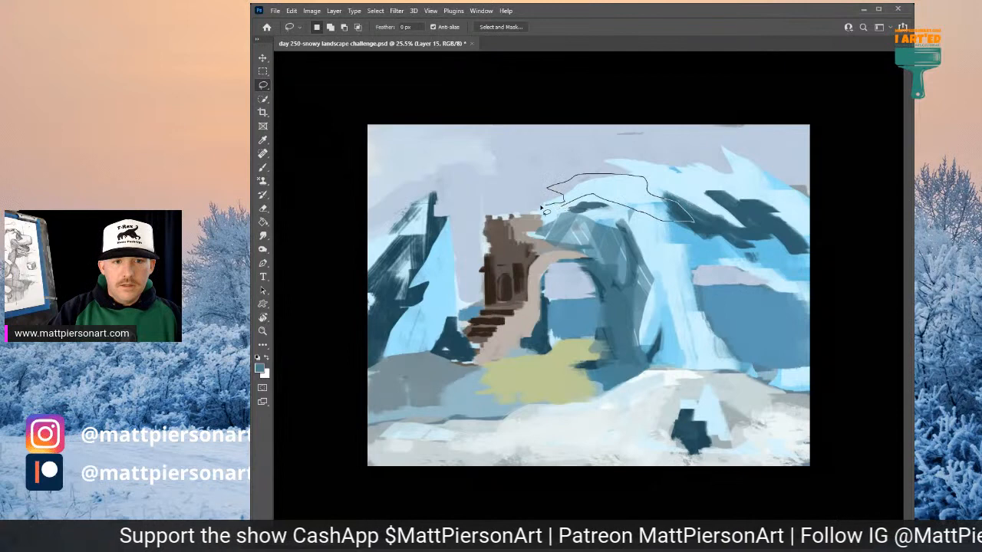
left_click_drag(562, 208, 558, 205)
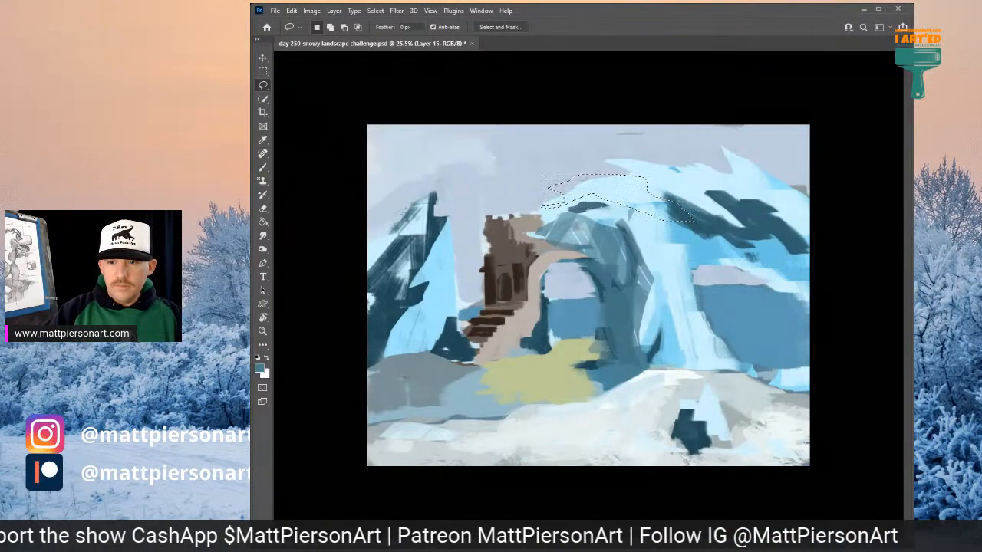
key("b")
left_click(558, 201, "alt")
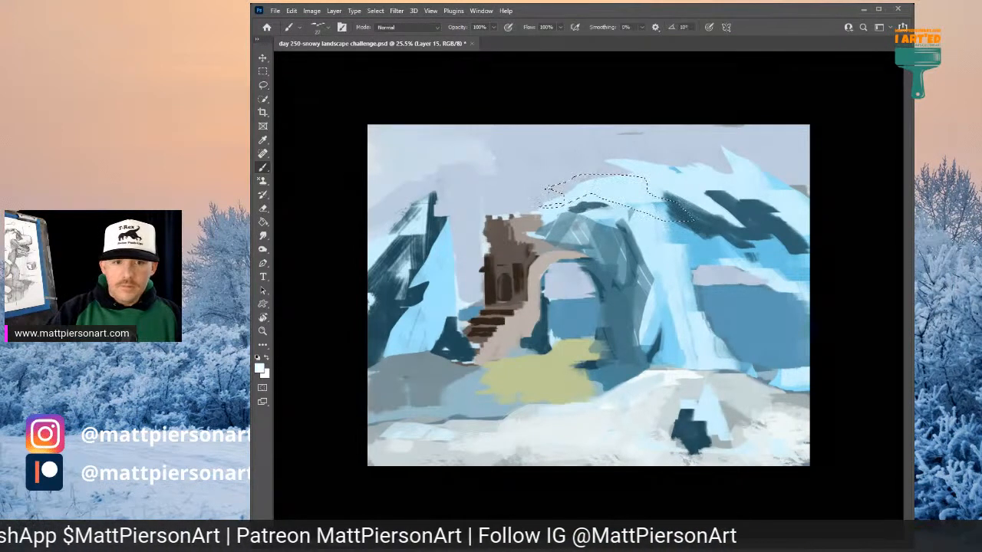
mouse_move(578, 191)
left_mouse_down()
mouse_move(613, 206)
mouse_move(632, 170)
mouse_move(666, 253)
left_mouse_up()
right_click(568, 212, "alt")
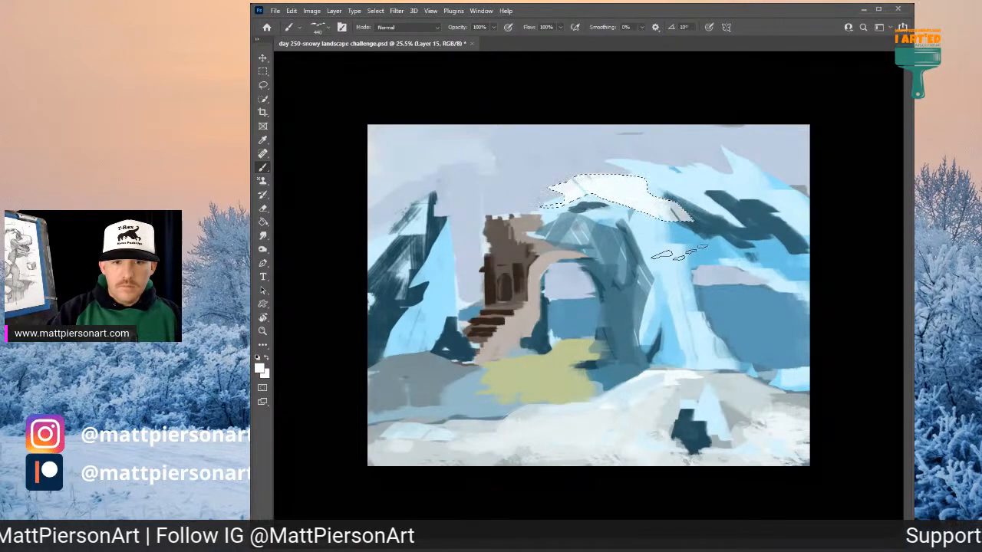
key("ctrl+d")
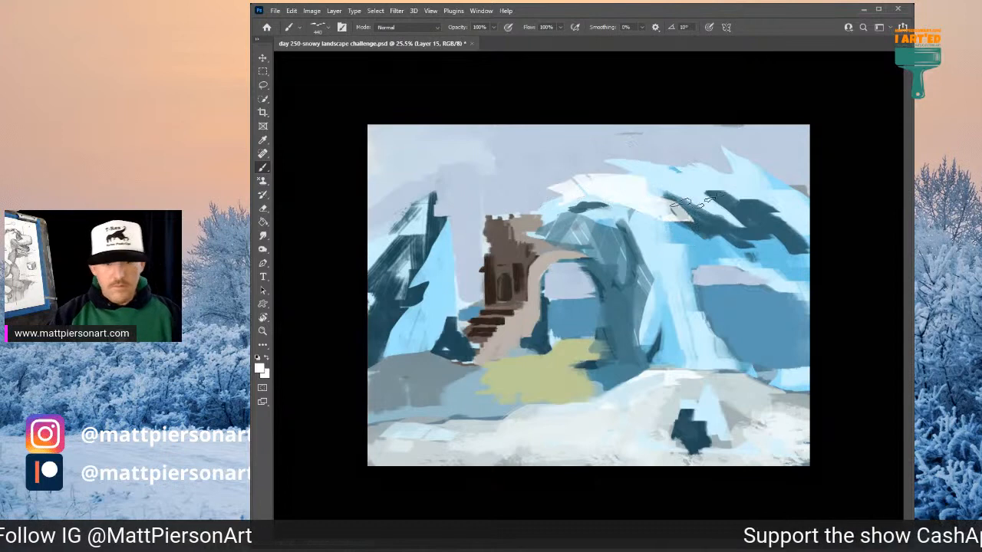
- Lasso the stair wall curving up to the arch, brush it with light pinkish beige and clear the selection
mouse_move(691, 314)
left_mouse_down()
mouse_move(679, 312)
mouse_move(713, 311)
left_mouse_up()
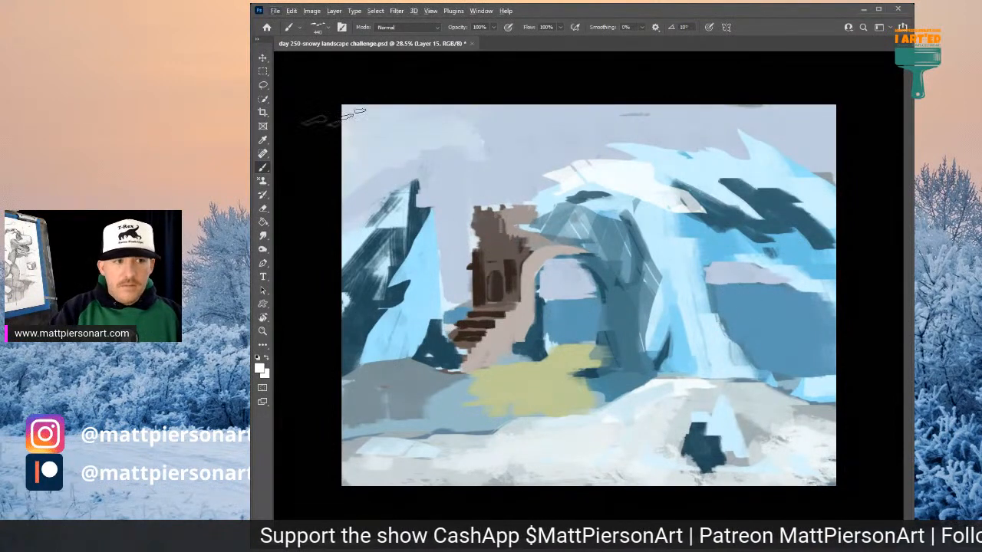
left_click(262, 85)
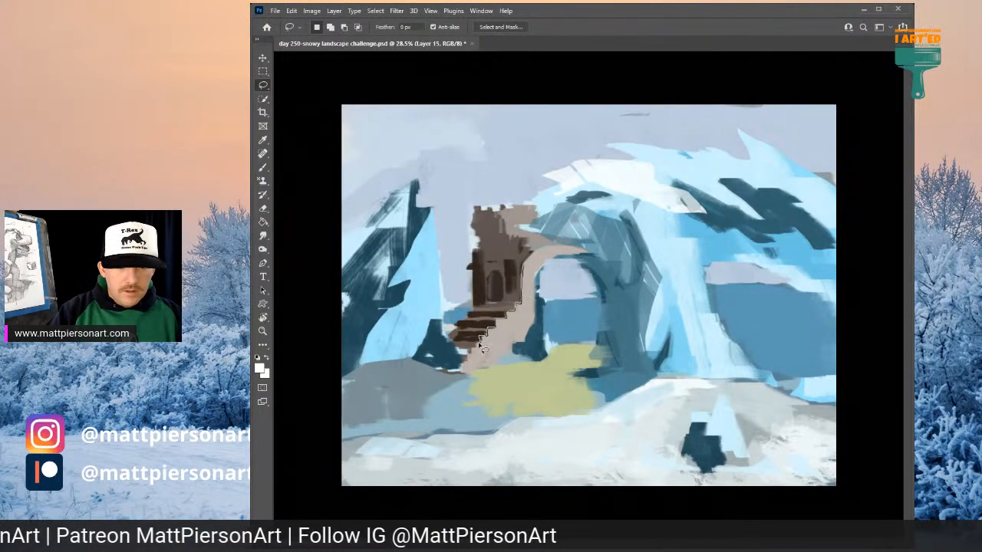
left_click_drag(483, 349, 471, 358)
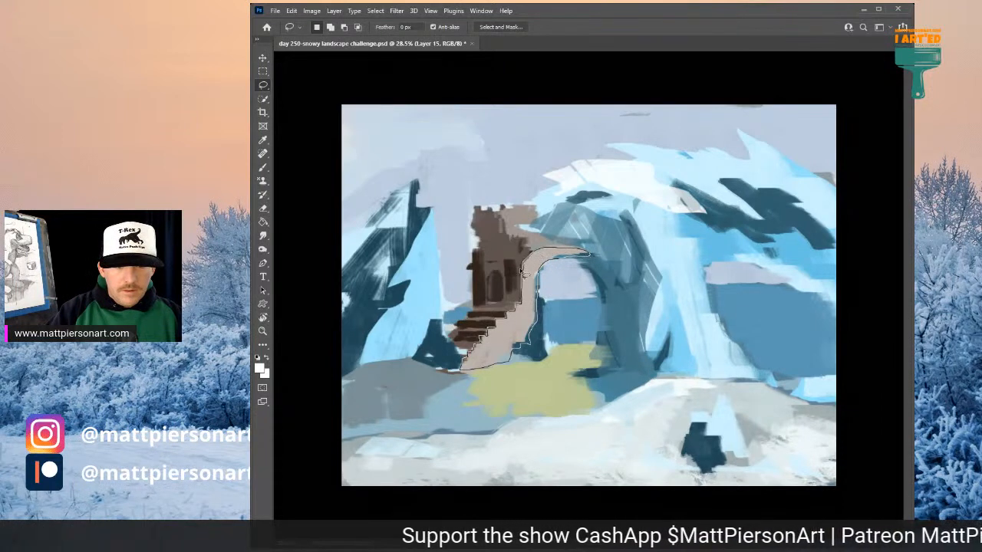
left_click_drag(526, 273, 537, 264)
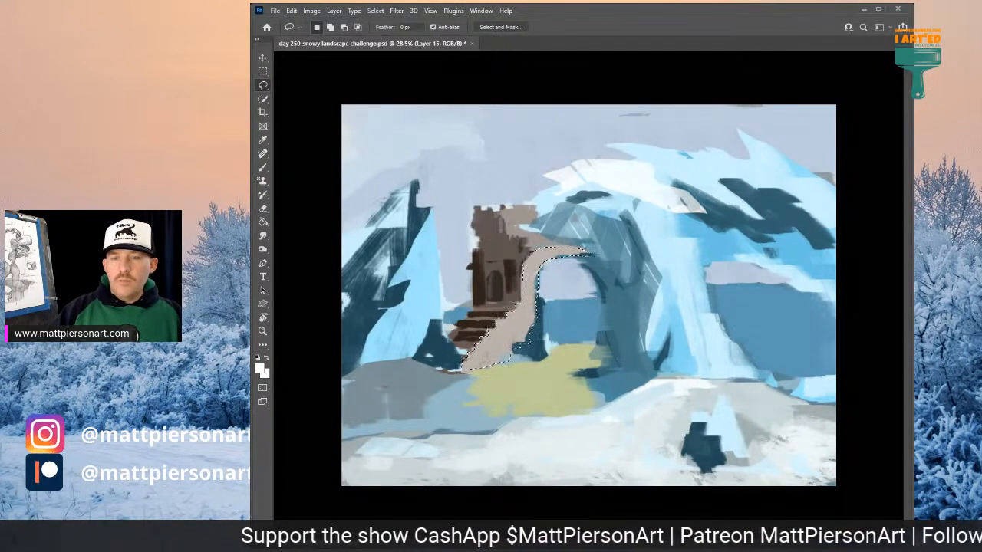
key("b")
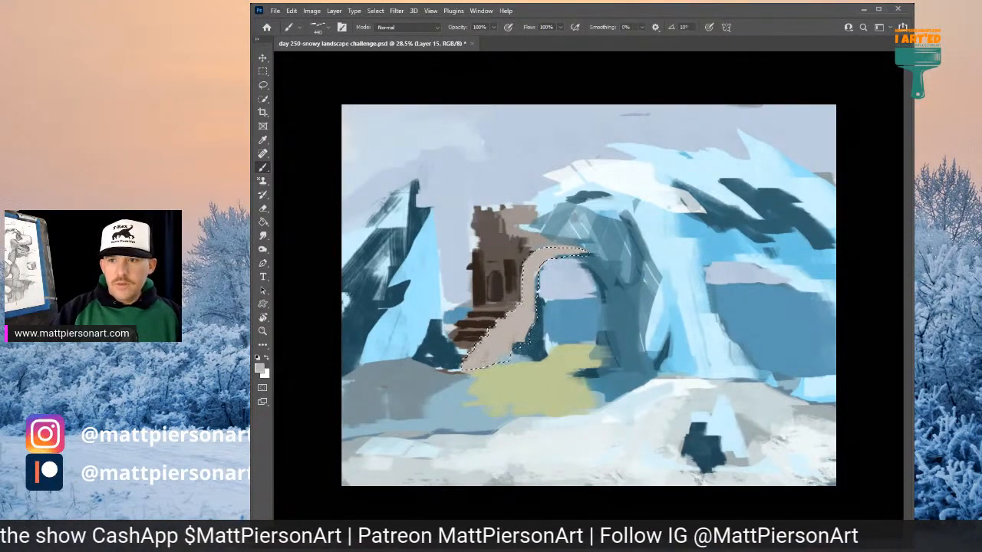
mouse_move(568, 260)
left_mouse_down()
mouse_move(560, 317)
mouse_move(437, 394)
left_mouse_up()
left_click_drag(571, 263, 556, 385)
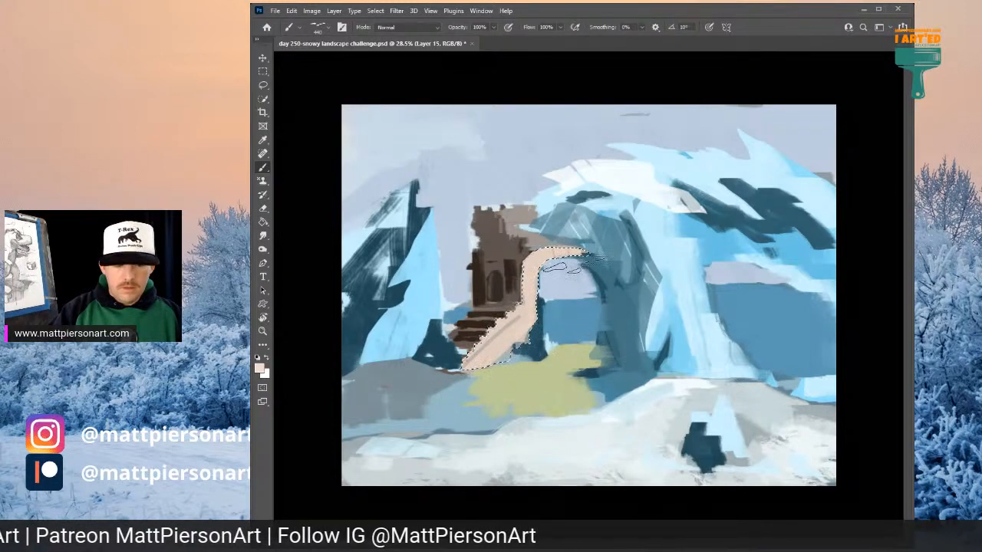
key("ctrl+d")
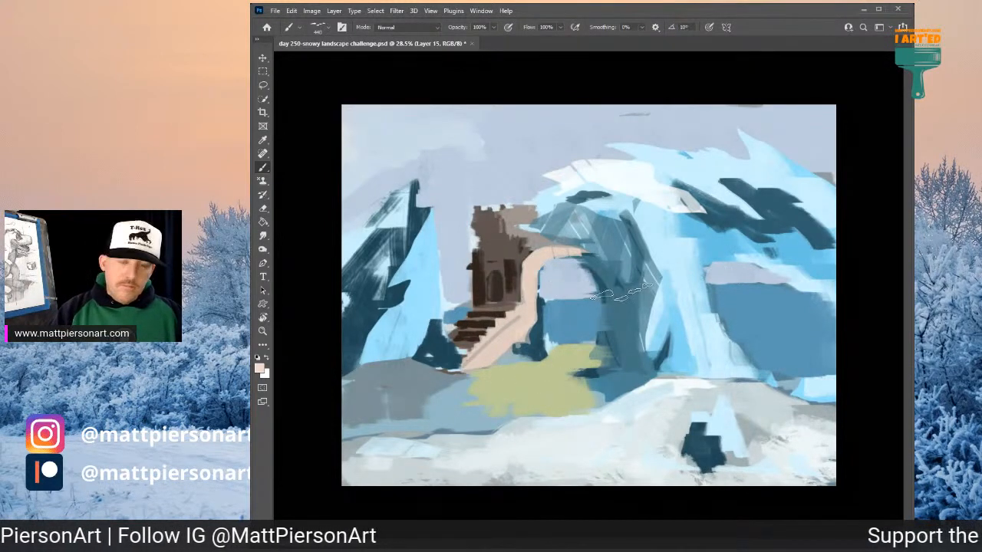
mouse_move(694, 295)
left_mouse_down()
mouse_move(672, 295)
mouse_move(702, 292)
mouse_move(644, 301)
left_mouse_up()
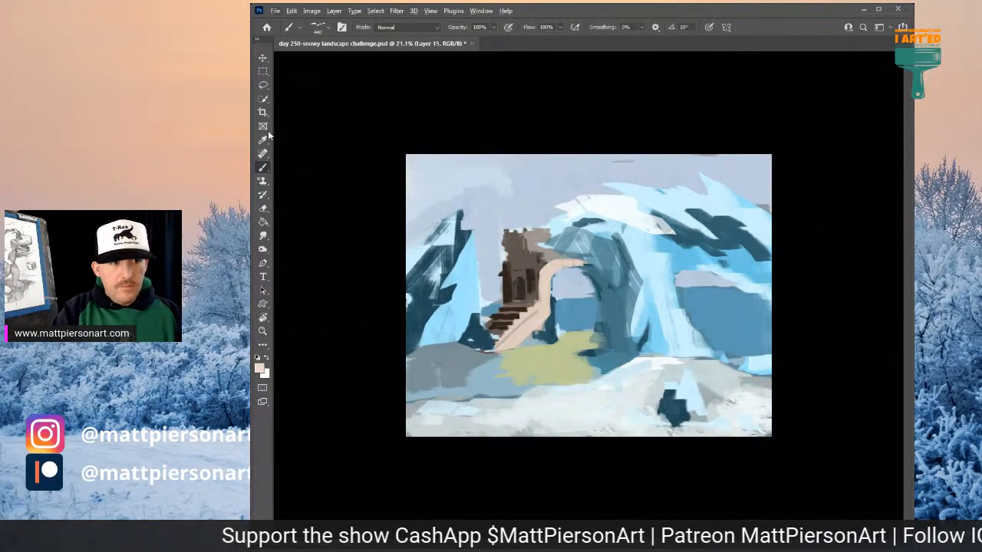
left_click(263, 99)
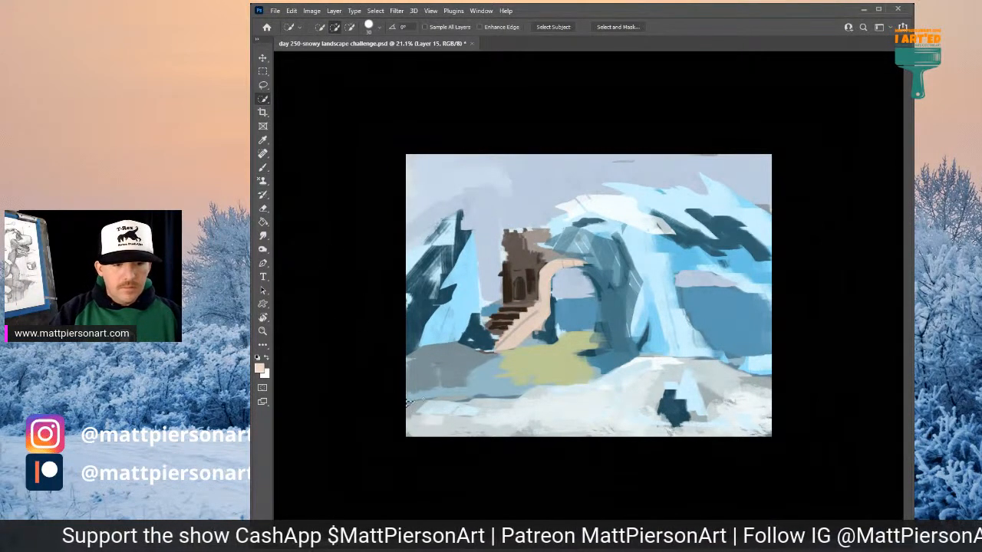
mouse_move(407, 401)
left_mouse_down()
mouse_move(483, 410)
mouse_move(490, 399)
left_mouse_up()
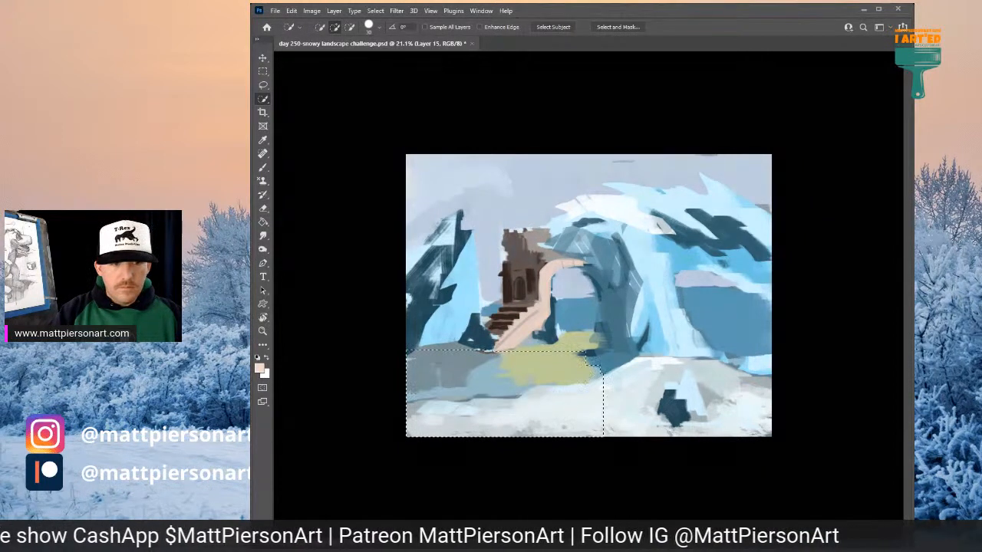
key("ctrl+d")
- Lasso the whole foreground snow bank along its wavy upper edge, brush it near-white and clear the selection
left_click(263, 84)
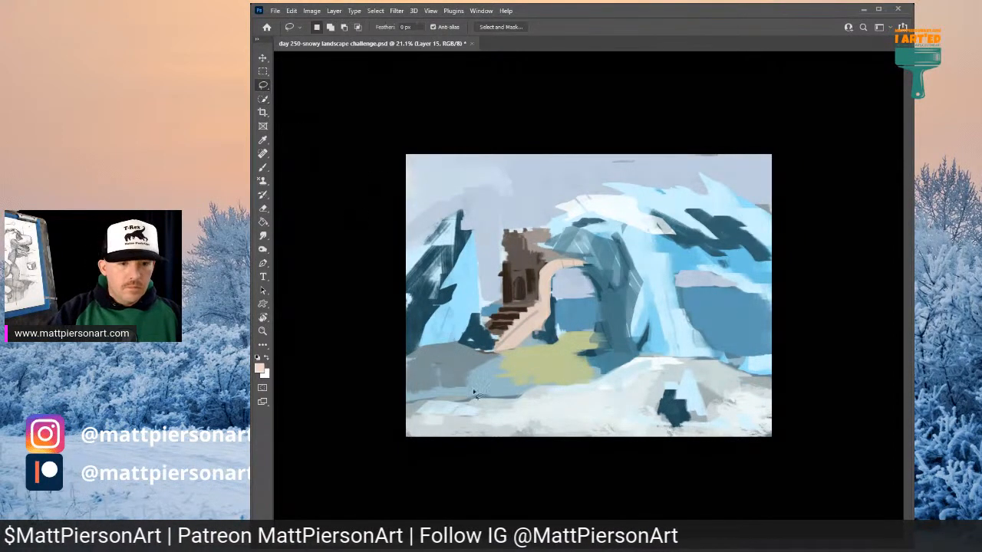
mouse_move(411, 406)
left_mouse_down()
mouse_move(526, 396)
mouse_move(709, 363)
left_mouse_up()
left_click_drag(775, 387, 781, 400)
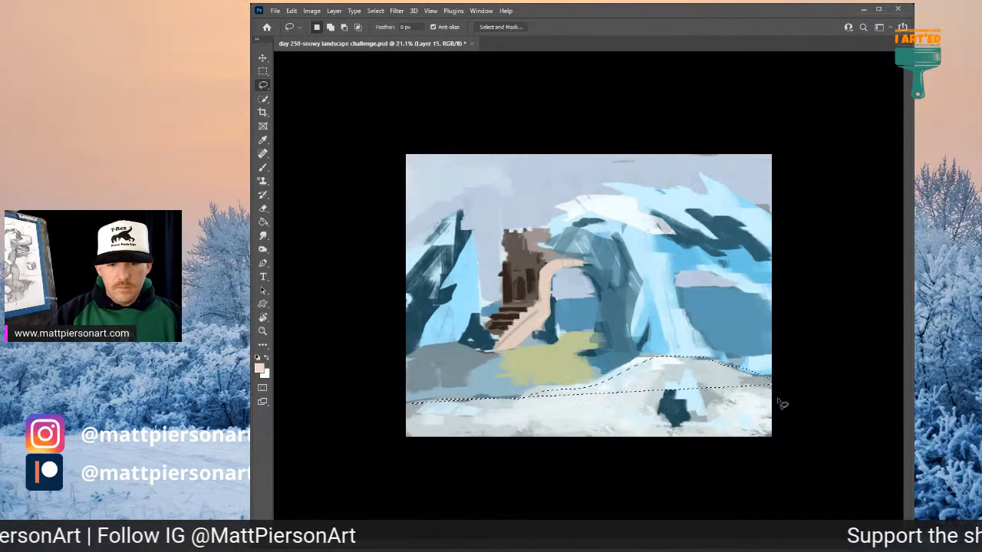
mouse_move(407, 400)
left_mouse_down()
mouse_move(537, 395)
mouse_move(708, 362)
mouse_move(772, 385)
mouse_move(780, 399)
mouse_move(773, 442)
mouse_move(657, 460)
mouse_move(376, 461)
mouse_move(383, 412)
left_mouse_up()
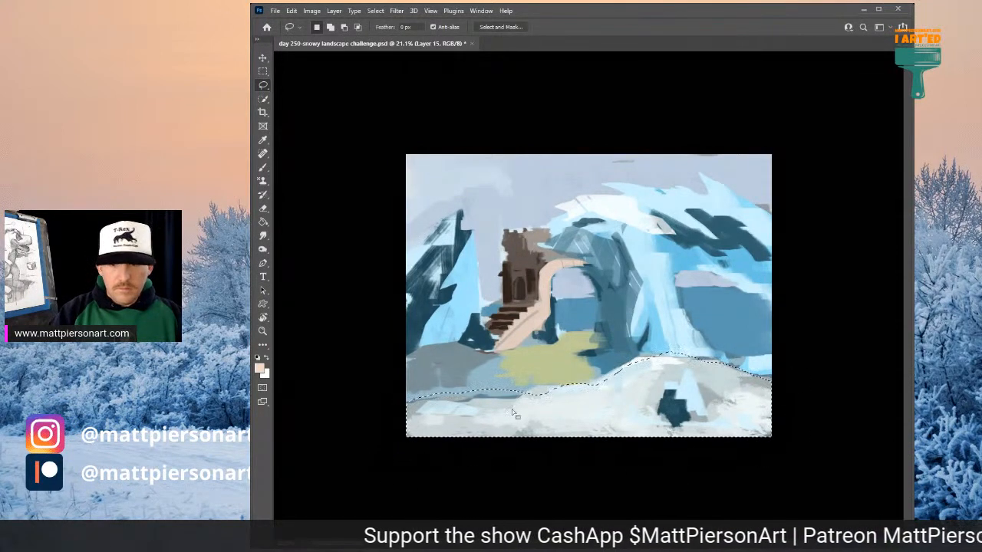
key("b")
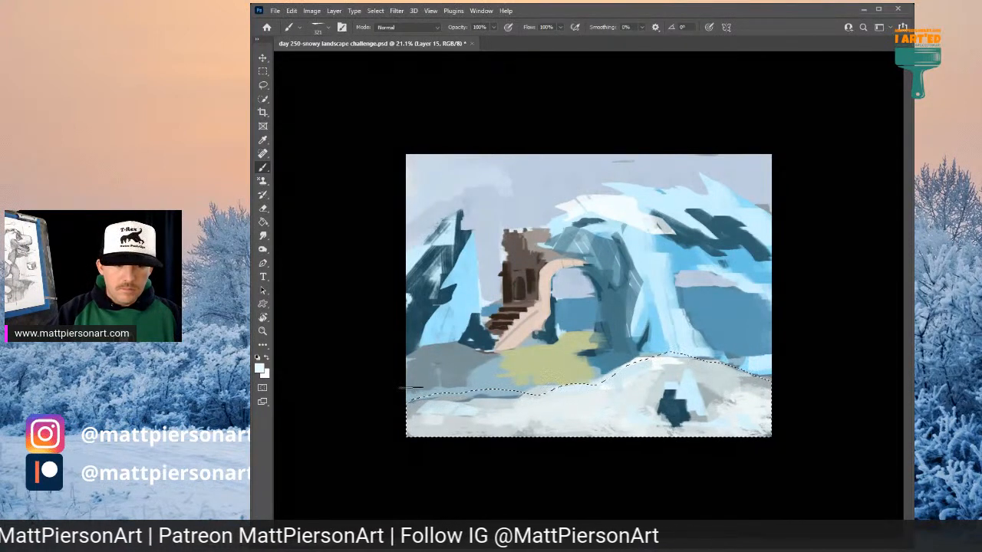
mouse_move(414, 430)
left_mouse_down()
mouse_move(453, 399)
mouse_move(537, 410)
mouse_move(652, 383)
mouse_move(638, 349)
mouse_move(763, 376)
left_mouse_up()
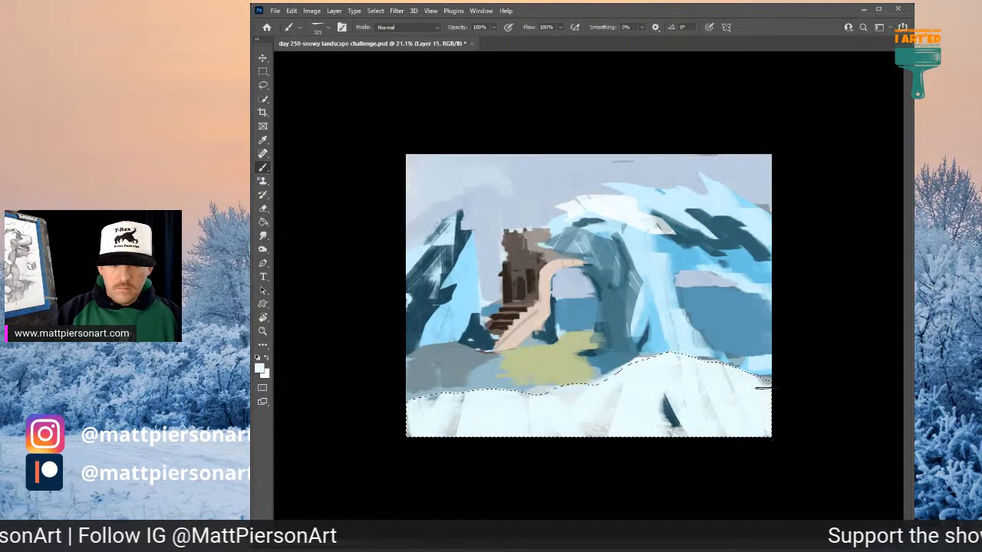
key("Return")
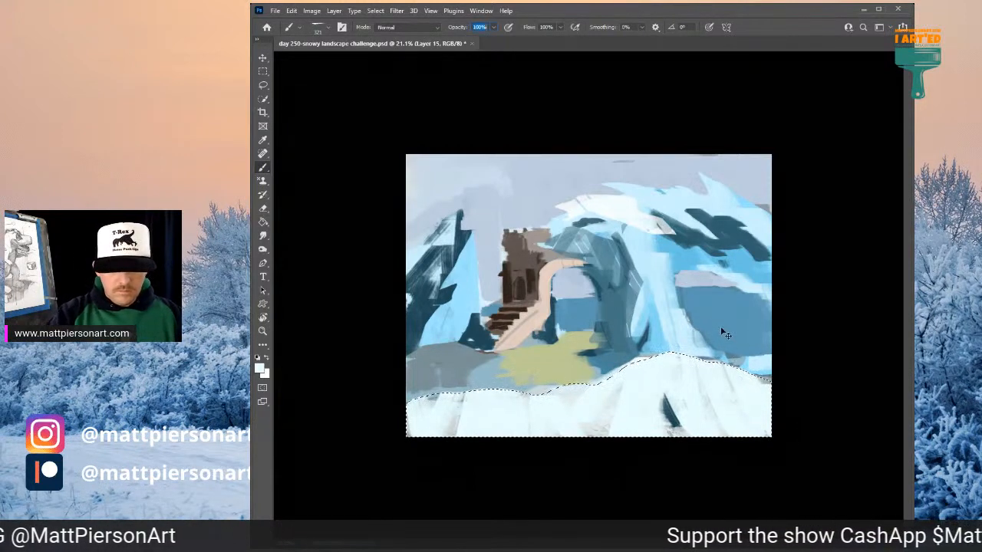
key("ctrl+d")
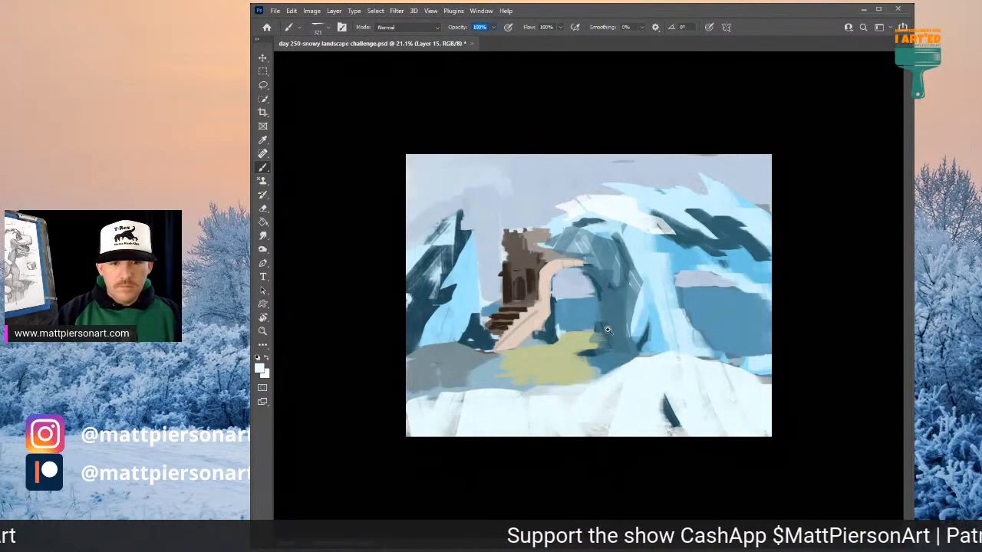
- Brush sampled pale lavender and lighter tones over the blue hills inside the arch opening, using a smaller brush
mouse_move(608, 330)
left_mouse_down()
mouse_move(591, 330)
mouse_move(614, 334)
left_mouse_up()
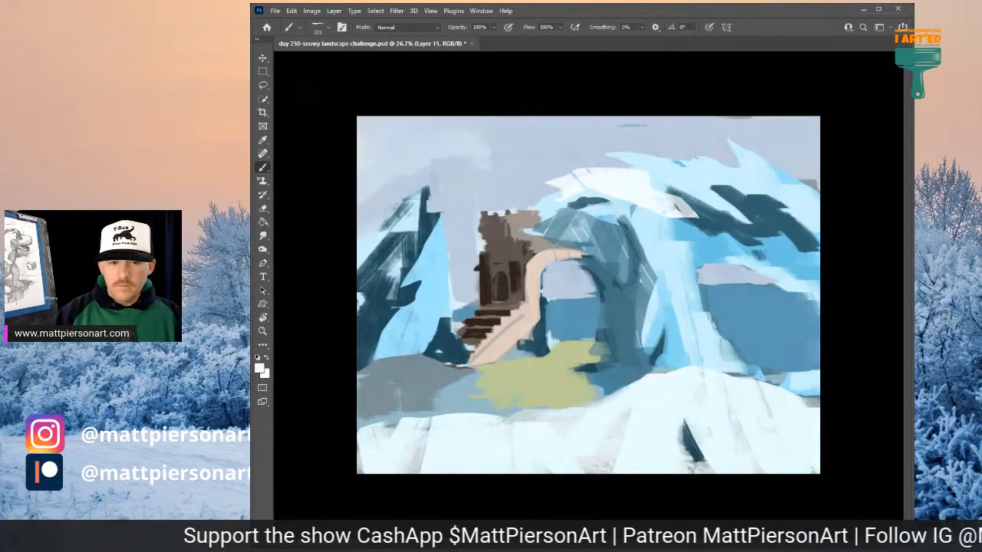
left_click_drag(563, 296, 565, 319)
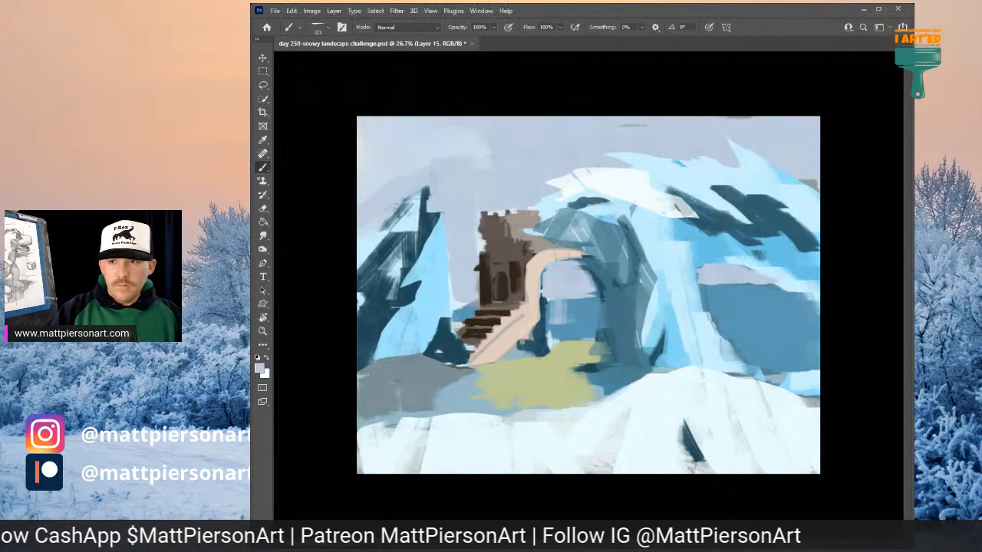
mouse_move(562, 284)
left_mouse_down()
mouse_move(572, 333)
mouse_move(581, 283)
mouse_move(602, 292)
mouse_move(572, 267)
mouse_move(551, 305)
mouse_move(566, 316)
mouse_move(562, 328)
left_mouse_up()
left_click(589, 295, "alt")
key("[")
key("[")
key("[")
key("[")
key("[")
key("[")
key("[")
- Undo the last white strokes, paint the arch opening and right cliff gap pale yellow, and undo the extra patch beside the tower
key("ctrl+z")
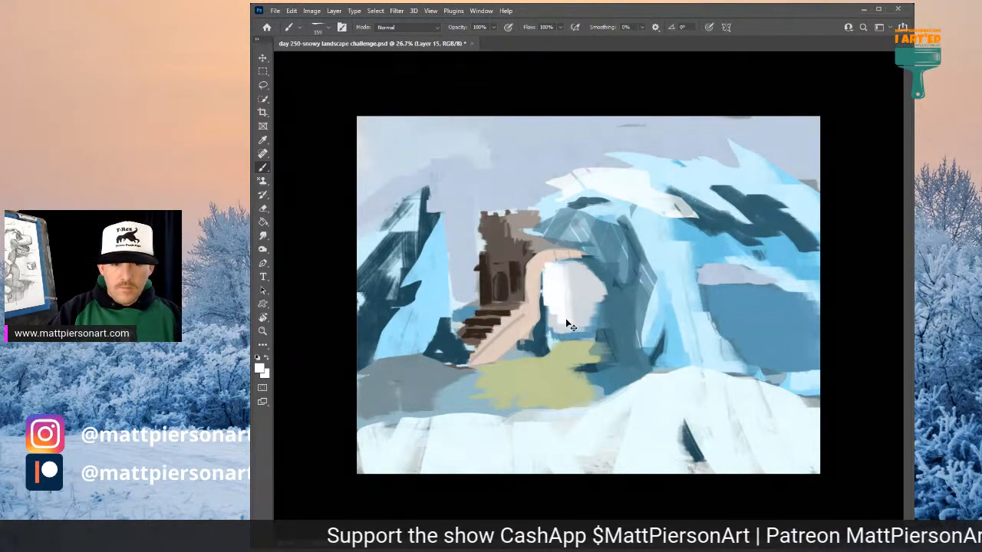
key("ctrl+z")
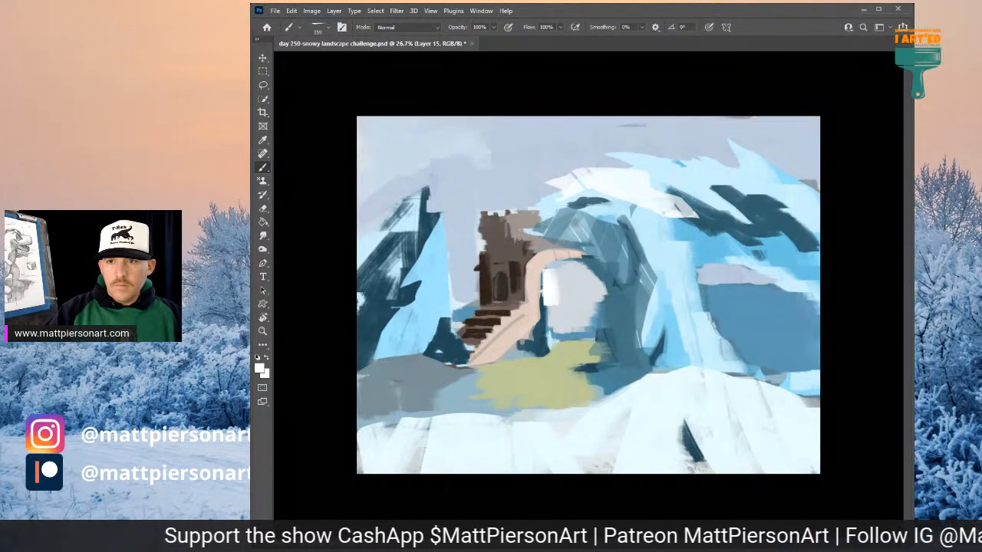
mouse_move(556, 265)
left_mouse_down()
mouse_move(559, 320)
mouse_move(549, 271)
mouse_move(548, 284)
mouse_move(564, 265)
mouse_move(565, 312)
mouse_move(574, 305)
mouse_move(563, 259)
mouse_move(584, 269)
mouse_move(594, 293)
mouse_move(593, 303)
mouse_move(593, 284)
mouse_move(589, 330)
mouse_move(554, 330)
mouse_move(557, 315)
mouse_move(568, 322)
mouse_move(546, 292)
mouse_move(551, 320)
mouse_move(561, 301)
mouse_move(588, 322)
left_mouse_up()
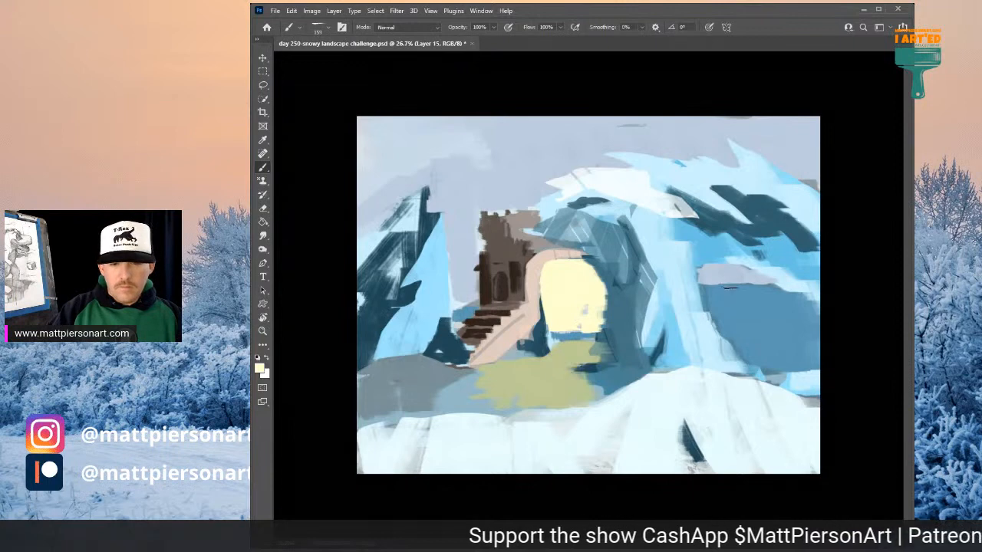
mouse_move(709, 306)
left_mouse_down()
mouse_move(738, 294)
mouse_move(706, 277)
mouse_move(706, 304)
mouse_move(707, 266)
mouse_move(754, 281)
mouse_move(713, 282)
mouse_move(715, 273)
mouse_move(732, 274)
mouse_move(725, 294)
mouse_move(769, 289)
mouse_move(758, 278)
mouse_move(739, 287)
left_mouse_up()
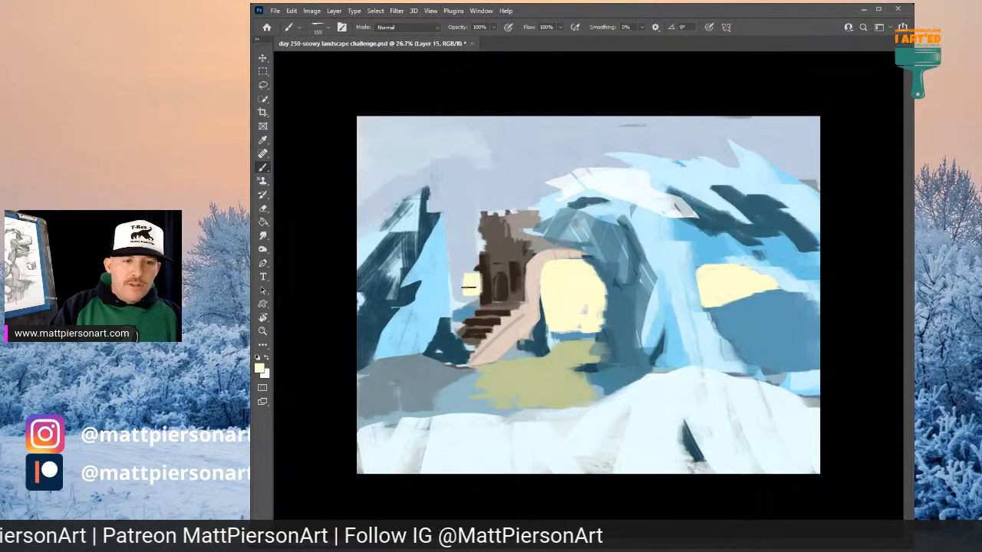
key("ctrl+z")
key("ctrl+z")
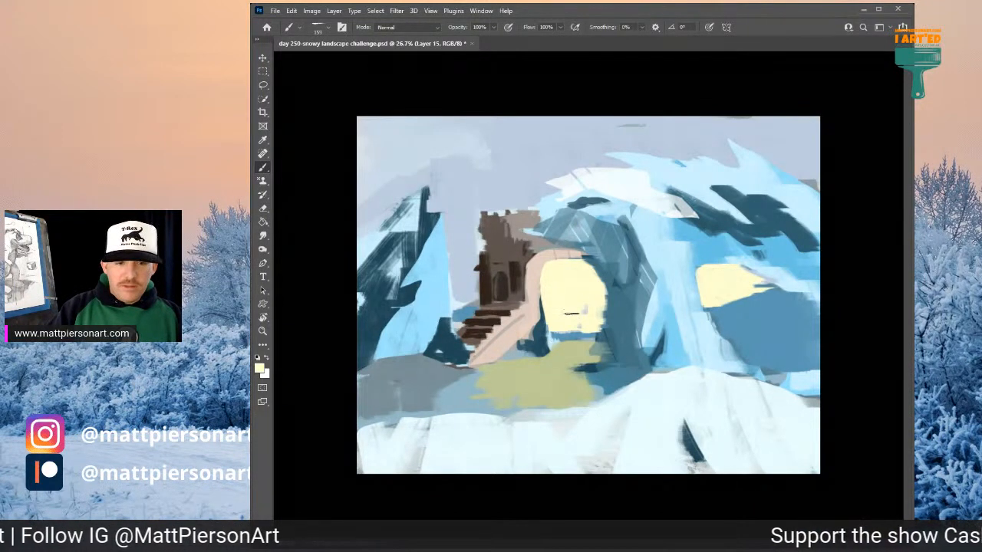
- Paint a tall pale yellow block of light in the sky between the ice peak and the tower
mouse_move(653, 249)
left_mouse_down()
mouse_move(592, 265)
mouse_move(637, 265)
mouse_move(594, 275)
left_mouse_up()
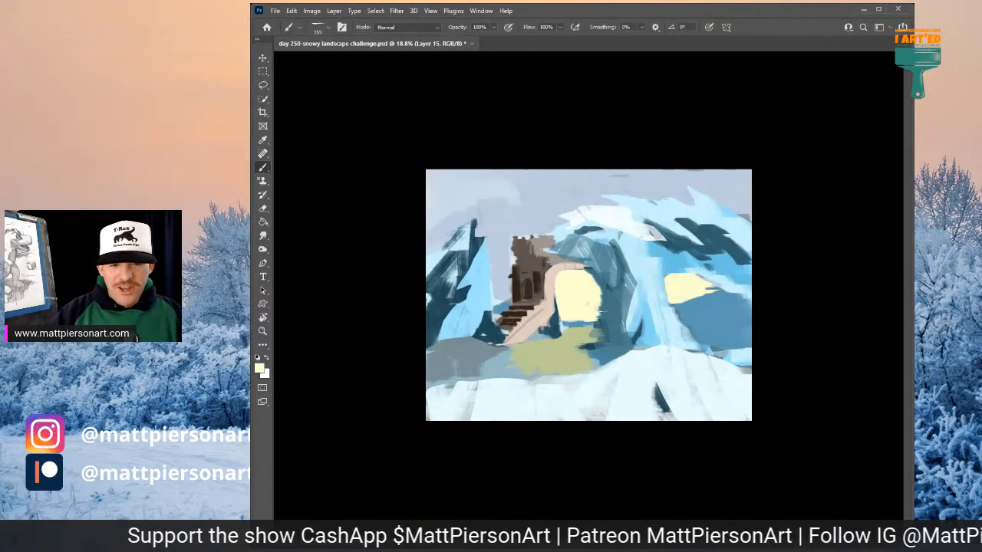
left_click_drag(586, 310, 613, 299)
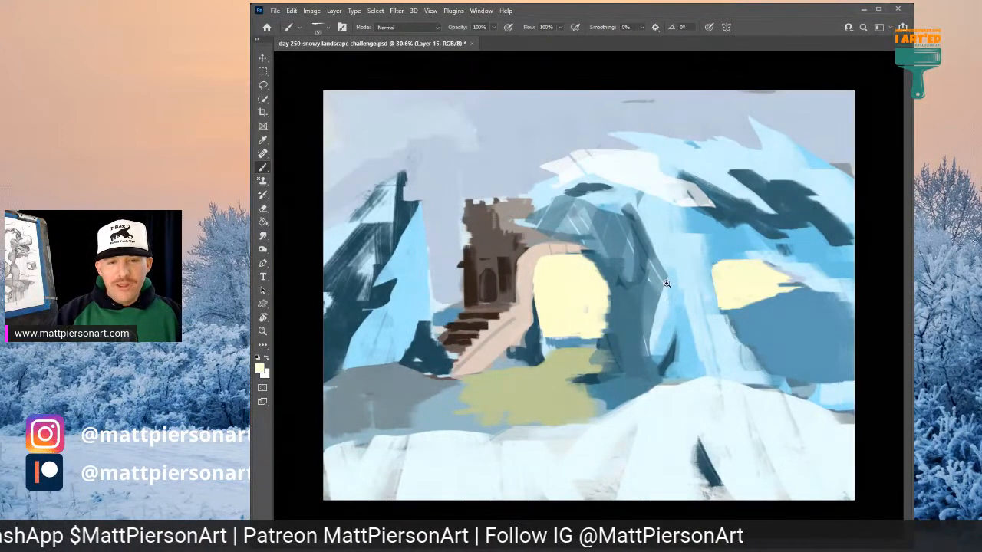
left_click_drag(662, 283, 650, 282)
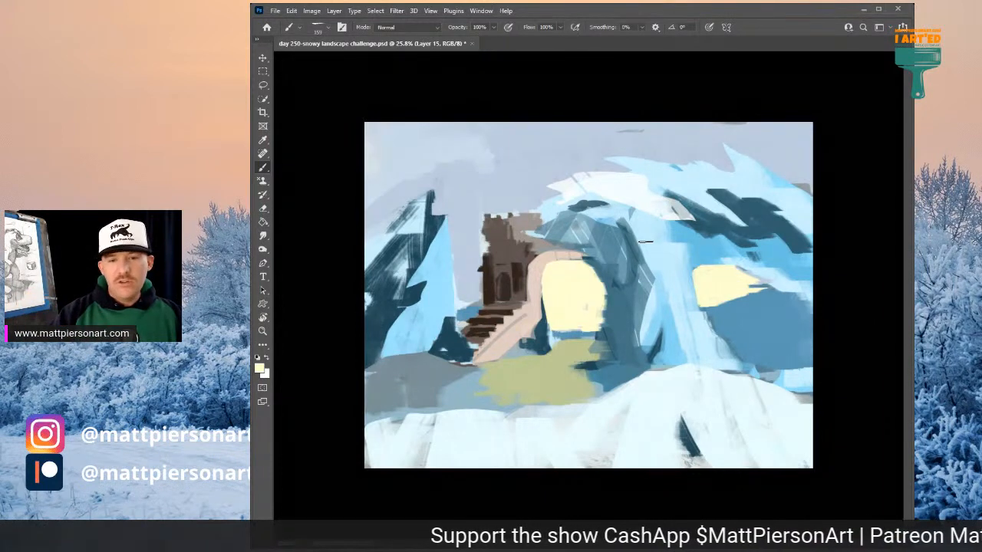
mouse_move(475, 274)
left_mouse_down()
mouse_move(474, 296)
mouse_move(467, 281)
mouse_move(463, 295)
mouse_move(466, 230)
mouse_move(468, 261)
mouse_move(453, 179)
mouse_move(465, 212)
mouse_move(442, 218)
mouse_move(444, 158)
mouse_move(467, 214)
mouse_move(507, 174)
mouse_move(489, 201)
mouse_move(496, 152)
left_mouse_up()
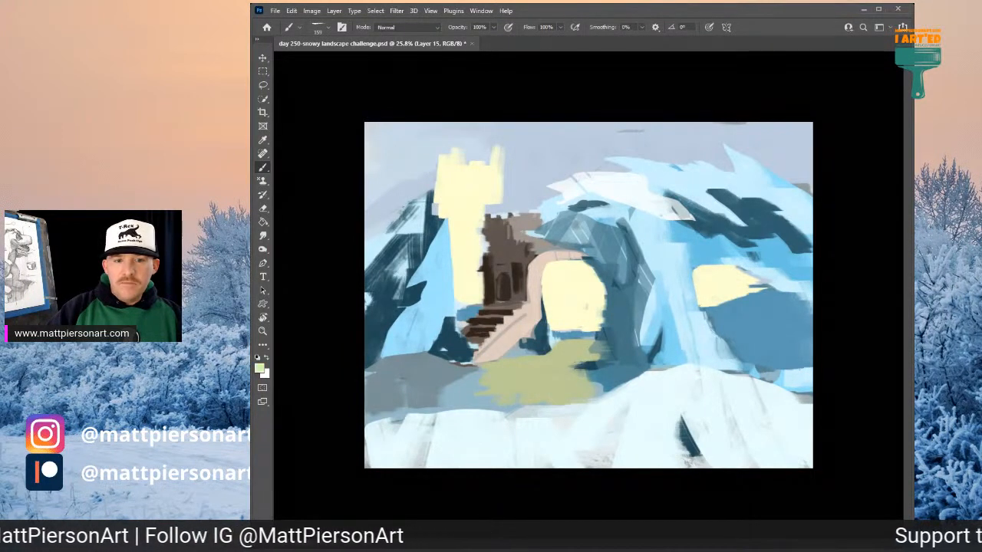
- Blend sampled sky tones into the yellow light above the tower, turning its side over the battlements grayish yellow
left_click(488, 189, "alt")
mouse_move(490, 205)
left_mouse_down()
mouse_move(500, 201)
mouse_move(488, 164)
mouse_move(475, 219)
left_mouse_up()
left_click(504, 207, "alt")
left_click(500, 160, "alt")
left_click_drag(487, 181, 490, 210)
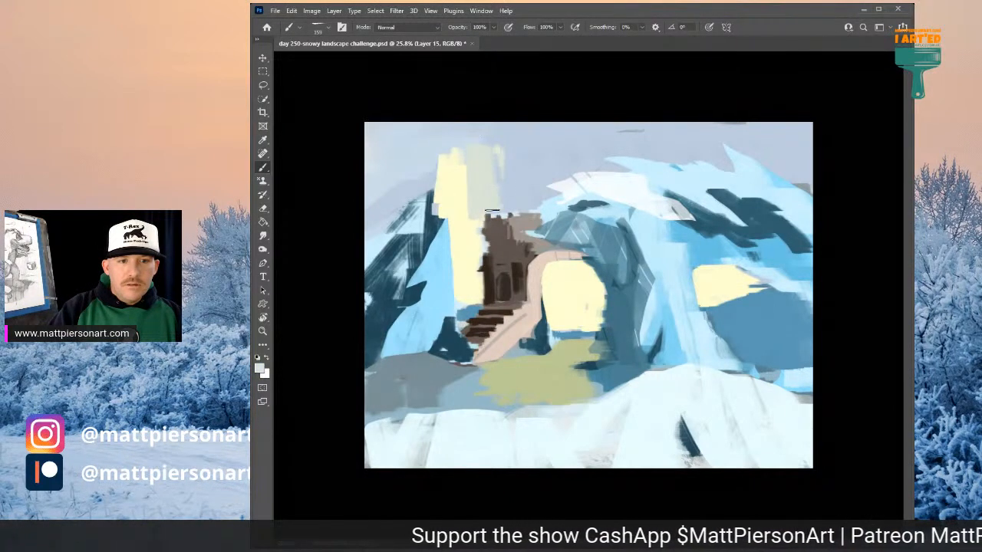
left_click_drag(497, 159, 509, 205)
- Mute the arch opening with gray-green, add dark teal along its lower edge, and brush olive strokes beside it and on the distant hill
left_click_drag(549, 269, 556, 320)
mouse_move(560, 273)
left_mouse_down()
mouse_move(555, 320)
mouse_move(571, 314)
mouse_move(578, 286)
mouse_move(593, 326)
mouse_move(548, 322)
mouse_move(564, 329)
mouse_move(599, 330)
left_mouse_up()
left_click(551, 327, "alt")
mouse_move(602, 292)
left_mouse_down()
mouse_move(595, 325)
mouse_move(582, 319)
mouse_move(583, 328)
mouse_move(566, 331)
mouse_move(595, 334)
mouse_move(566, 344)
mouse_move(596, 330)
mouse_move(586, 344)
mouse_move(595, 326)
left_mouse_up()
left_click(566, 343, "alt")
mouse_move(704, 320)
left_mouse_down()
mouse_move(747, 338)
mouse_move(733, 328)
left_mouse_up()
- Darken the curving stair wall below the arch with a deeper pinkish beige
left_click(540, 268, "alt")
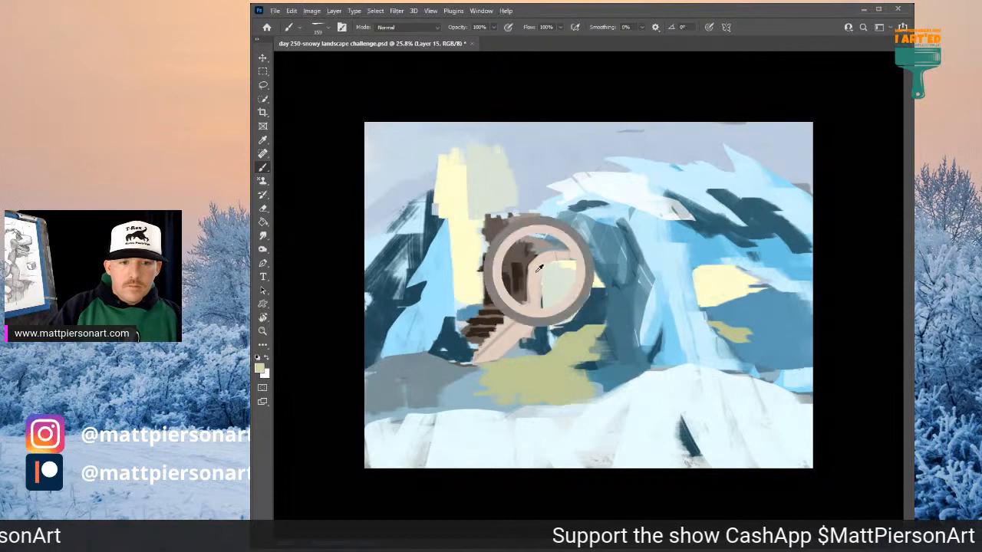
scroll(571, 230, "up", 1)
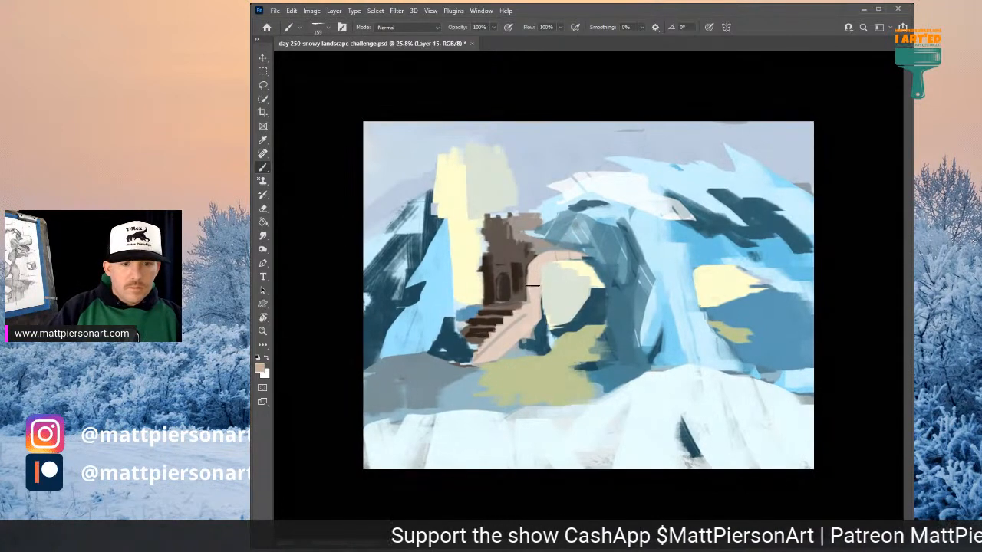
mouse_move(534, 271)
left_mouse_down()
mouse_move(534, 312)
mouse_move(535, 260)
mouse_move(534, 314)
mouse_move(502, 343)
left_mouse_up()
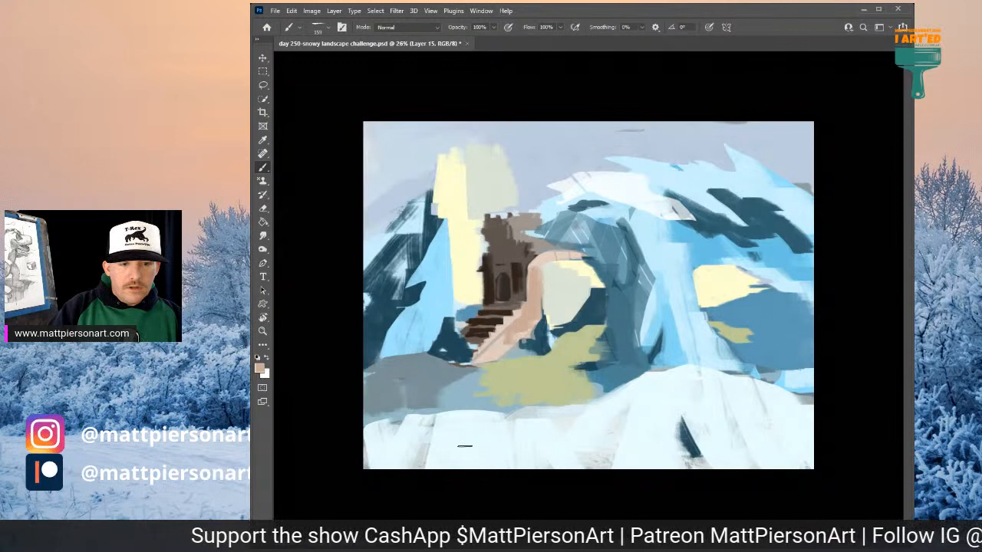
- Retouch the tower's upper walls with sampled browns and brush the lower stair wall with gray-brown
left_click(503, 249, "alt")
left_click_drag(494, 257, 485, 230)
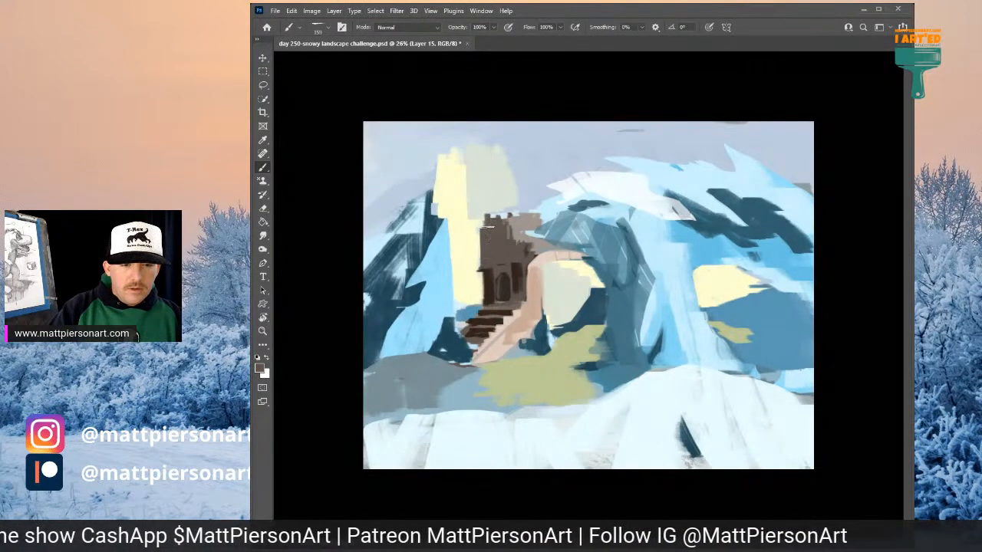
left_click(511, 227, "alt")
left_click_drag(508, 217, 512, 234)
left_click(507, 334, "alt")
mouse_move(500, 336)
left_mouse_down()
mouse_move(482, 354)
mouse_move(503, 329)
mouse_move(480, 348)
mouse_move(491, 362)
mouse_move(519, 343)
left_mouse_up()
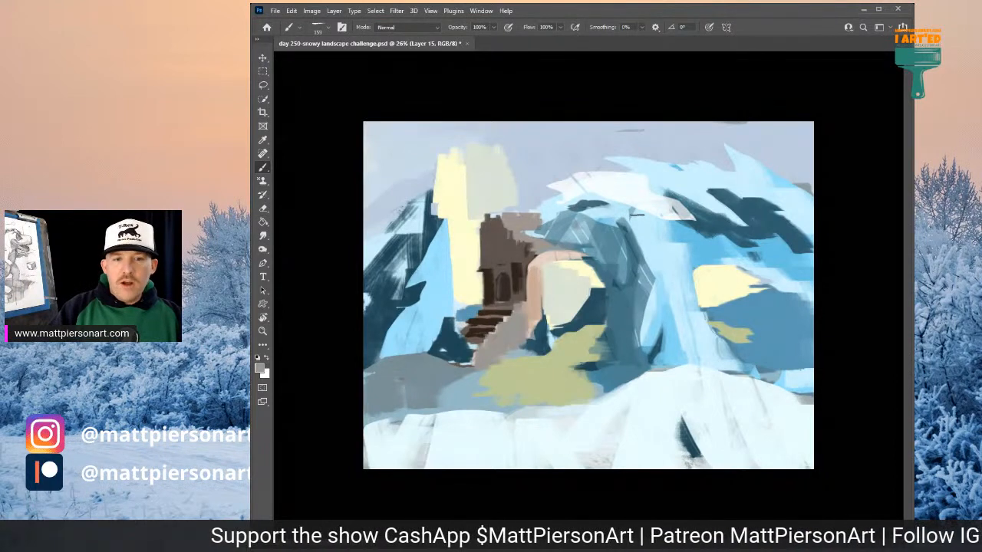
- Sample light blue from the ice cliff and brush it above the yellow opening
left_click(762, 275, "alt")
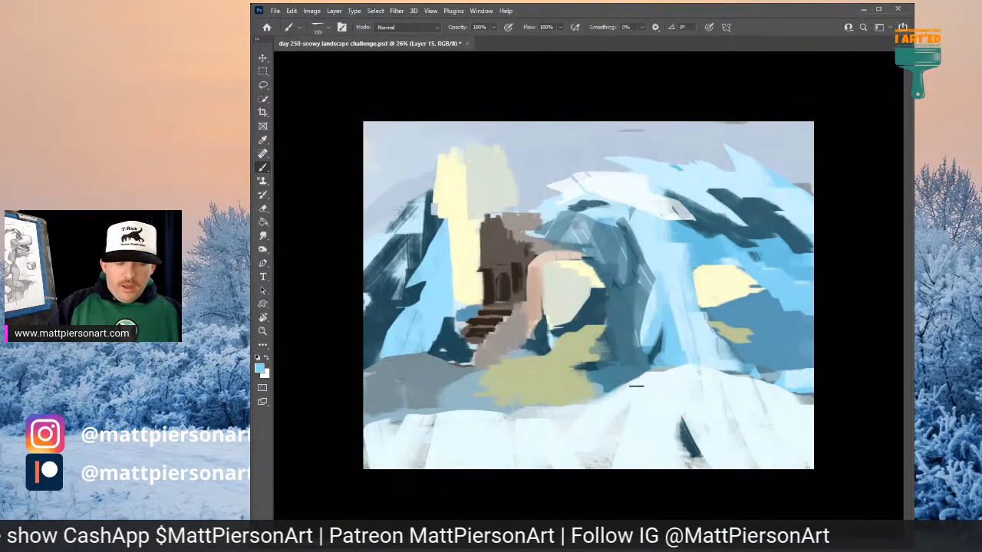
mouse_move(712, 237)
left_mouse_down()
mouse_move(536, 244)
mouse_move(698, 244)
left_mouse_up()
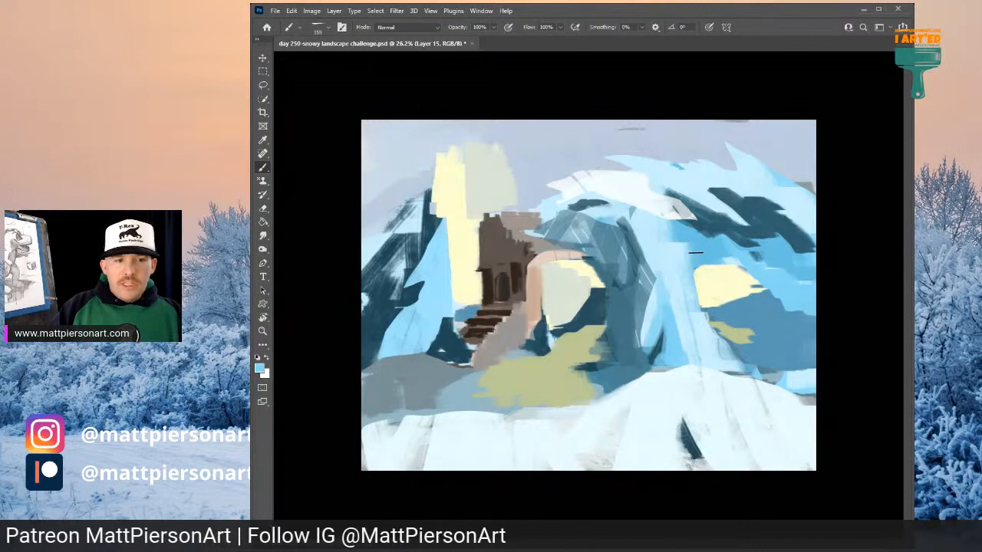
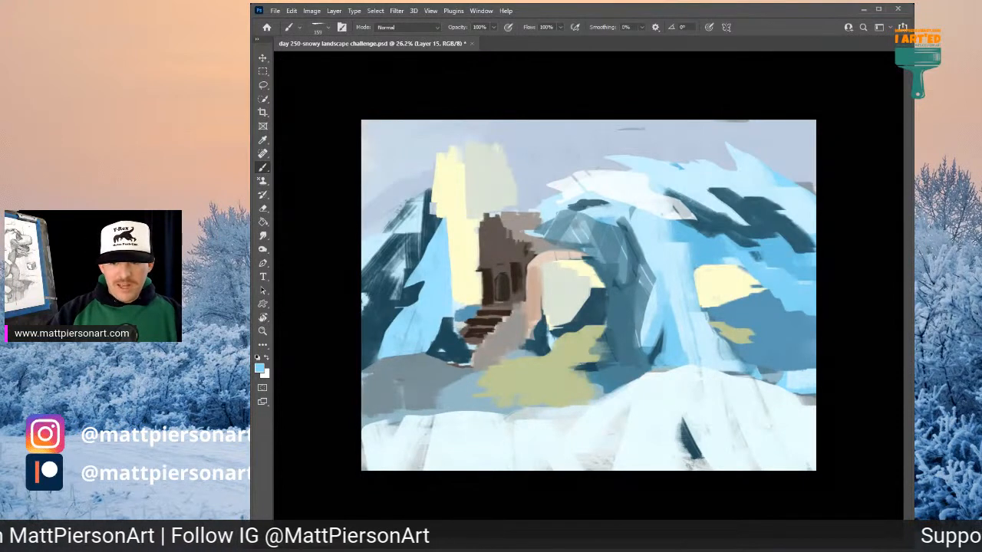
- Switch to a hard round brush, reset the colors to default black and white, and reduce the brush size to 15
key("period")
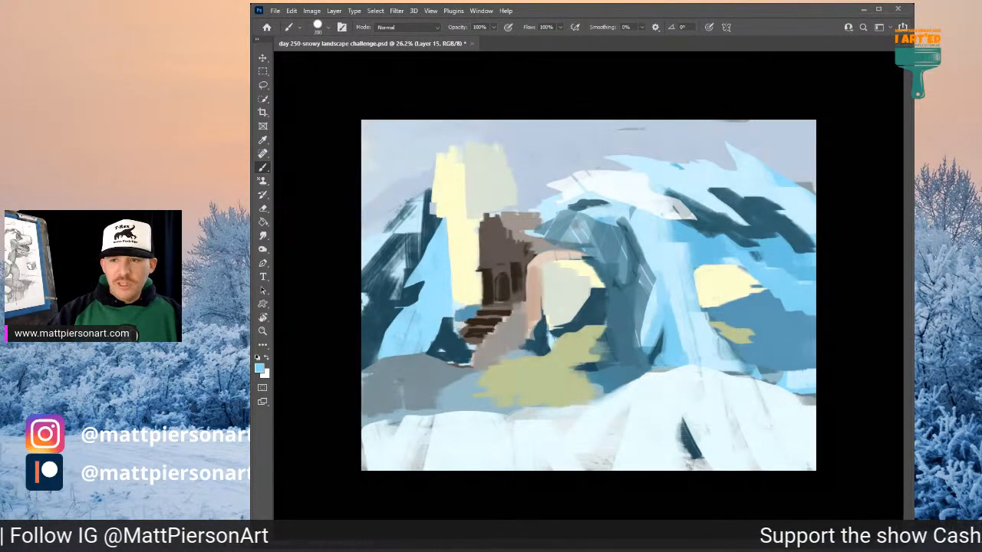
key("d")
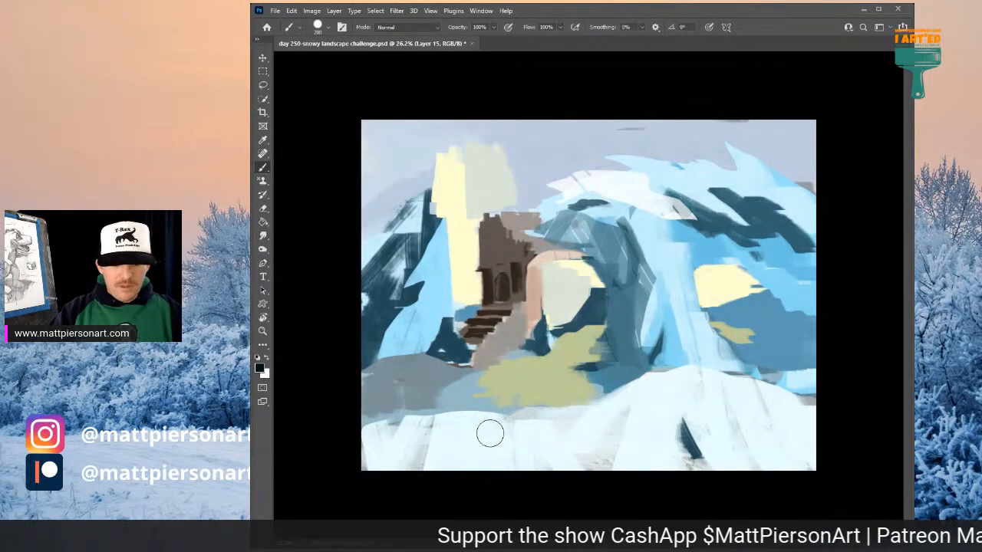
key("bracketleft")
key("bracketleft")
key("bracketleft")
key("bracketleft")
key("bracketleft")
key("bracketleft")
key("bracketleft")
key("bracketleft")
key("bracketleft")
key("bracketleft")
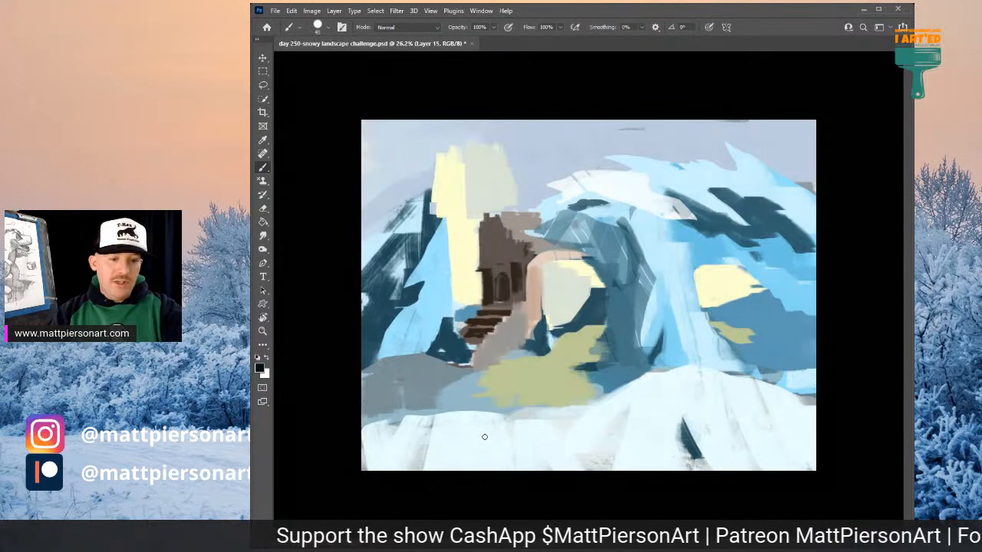
key("bracketleft")
key("bracketleft")
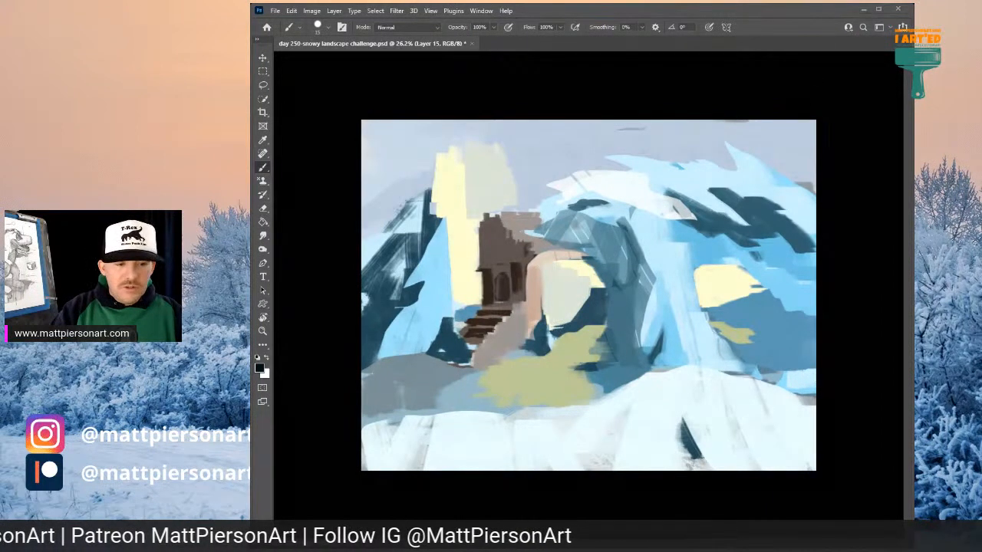
- Reduce the brush size further for fine handwriting on the snow in the painting's lower-left corner
left_click_drag(413, 408, 445, 409)
left_click_drag(381, 465, 449, 336)
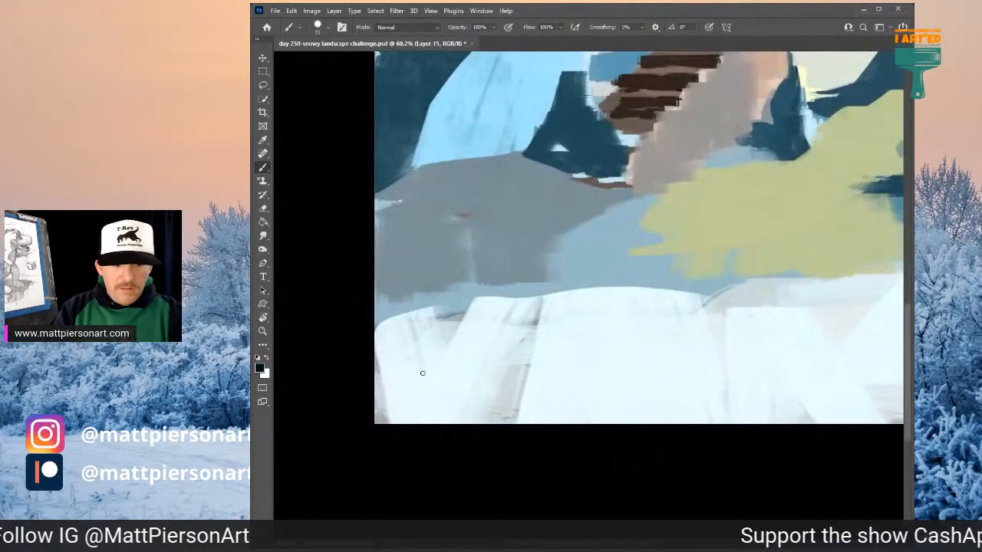
key("bracketleft")
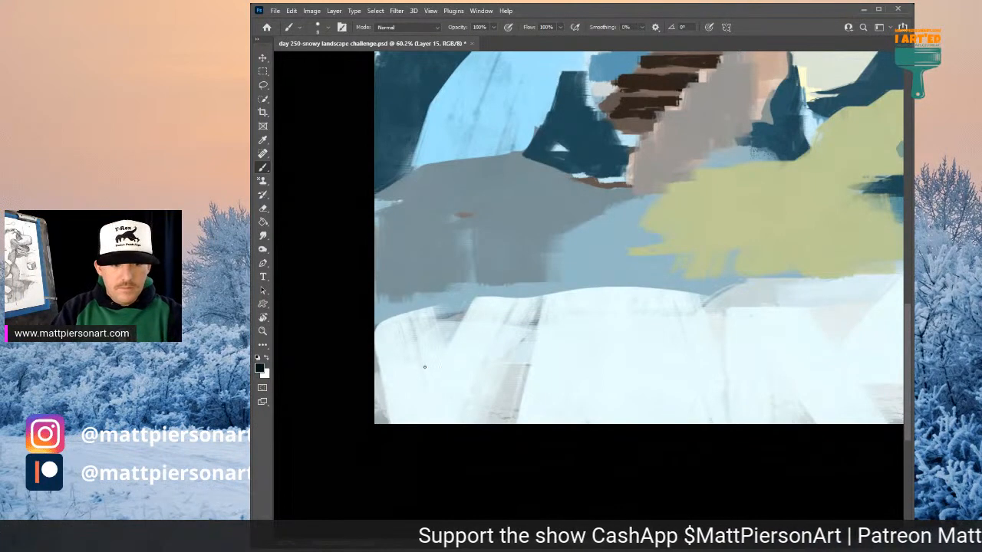
key("bracketleft")
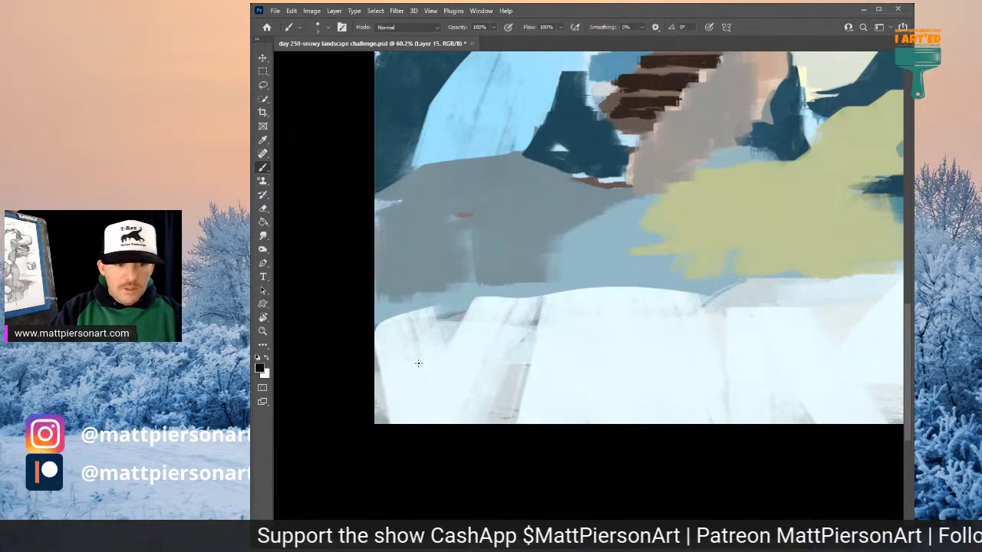
- Handwrite "P21" with "Day" beneath it on the snow in the painting's lower-left corner
mouse_move(419, 359)
left_mouse_down()
mouse_move(421, 377)
mouse_move(422, 369)
mouse_move(457, 377)
left_mouse_up()
mouse_move(399, 387)
left_mouse_down()
mouse_move(399, 404)
mouse_move(422, 403)
mouse_move(428, 414)
left_mouse_up()
scroll(444, 383, "up", 1)
- Sample the dark lettering color and complete the second handwritten line to read "Day 250/300"
left_click(443, 394, "alt")
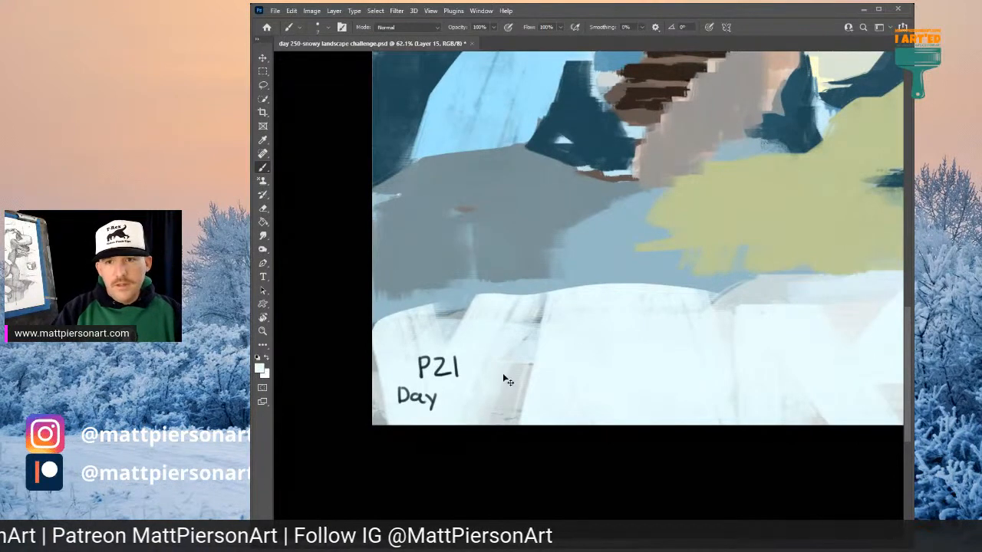
left_click(436, 395, "alt")
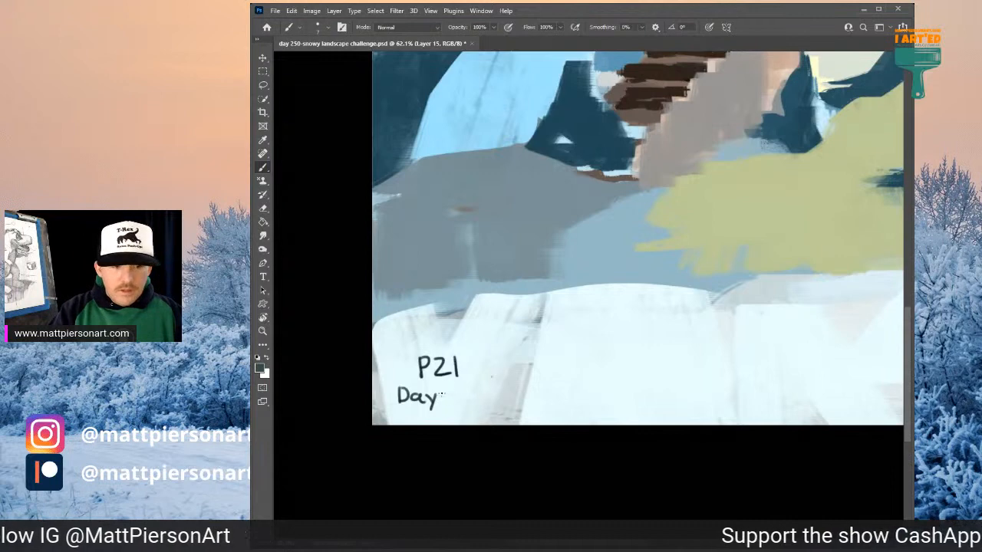
left_click_drag(443, 391, 460, 399)
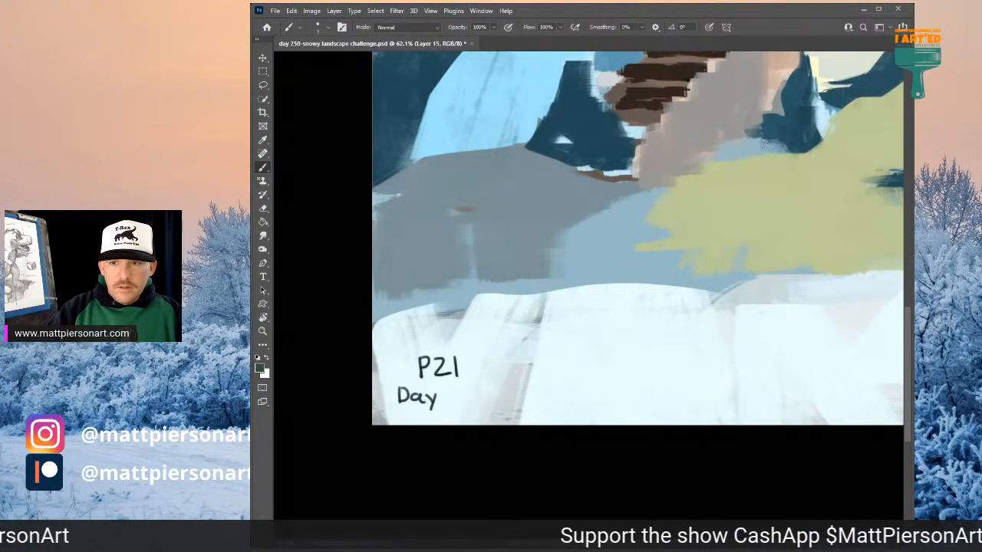
left_click_drag(444, 390, 458, 398)
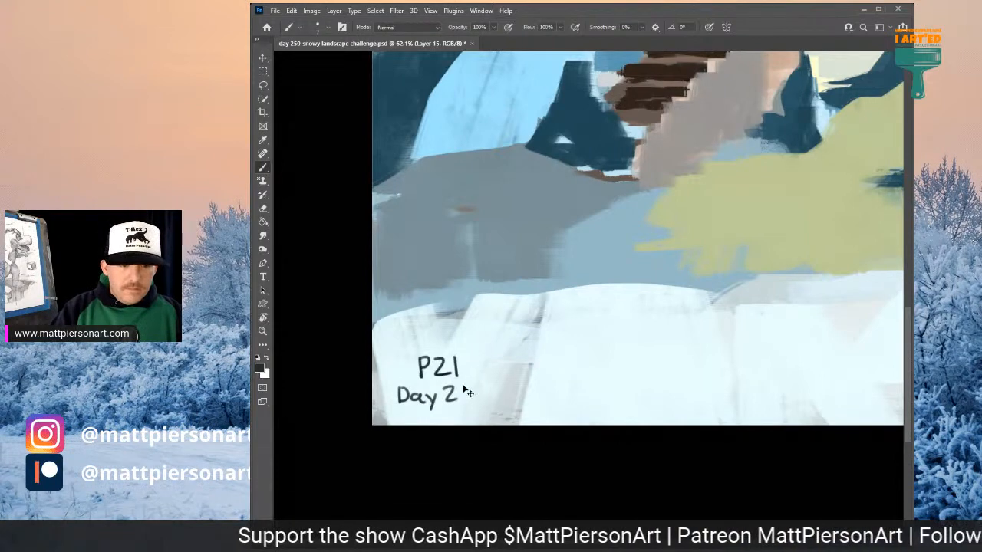
key("ctrl+z")
mouse_move(443, 388)
left_mouse_down()
mouse_move(460, 402)
mouse_move(471, 384)
mouse_move(463, 400)
mouse_move(497, 390)
mouse_move(495, 400)
mouse_move(512, 382)
mouse_move(522, 394)
left_mouse_up()
key("ctrl+z")
key("ctrl+z")
key("ctrl+0")
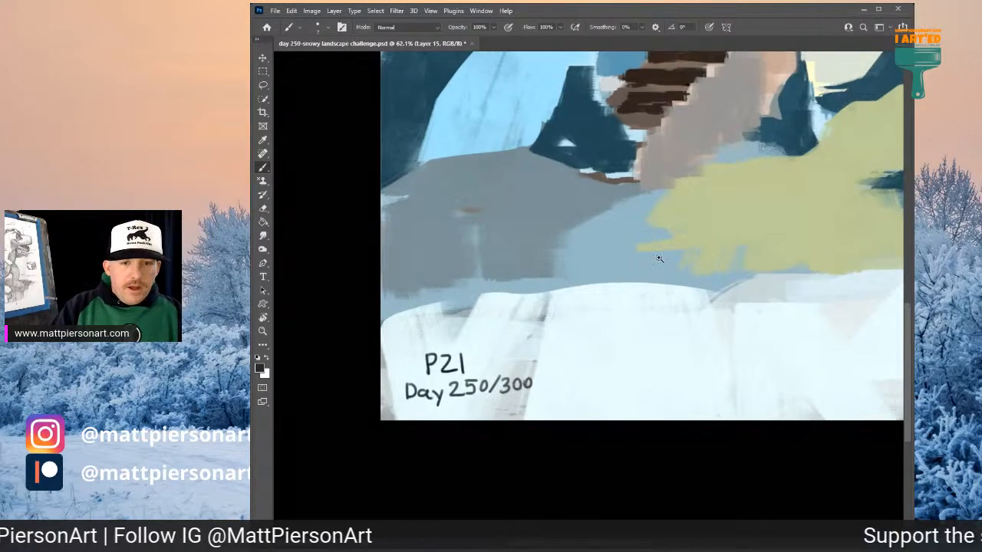
left_click_drag(637, 285, 618, 282)
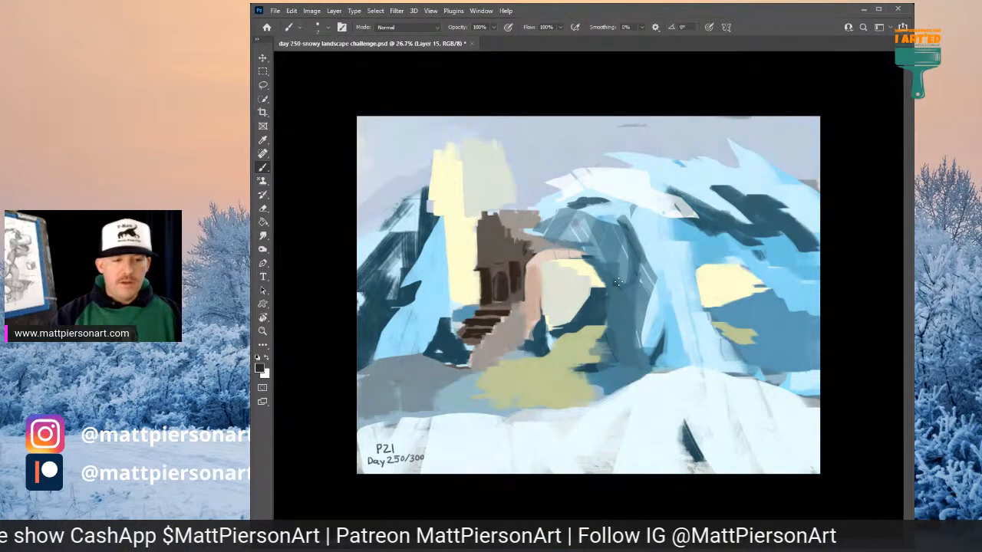
- Undo the handwritten "Day 250/300" line, keeping "P21"
key("ctrl+z")
key("ctrl+z")
key("ctrl+z")
key("ctrl+z")
key("ctrl+z")
key("ctrl+z")
key("ctrl+z")
key("ctrl+z")
key("ctrl+z")
key("ctrl+z")
key("ctrl+z")
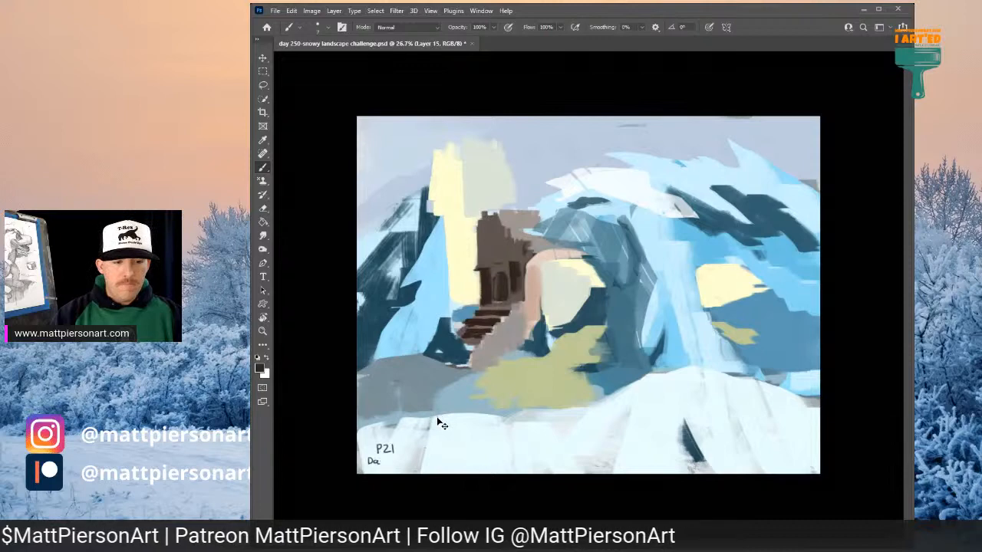
- Handwrite "Day 25" below "P21", redoing strokes as needed
left_click_drag(364, 452, 401, 417)
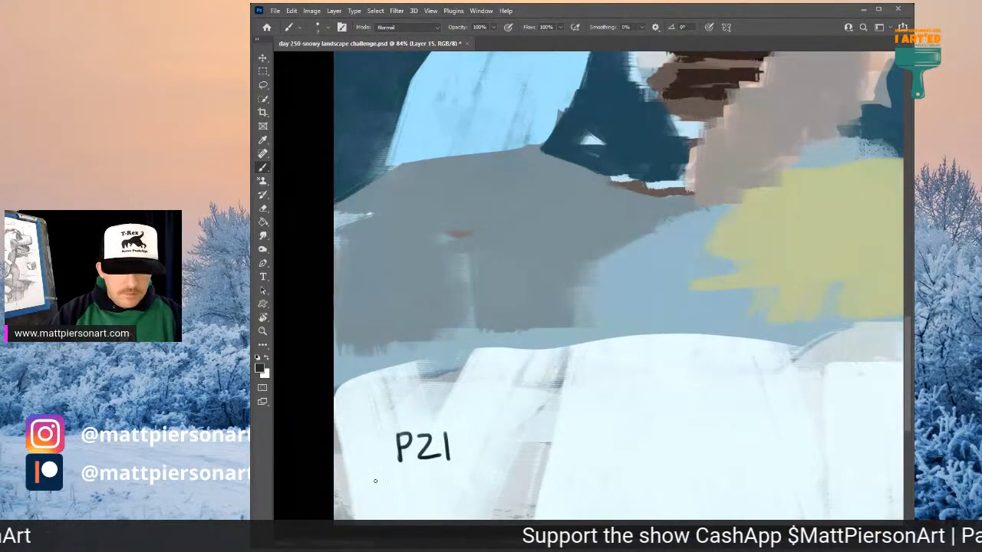
mouse_move(364, 474)
left_mouse_down()
mouse_move(363, 490)
mouse_move(401, 483)
mouse_move(402, 495)
mouse_move(437, 473)
mouse_move(425, 490)
left_mouse_up()
key("ctrl+z")
key("ctrl+z")
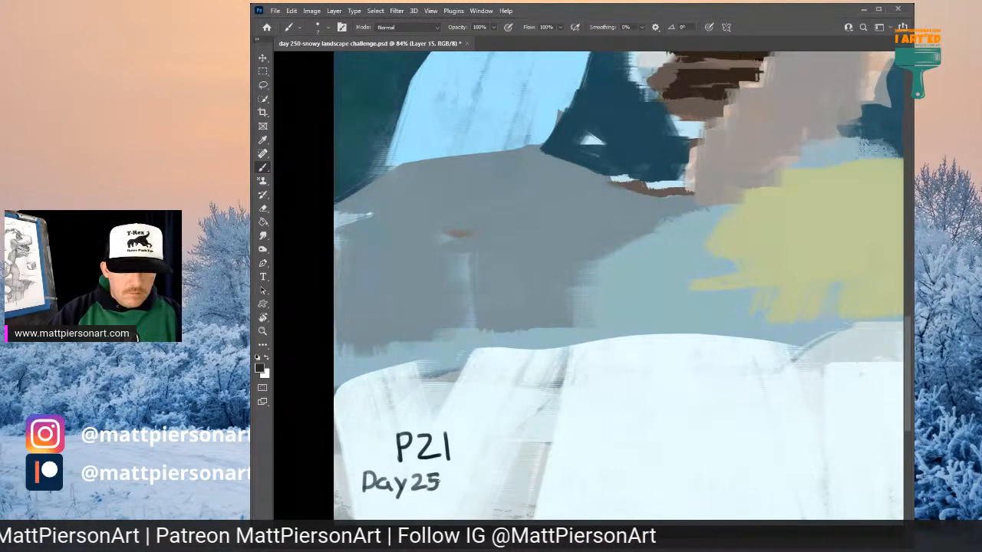
- Undo all the handwritten lettering on the snow, including "P21"
key("ctrl+z")
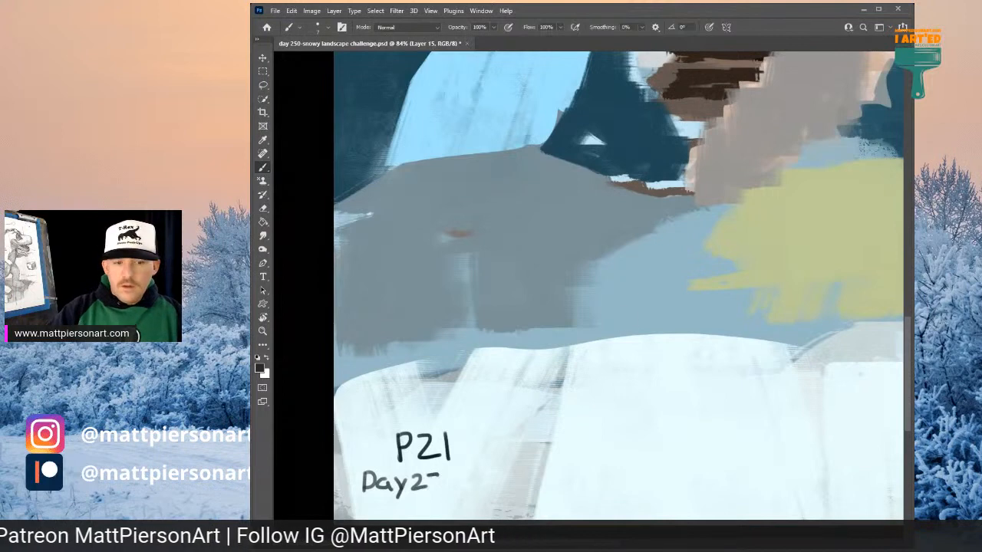
key("ctrl+z")
key("ctrl+z")
key("ctrl+z")
key("ctrl+z")
key("ctrl+z")
key("ctrl+z")
key("ctrl+z")
key("ctrl+z")
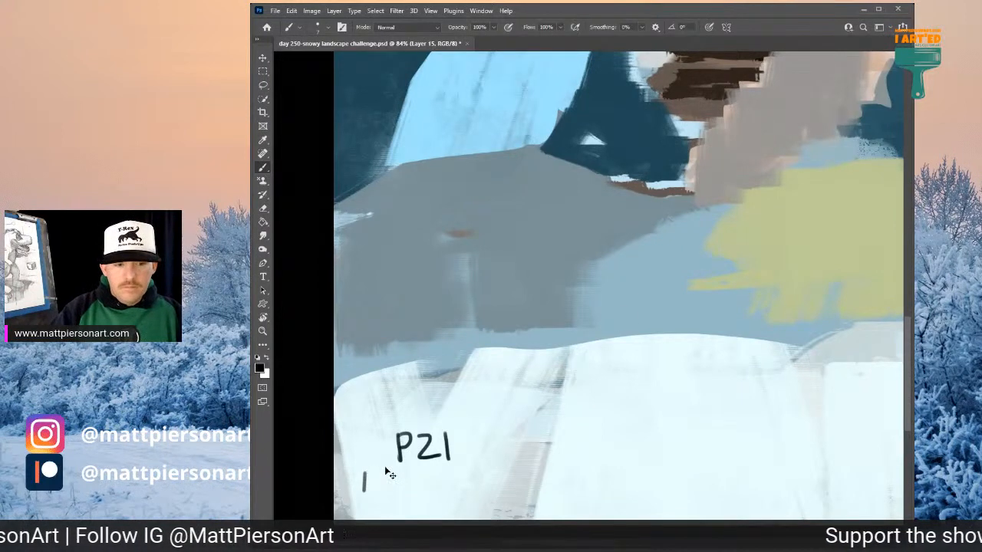
key("ctrl+z")
key("ctrl+z")
key("ctrl+z")
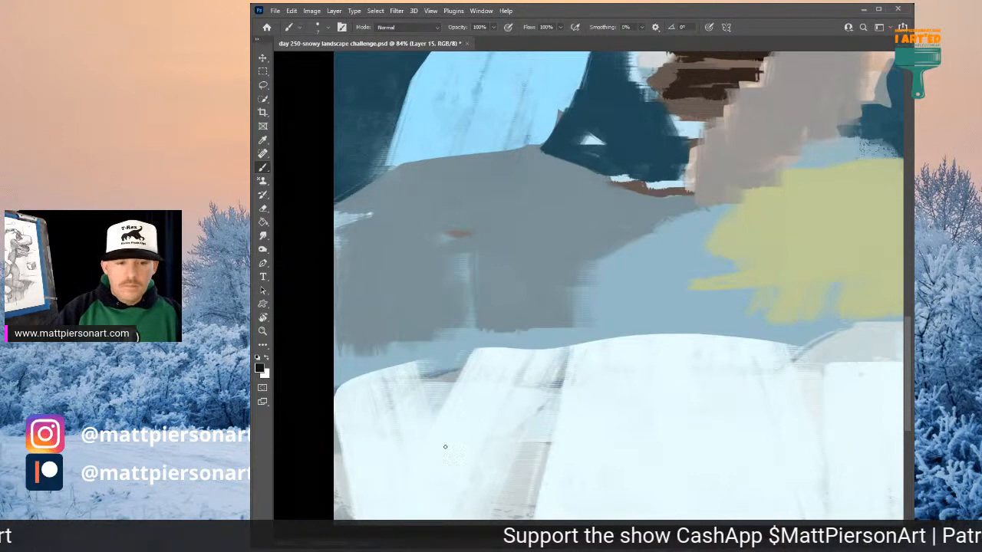
- Handwrite "P21" with "Day 250" beneath it on the lower-left snow, redoing the digits after the 2
mouse_move(405, 427)
left_mouse_down()
mouse_move(403, 454)
mouse_move(427, 434)
mouse_move(445, 449)
left_mouse_up()
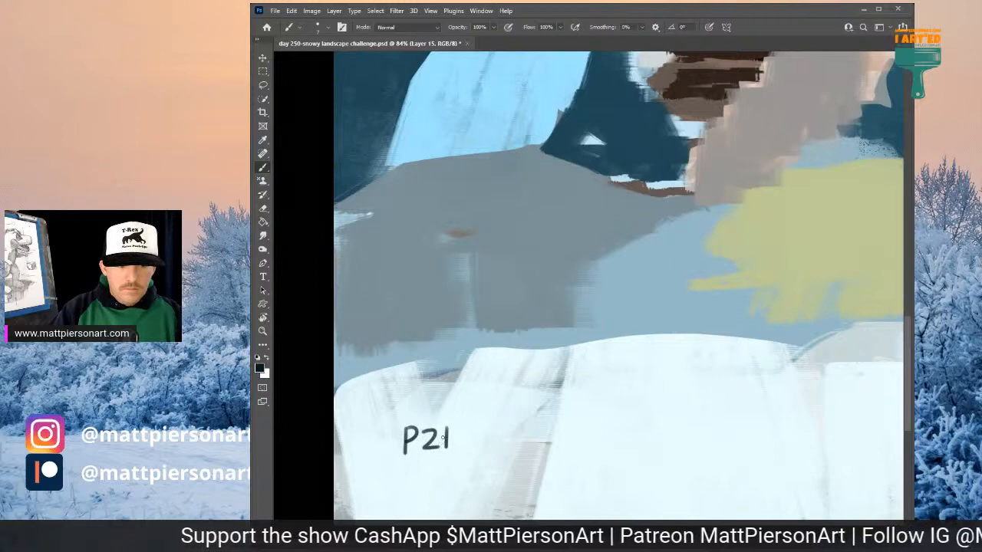
mouse_move(385, 462)
left_mouse_down()
mouse_move(386, 482)
mouse_move(426, 474)
mouse_move(421, 488)
mouse_move(441, 473)
mouse_move(452, 480)
mouse_move(469, 460)
mouse_move(458, 480)
left_mouse_up()
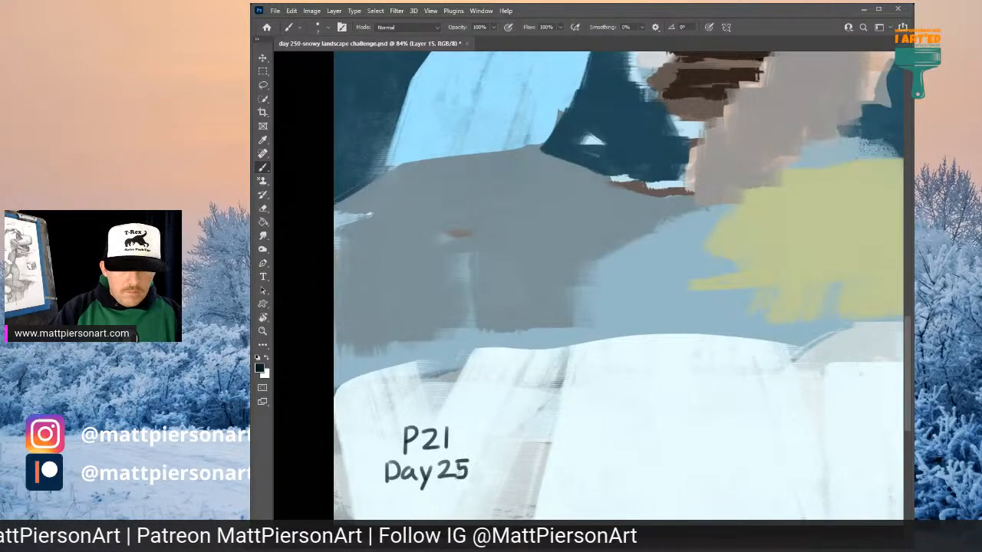
key("ctrl+z")
key("ctrl+z")
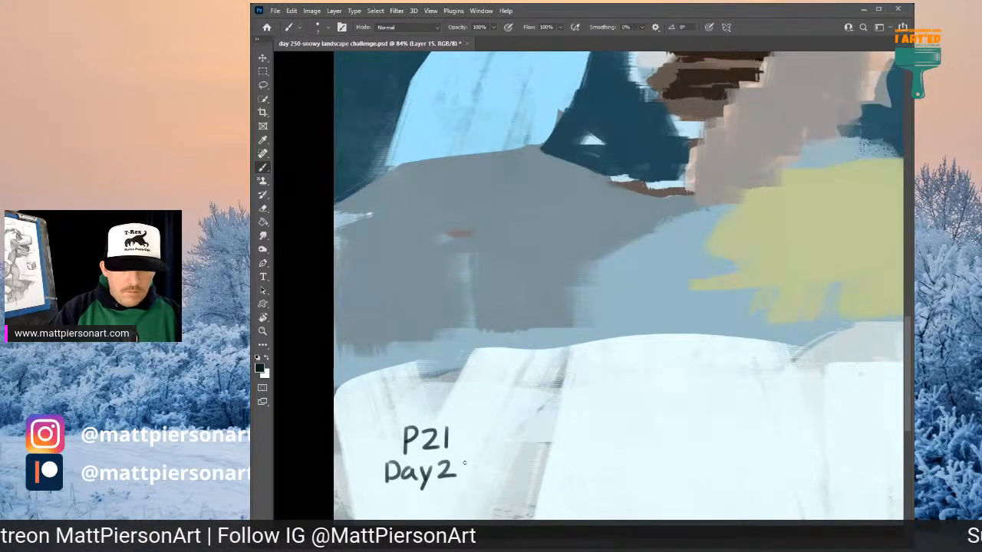
mouse_move(459, 460)
left_mouse_down()
mouse_move(458, 478)
mouse_move(478, 460)
left_mouse_up()
key("ctrl+z")
left_click_drag(602, 352, 546, 405)
left_click_drag(708, 320, 699, 313)
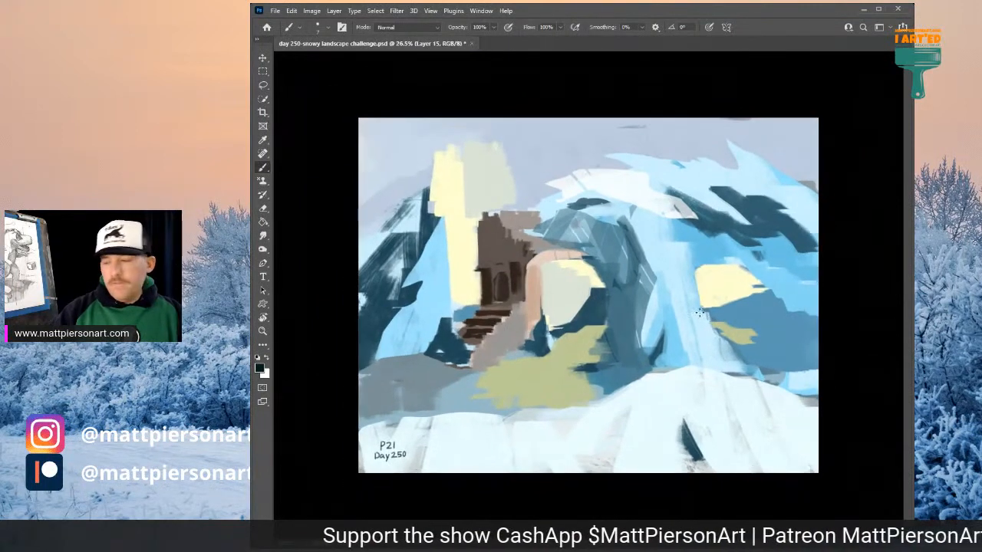